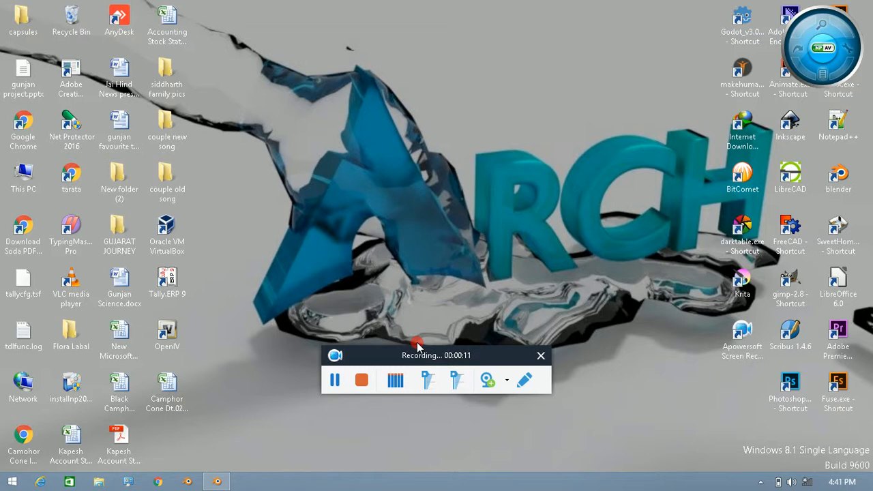
Empty the Recycle Bin on the desktop and confirm the permanent deletion of its items.
right_click(71, 20)
click(113, 42)
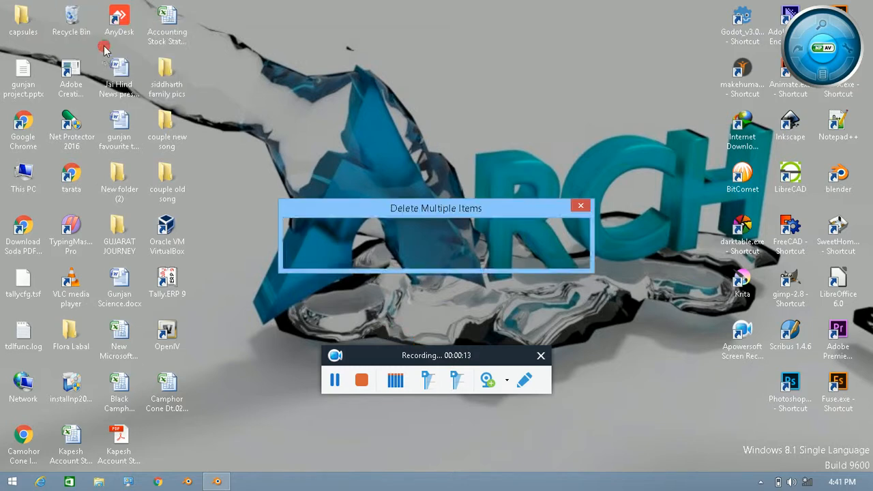
click(500, 251)
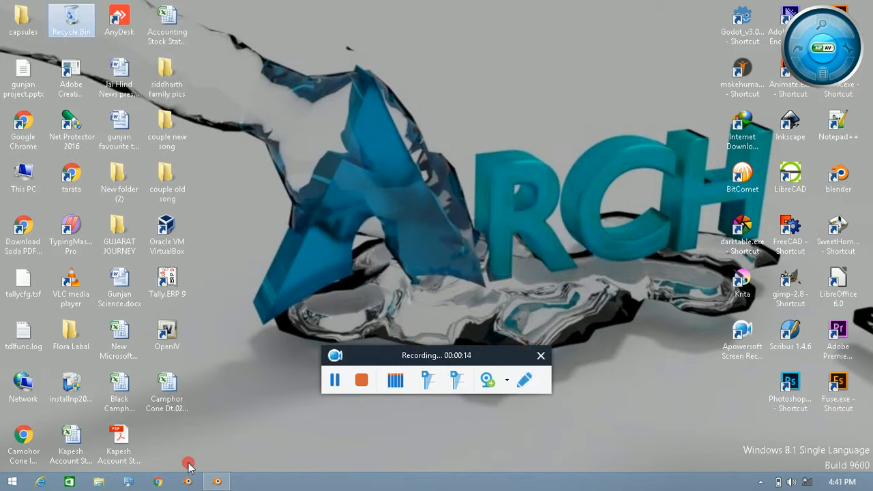
Switch to the already running Blender window with its empty scene.
click(216, 482)
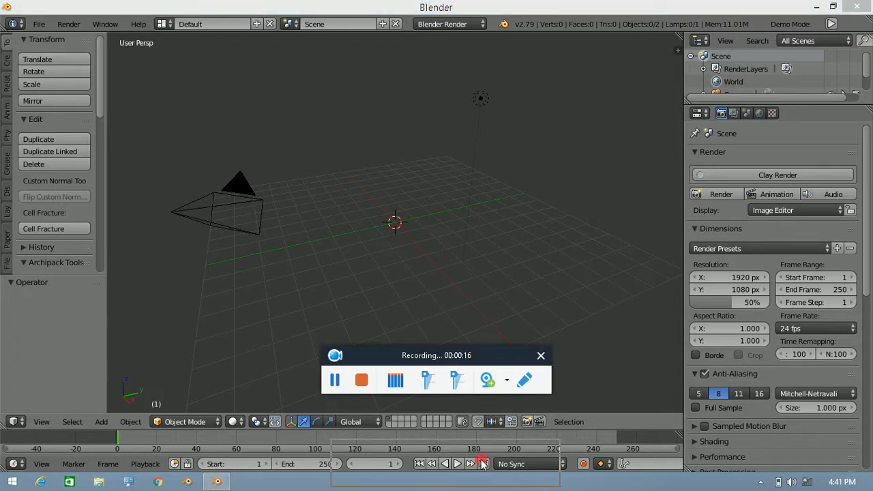
drag(453, 476, 441, 486)
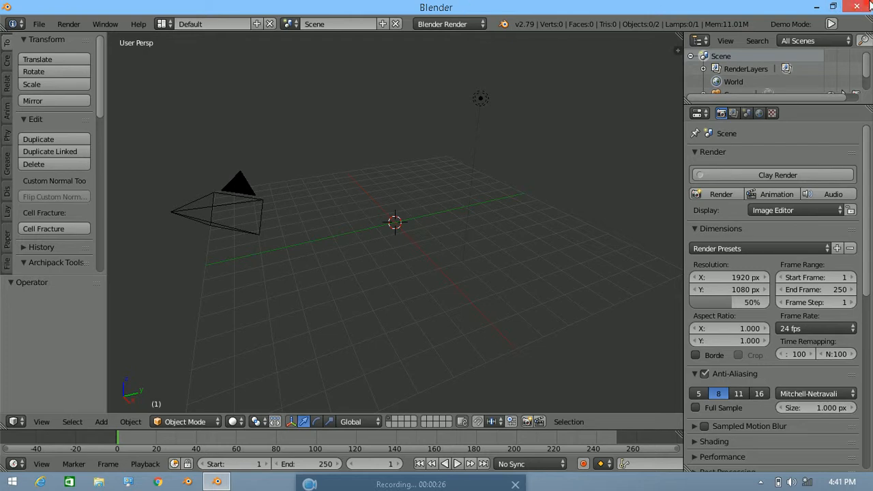
click(833, 7)
click(833, 12)
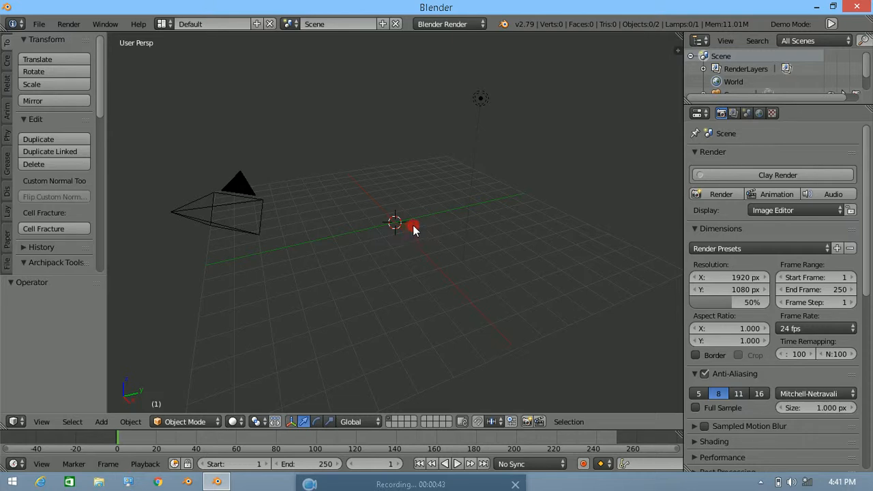
Add a cube mesh at the scene origin and scale it uniformly by 5.
key(ctrl+u)
key(shift+a)
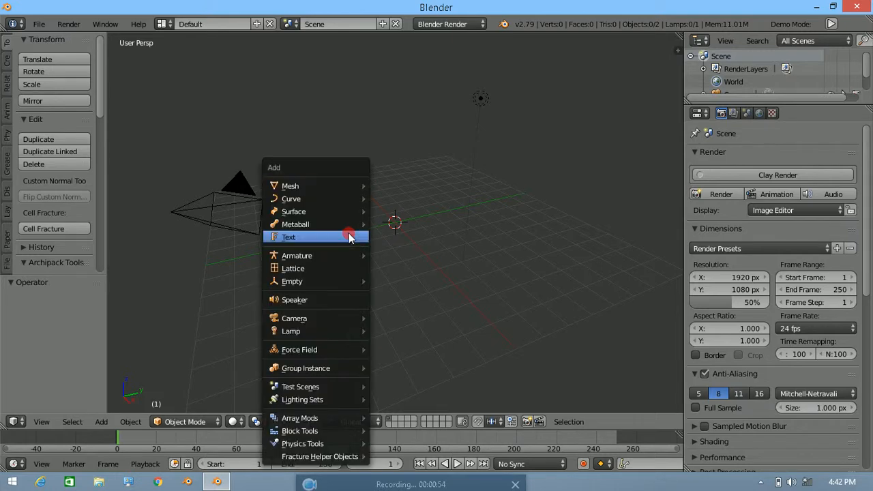
mouse_move(349, 183)
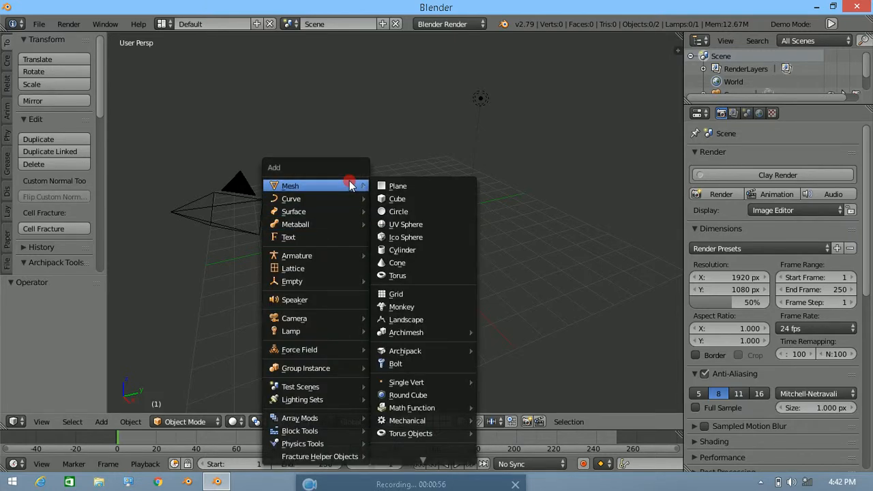
click(410, 198)
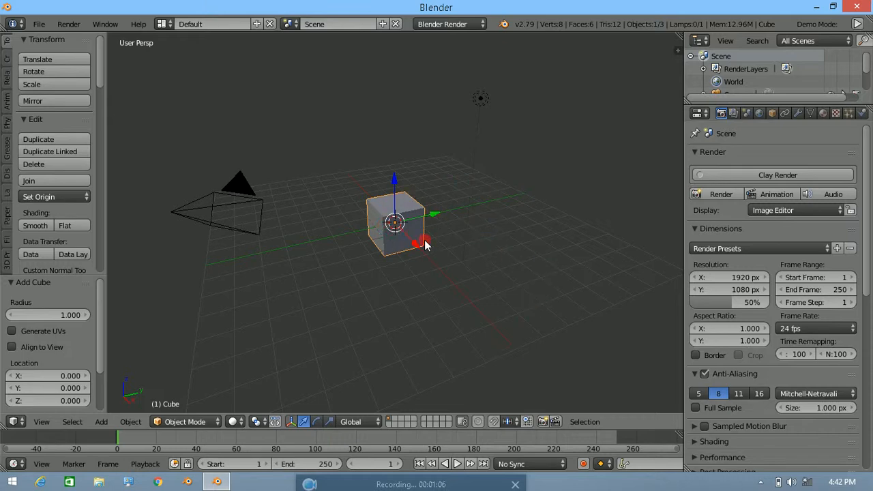
text(s5)
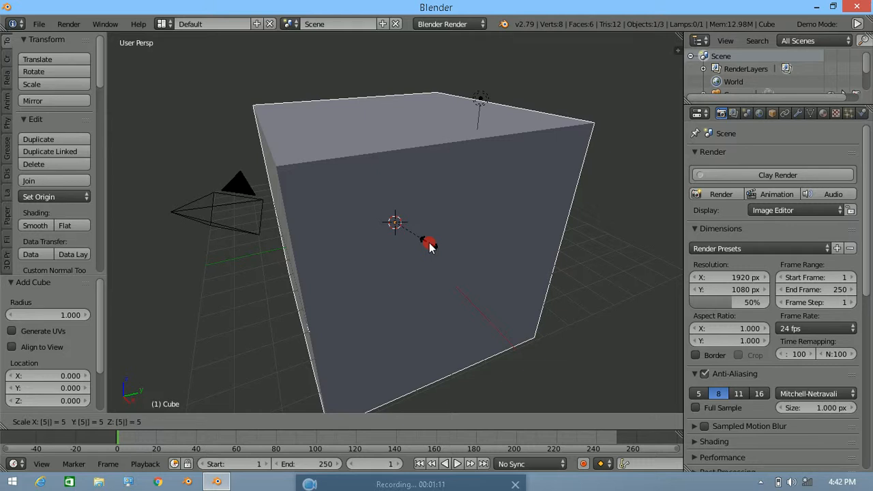
key(Return)
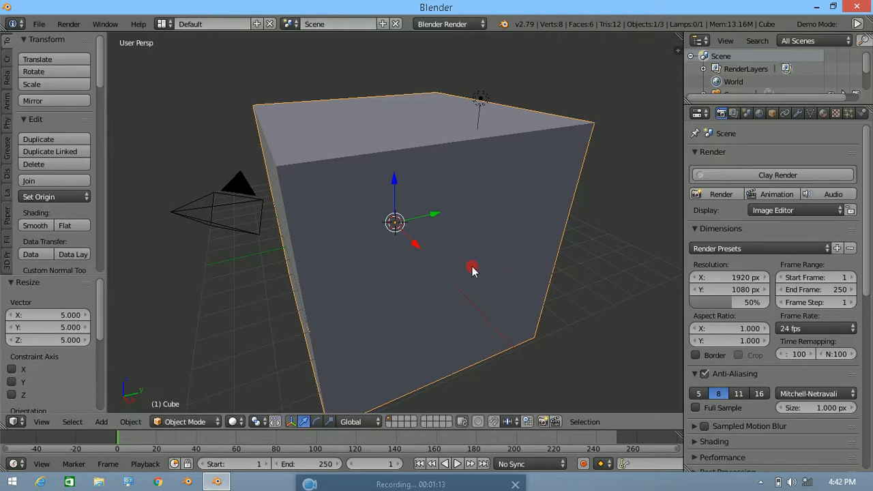
Set the cube's maximum draw type to Wire in its object display settings, then return to the render settings.
scroll(473, 270, down, 2)
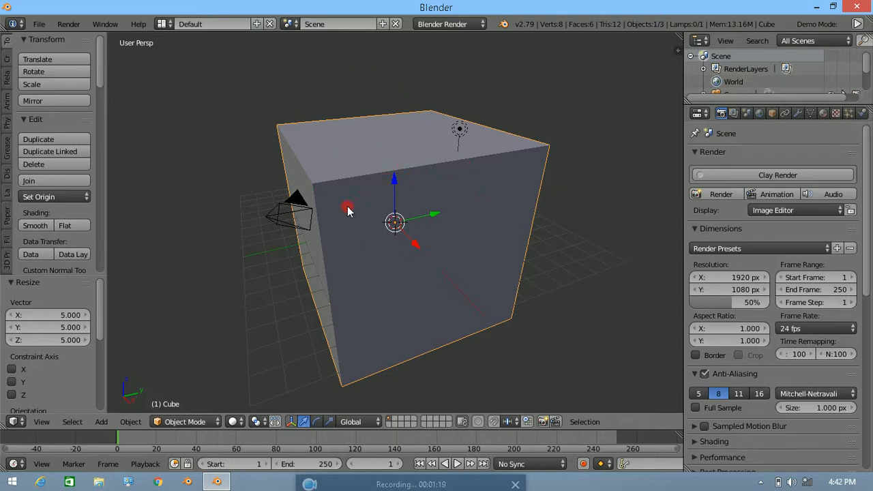
click(773, 114)
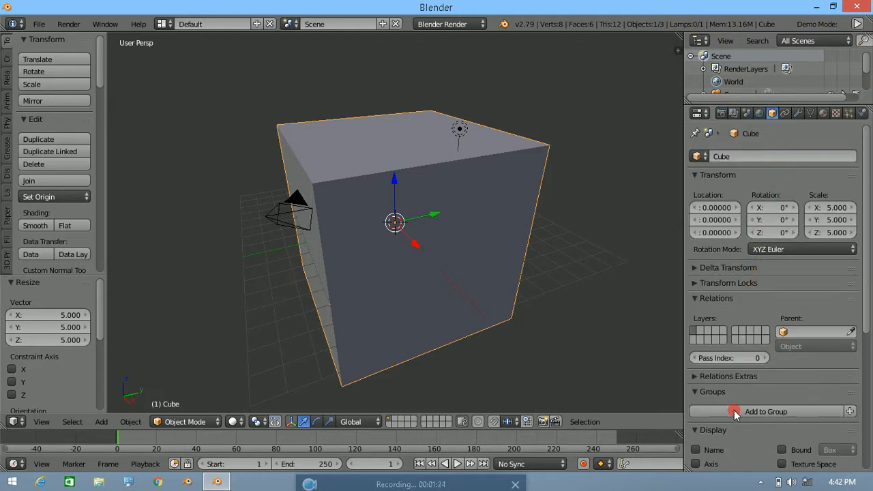
scroll(732, 444, down, 3)
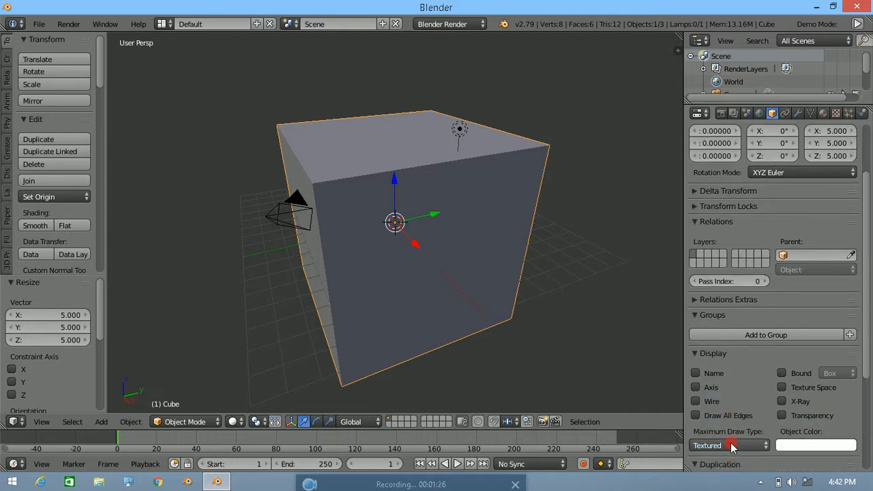
click(761, 447)
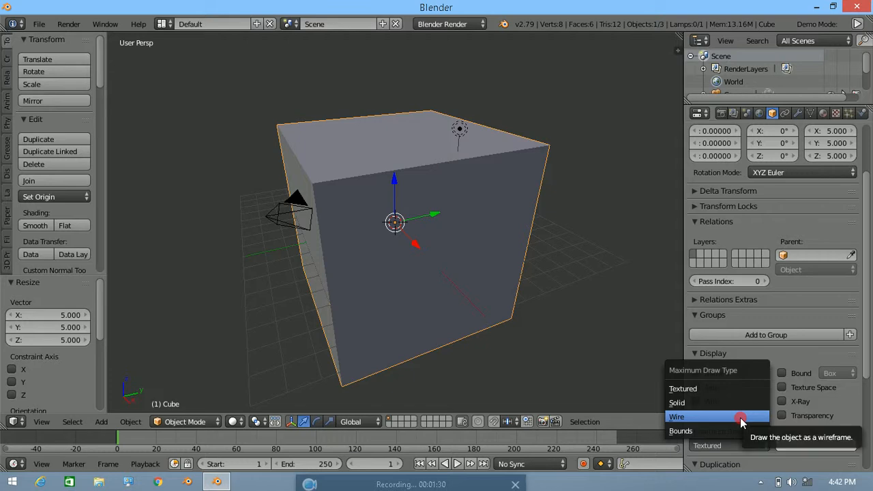
click(743, 417)
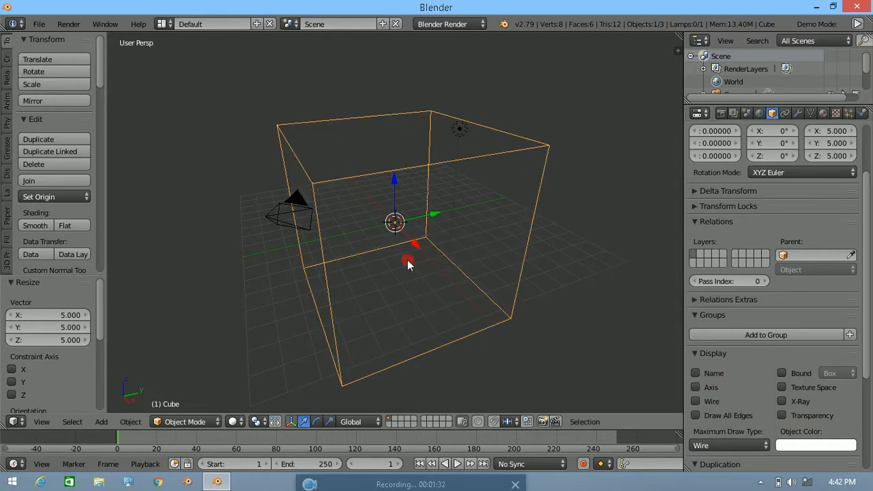
click(722, 113)
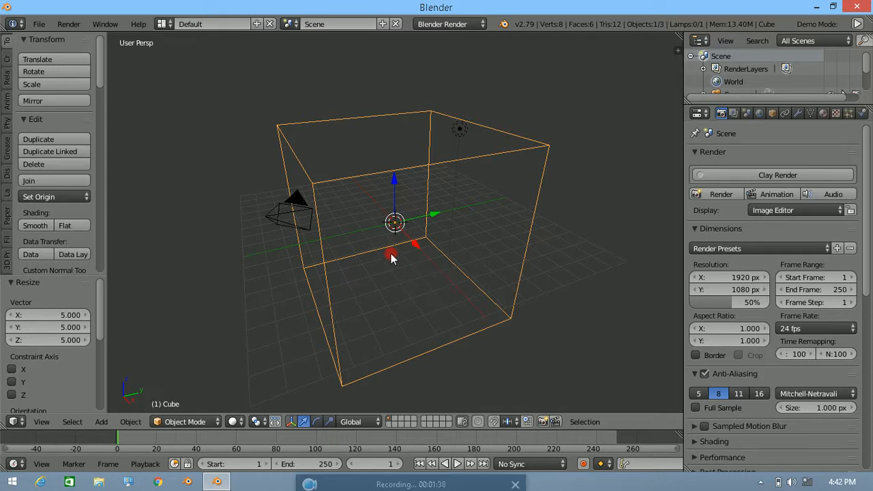
Scale the wireframe cube by 0.5 along the Z axis, working in the front orthographic view.
key(KP_5)
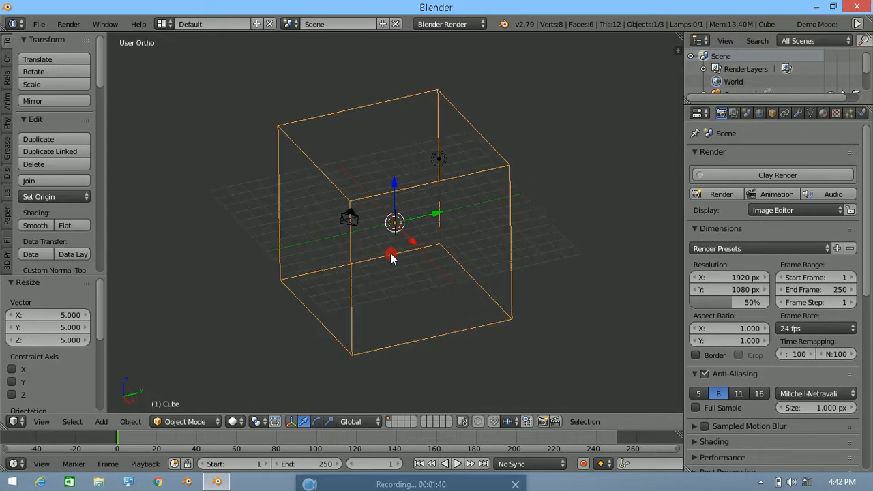
key(KP_1)
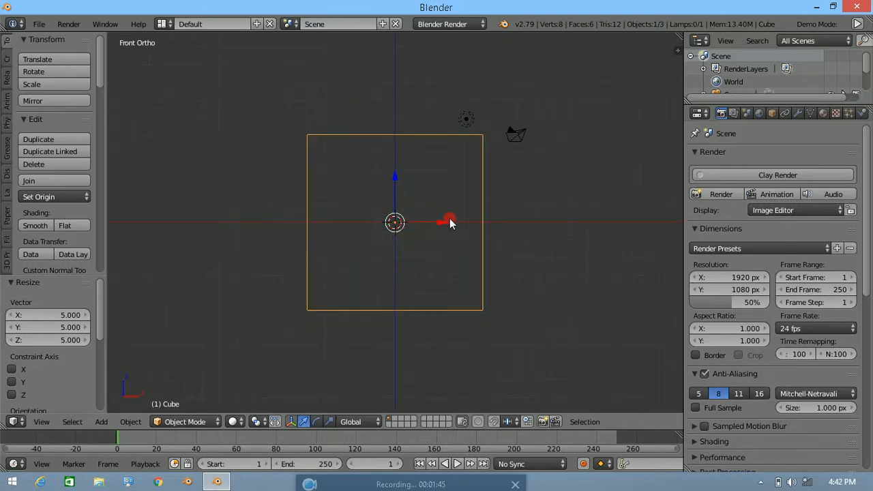
key(s)
text(z)
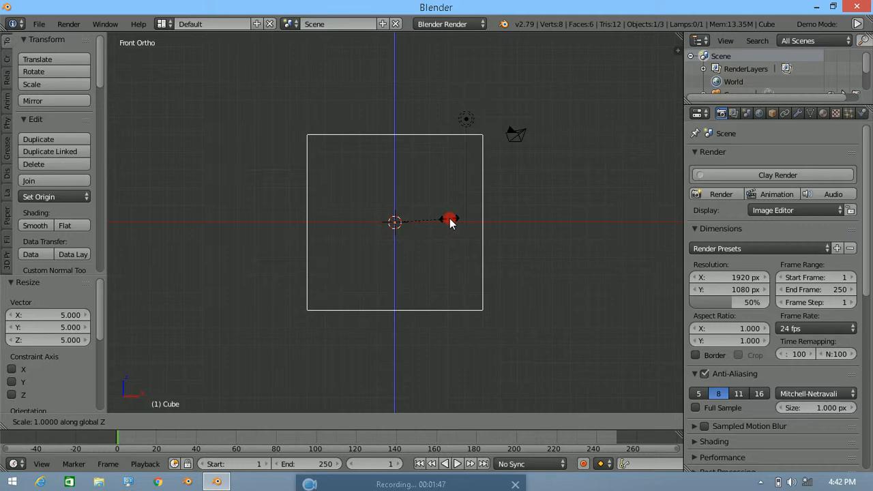
text(.5)
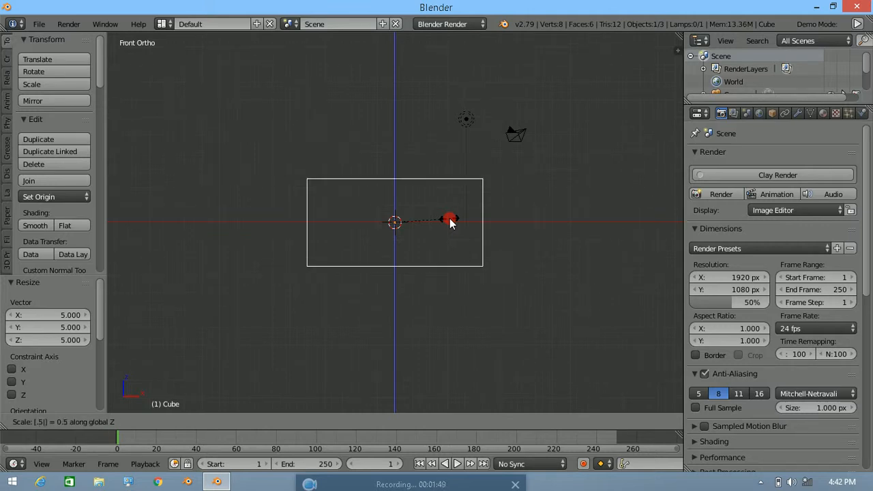
key(Return)
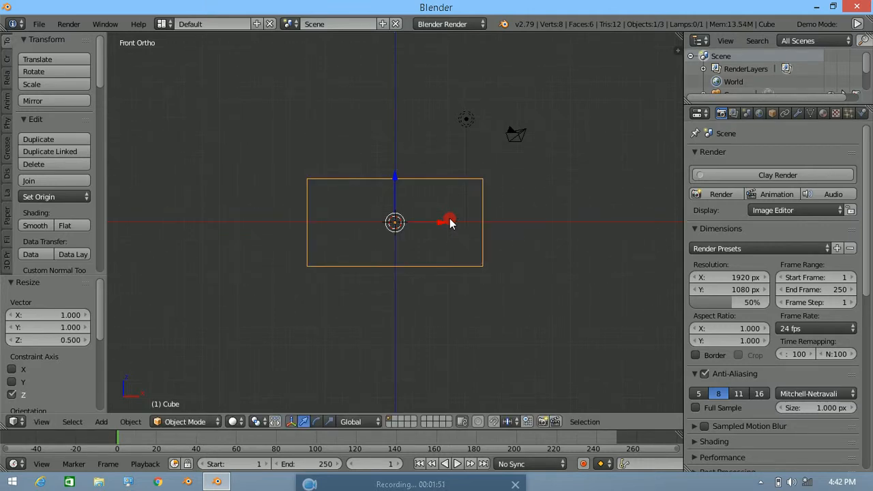
Move the flattened cube up 2 units along the Z axis.
key(g)
key(z)
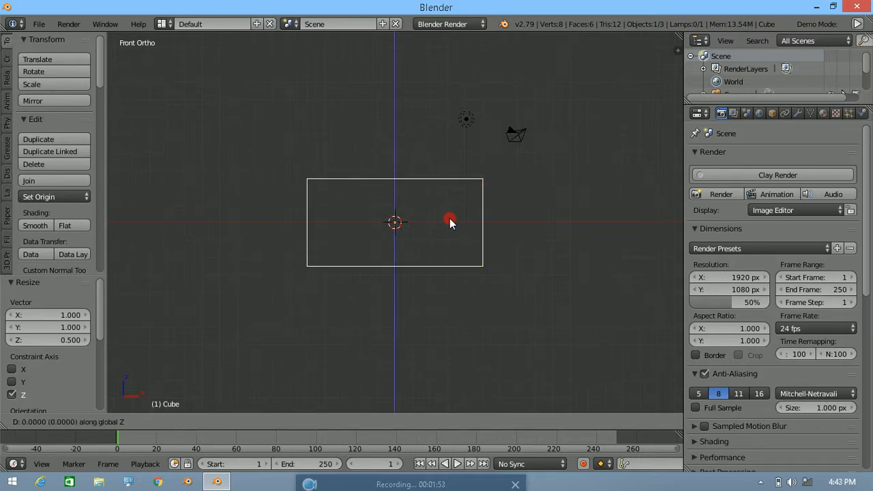
key(2)
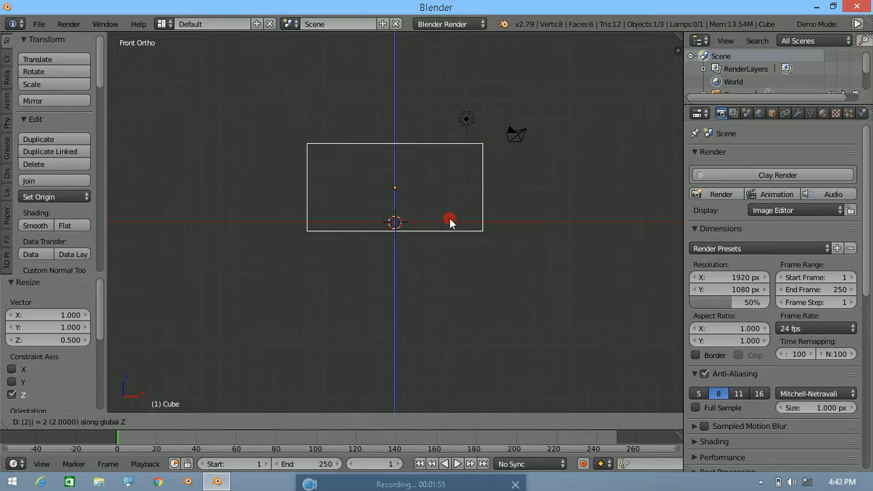
key(Return)
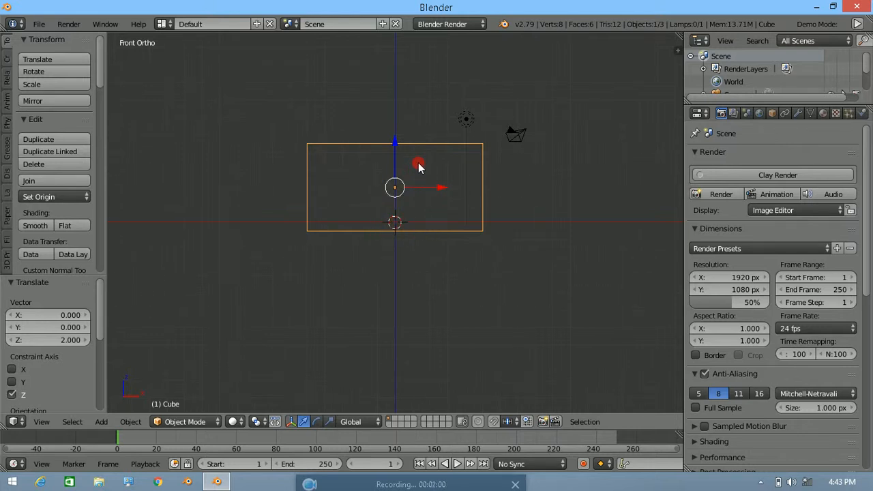
Scale the cube by 0.6 along the Y axis, working in the top orthographic view.
key(KP_7)
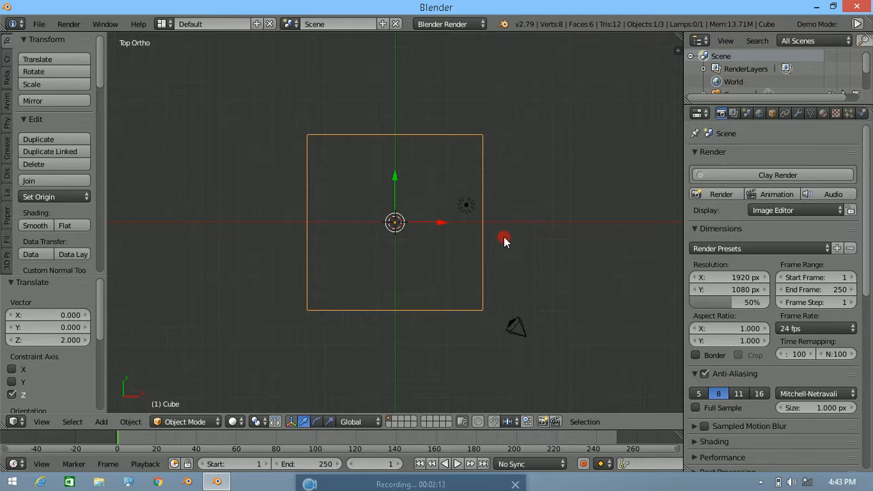
key(s)
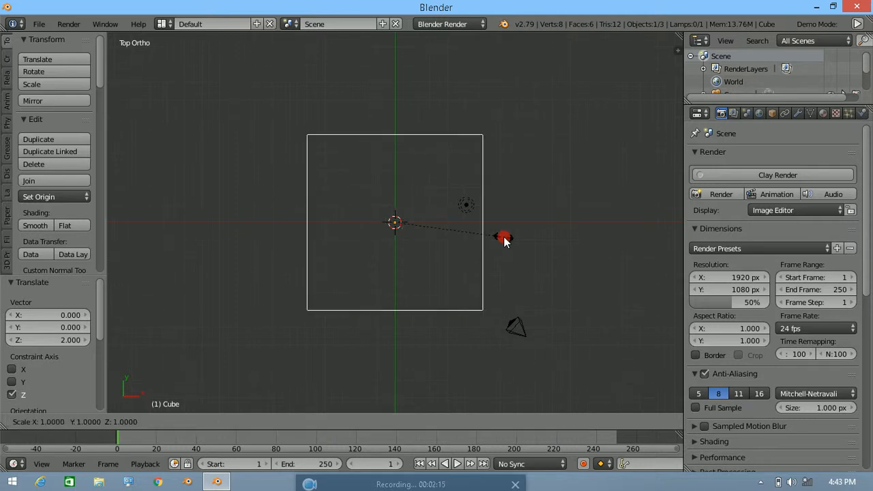
text(y)
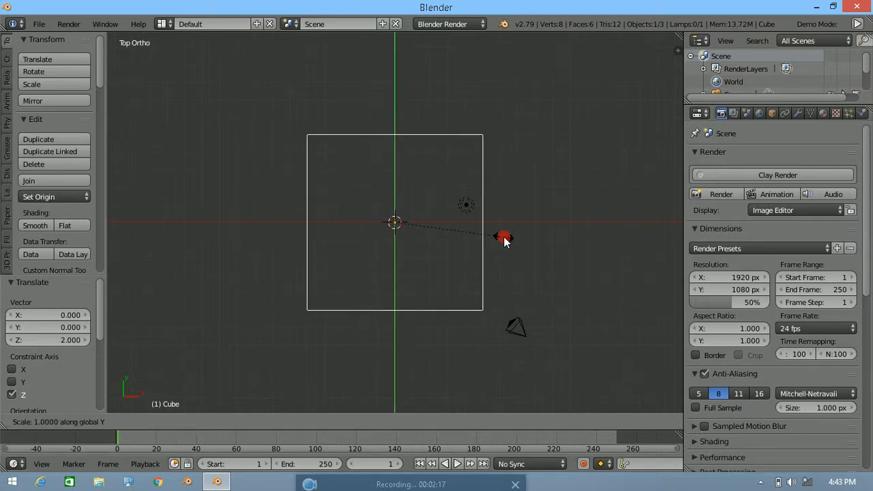
text(.6)
key(Return)
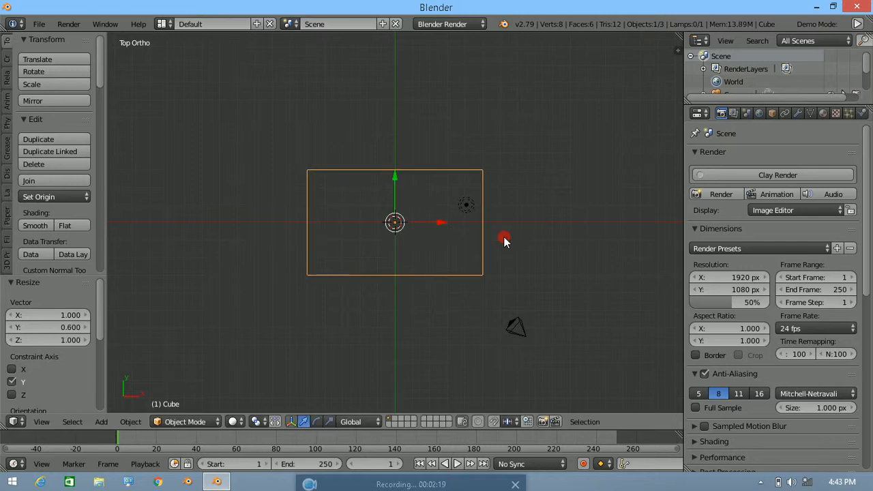
Enter Edit Mode in the front orthographic view, clear the selection and box-select the cube's two upper front vertices.
middle_drag(517, 285, 490, 160)
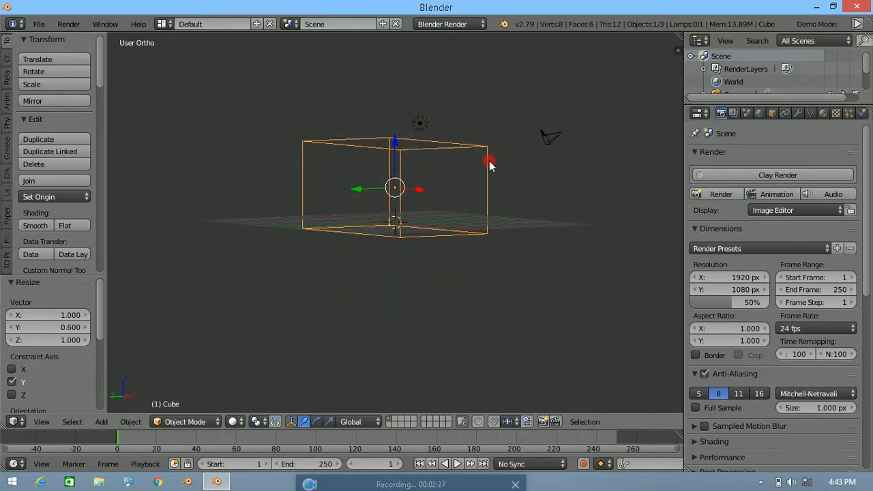
key(KP_1)
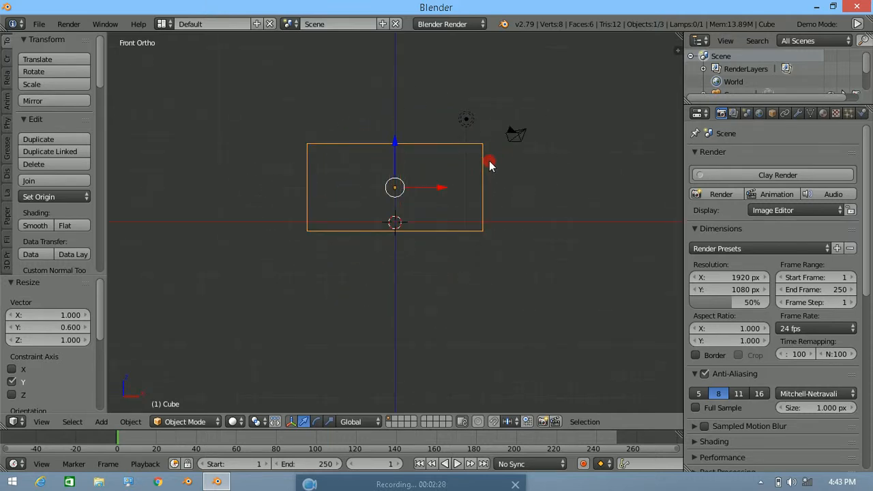
key(Tab)
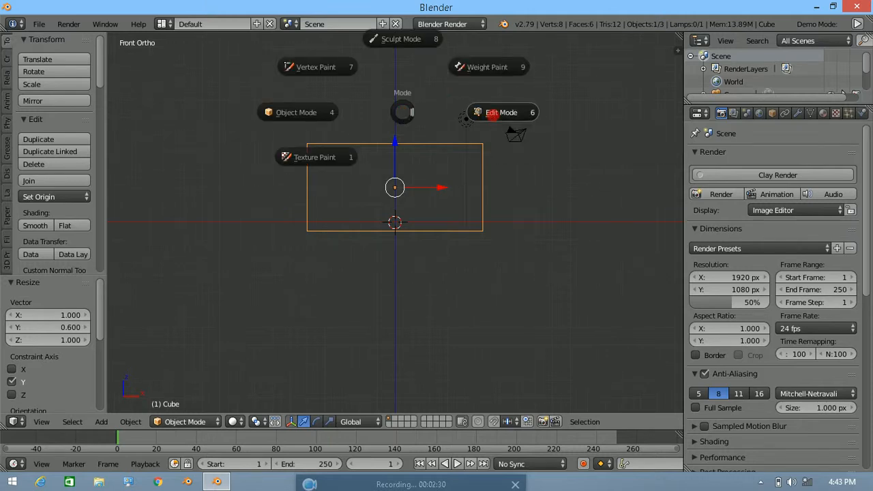
click(494, 115)
key(a)
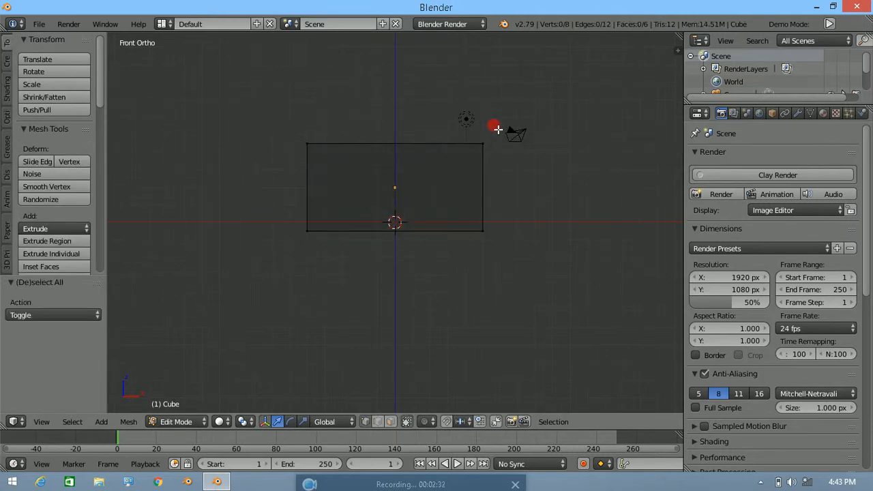
key(b)
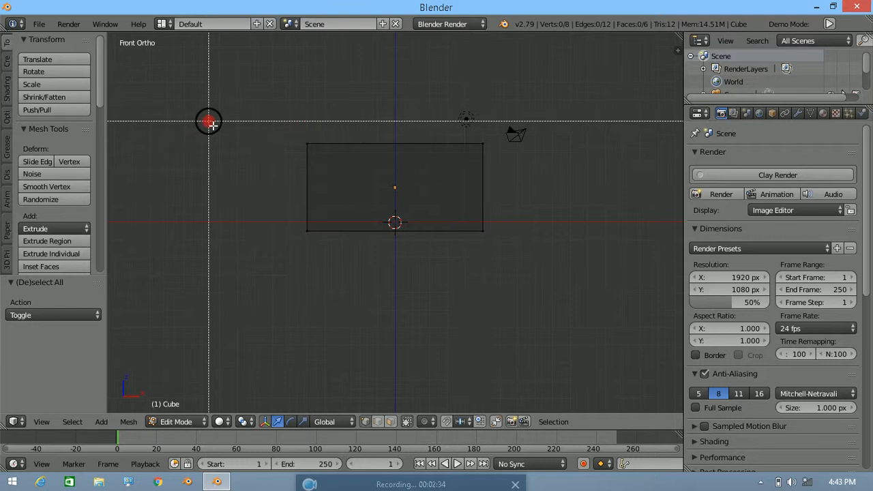
drag(209, 121, 518, 180)
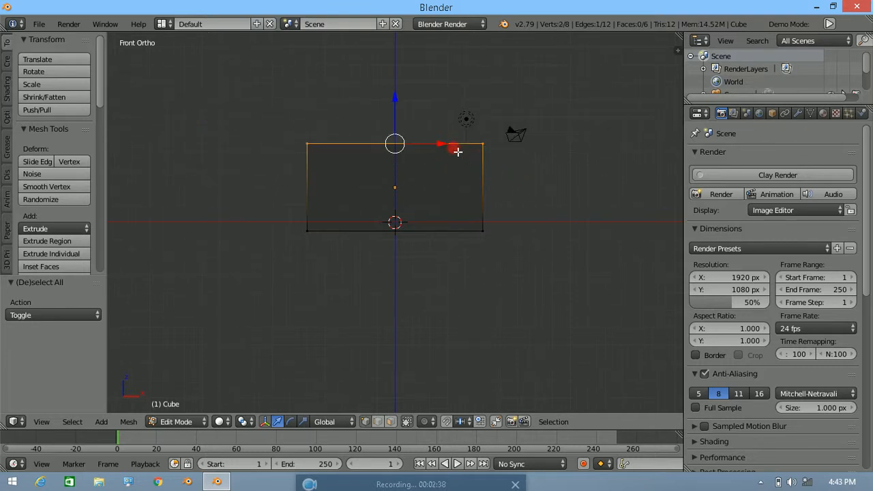
click(457, 151)
text(z)
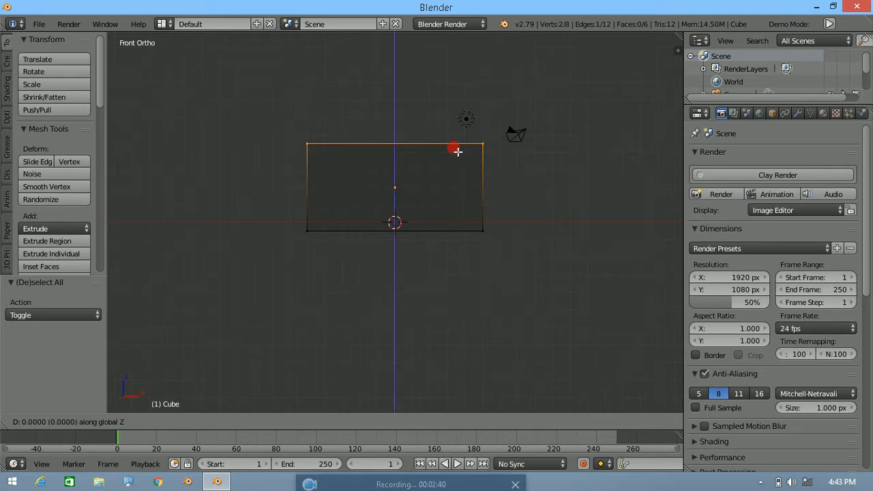
text(-.2)
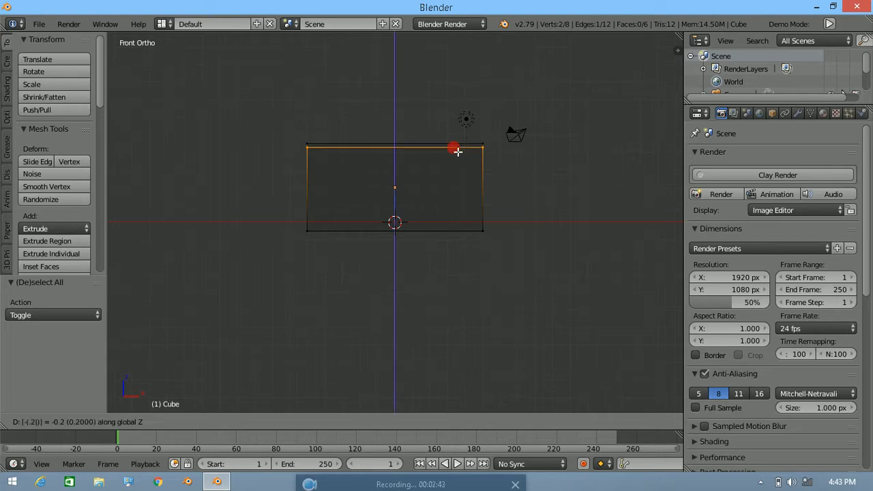
key(BackSpace)
key(BackSpace)
key(minus)
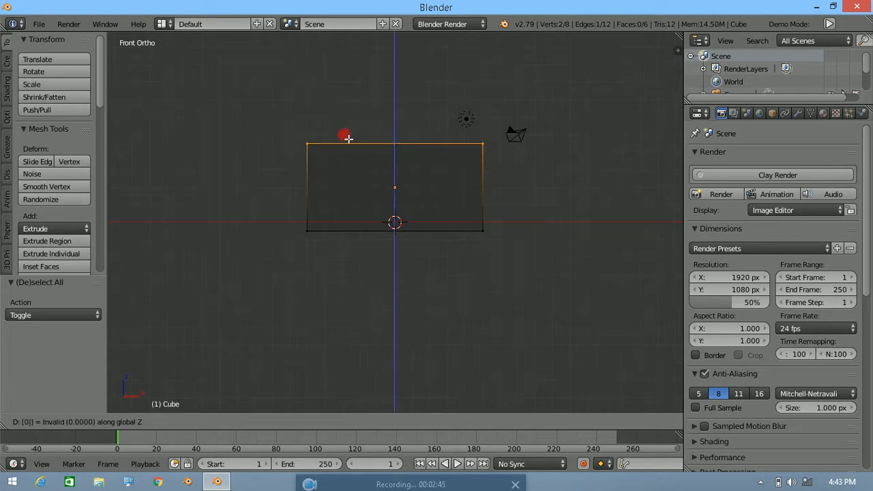
middle_drag(343, 145, 343, 170)
right_click(395, 150)
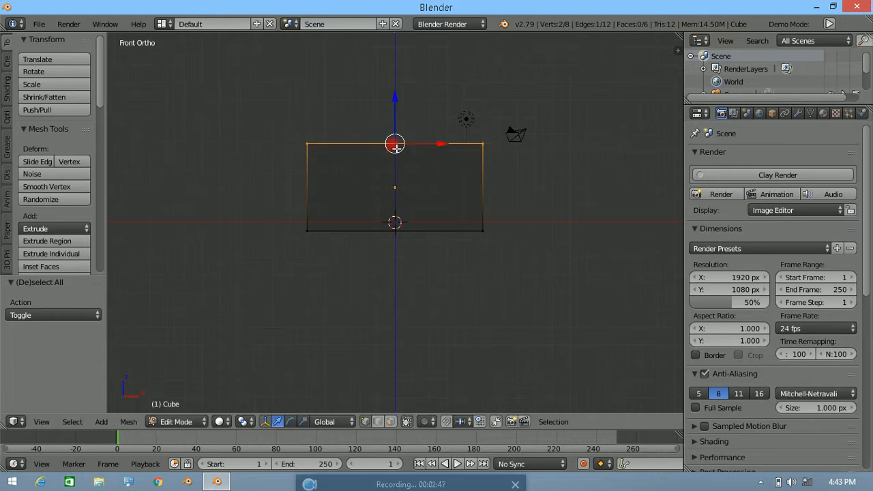
Add the two upper rear vertices to the selection and return to the front orthographic view.
middle_drag(367, 94, 365, 142)
shift+right_click(306, 130)
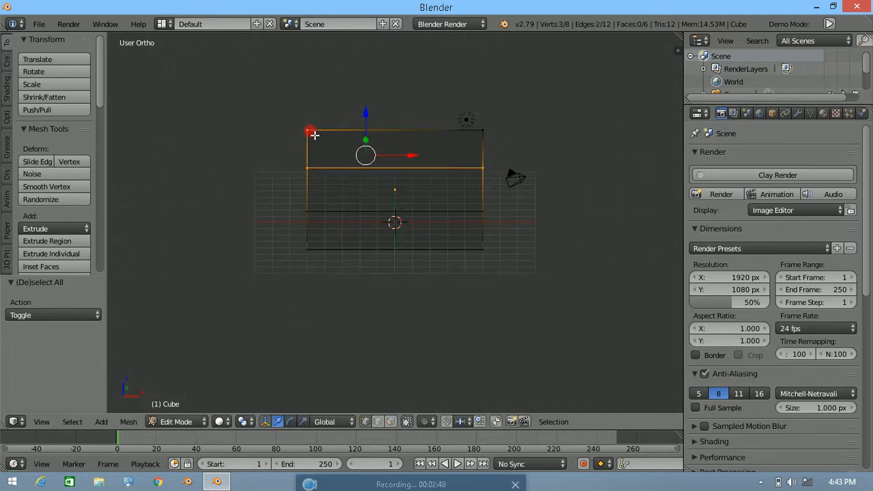
shift+right_click(483, 131)
key(KP_1)
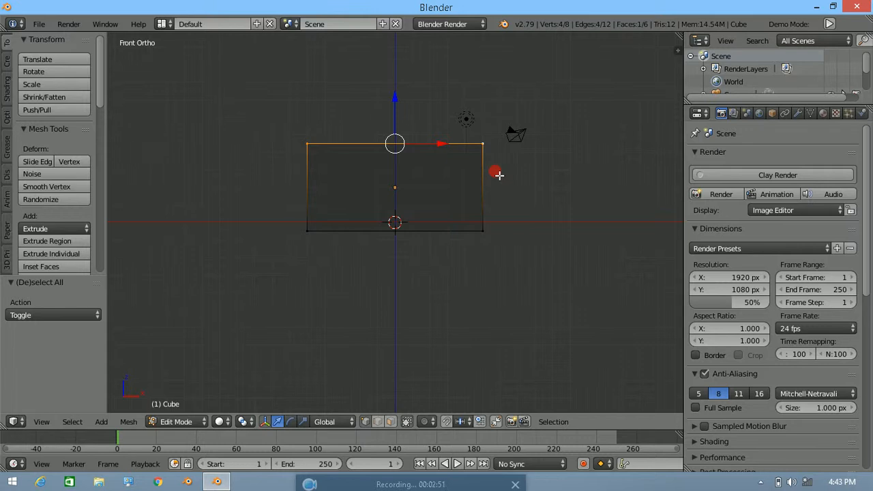
Move the four upper vertices down 0.5 units along the Z axis.
key(g)
key(z)
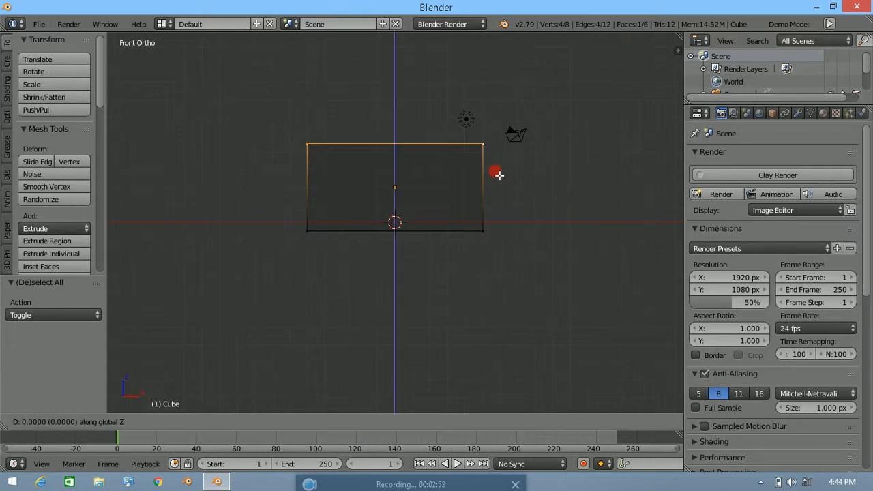
key(period)
key(minus)
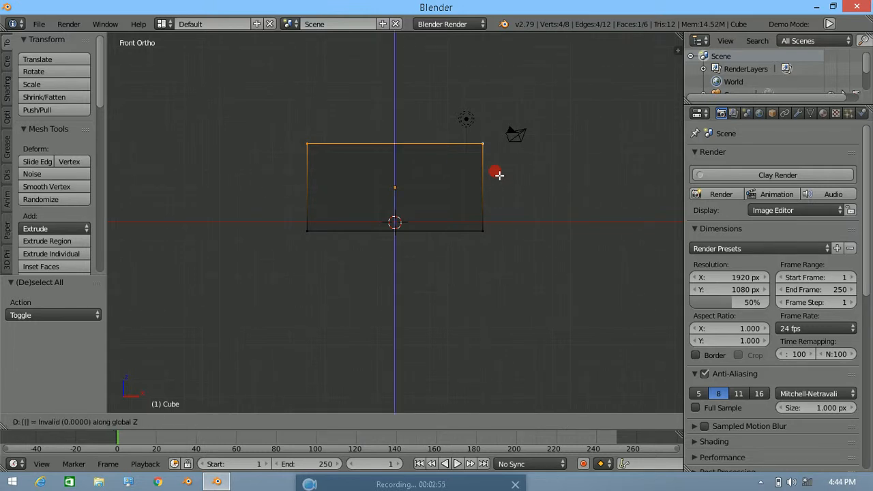
key(5)
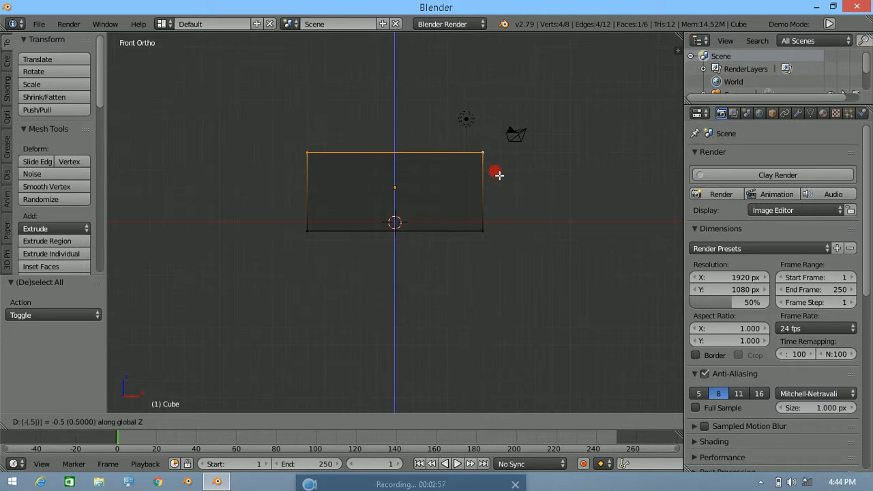
key(Return)
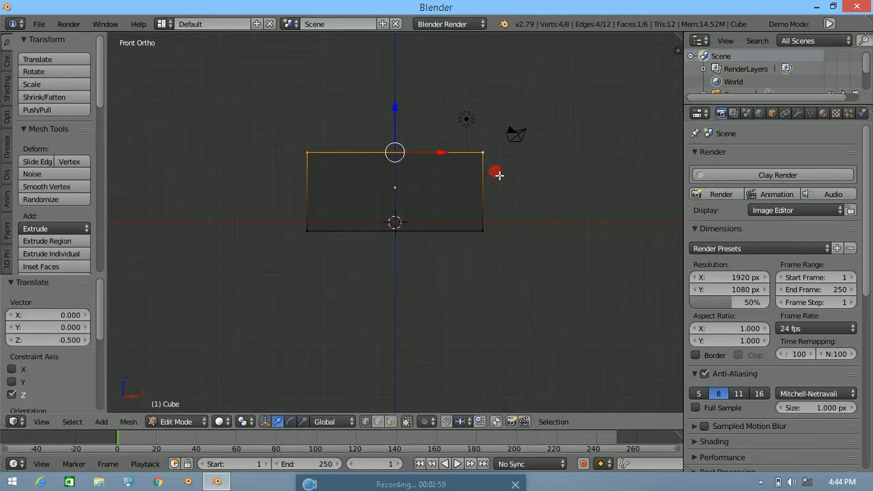
Lower the upper vertices further by about 2.33 units along the Z axis, and return to Object Mode.
drag(400, 107, 399, 151)
key(Tab)
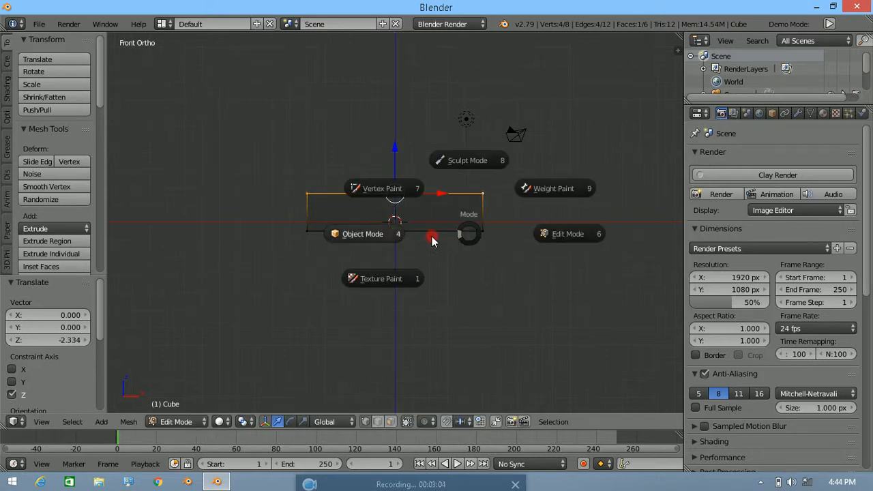
click(394, 237)
middle_drag(470, 246, 422, 271)
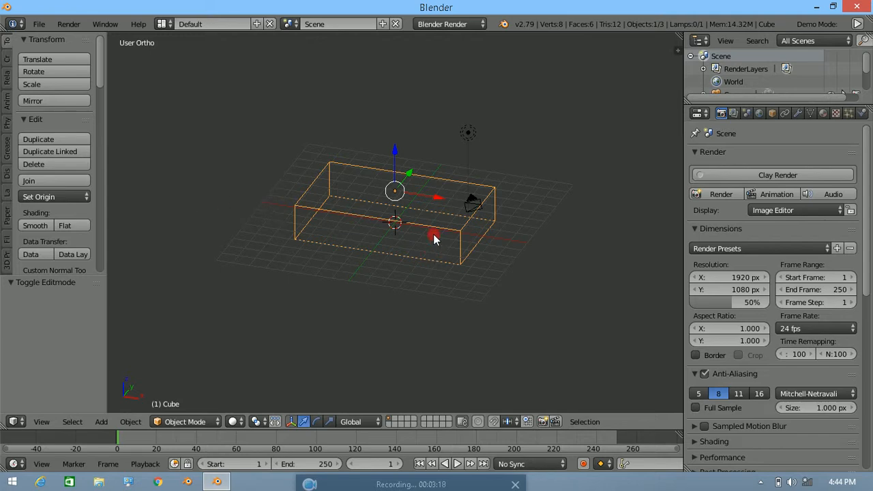
Enter Edit Mode with face selection and delete the box's top face.
key(KP_1)
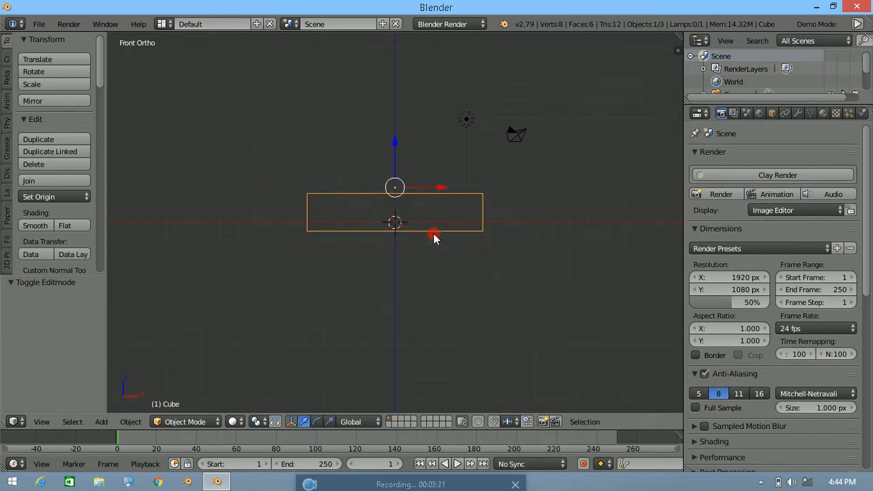
key(Tab)
key(6)
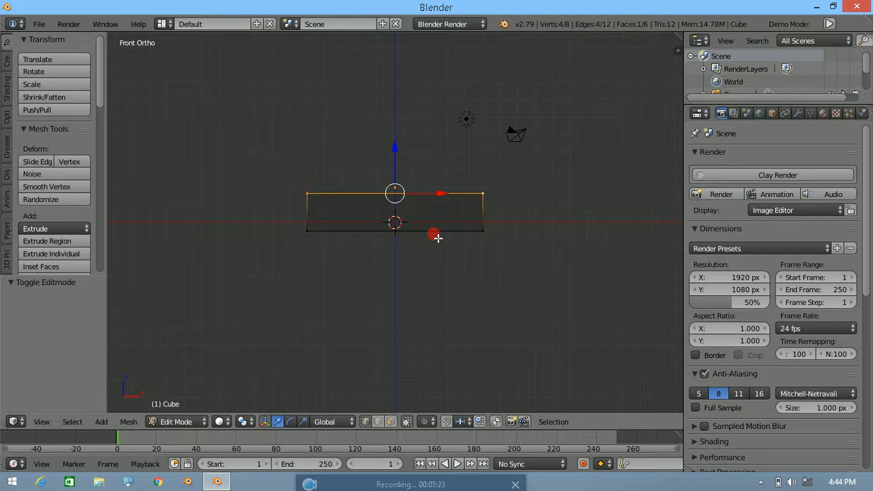
middle_drag(451, 194, 435, 236)
click(391, 421)
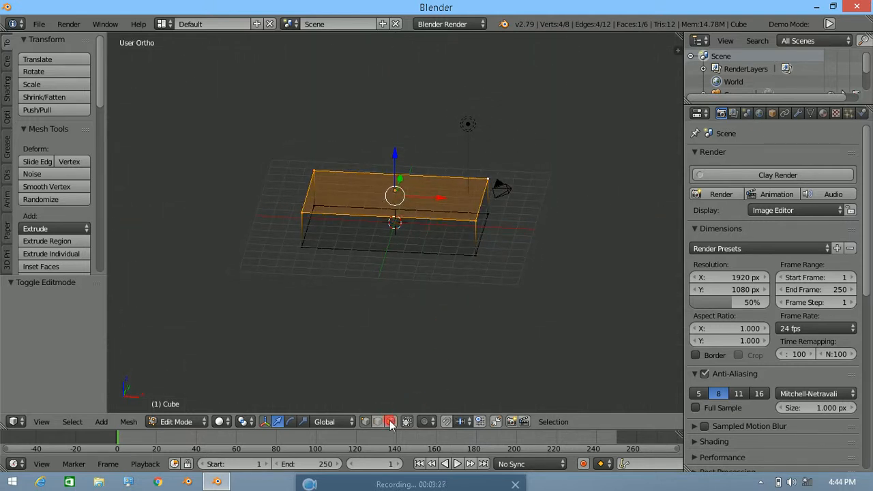
click(390, 422)
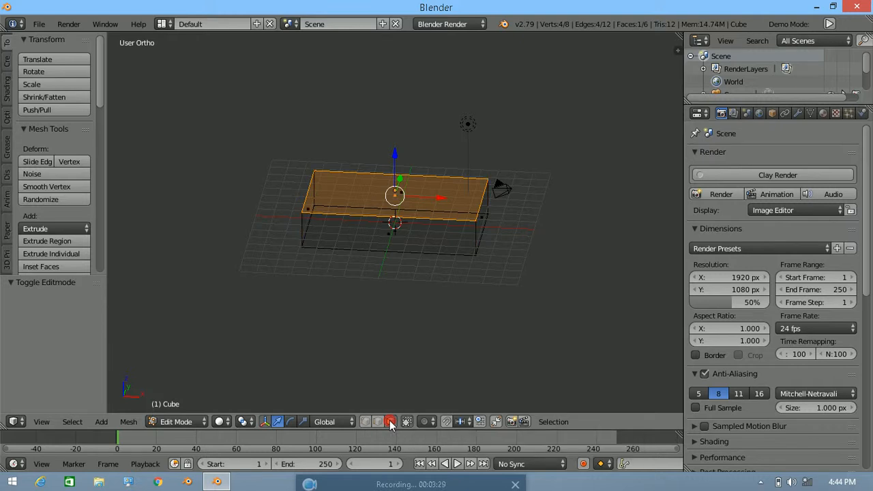
middle_drag(432, 248, 431, 248)
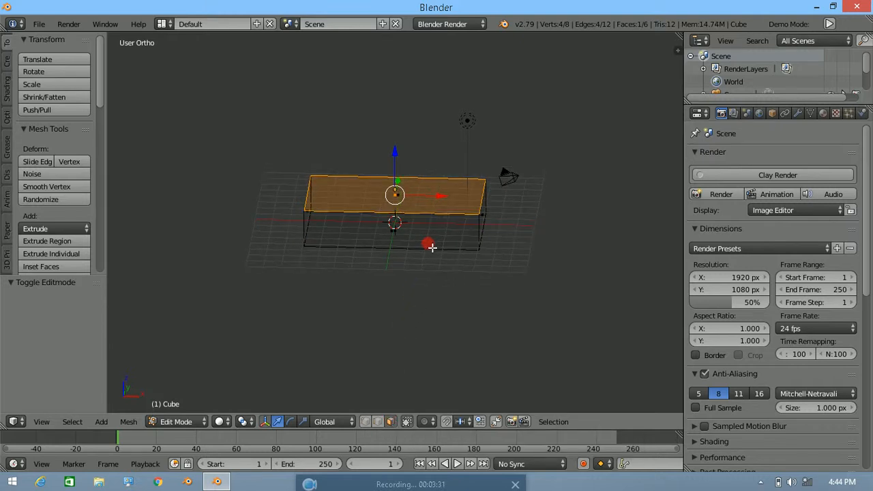
key(x)
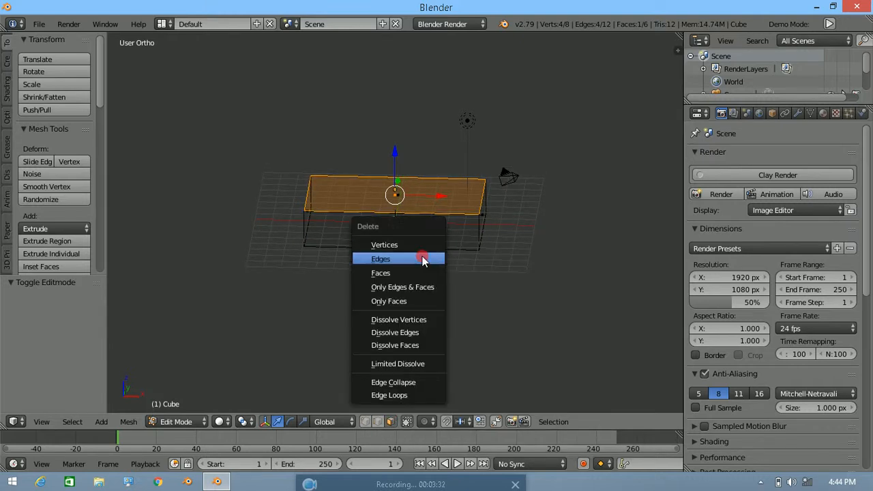
click(425, 270)
mouse_move(425, 272)
middle_down()
mouse_move(391, 304)
mouse_move(364, 288)
mouse_move(409, 273)
middle_up()
Switch to edge selection, select the edge loop around the open top, and extrude it in place without offset.
click(390, 422)
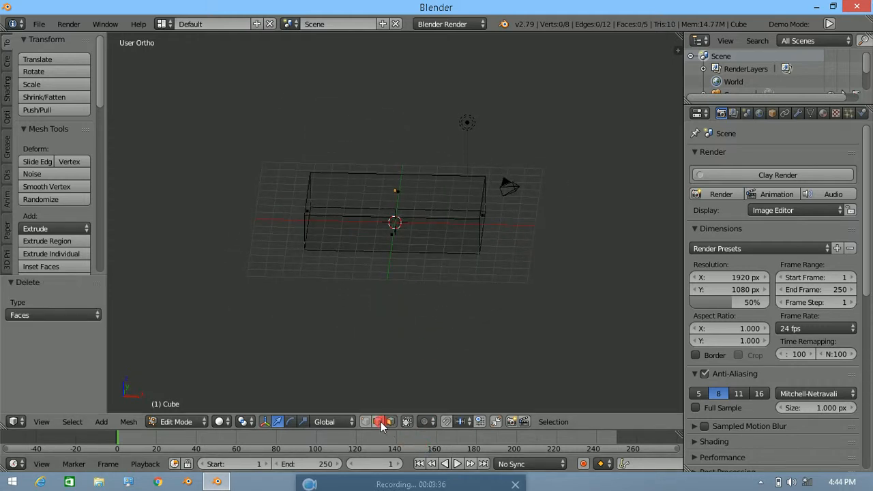
click(381, 422)
mouse_move(427, 234)
middle_down()
mouse_move(414, 208)
mouse_move(431, 209)
middle_up()
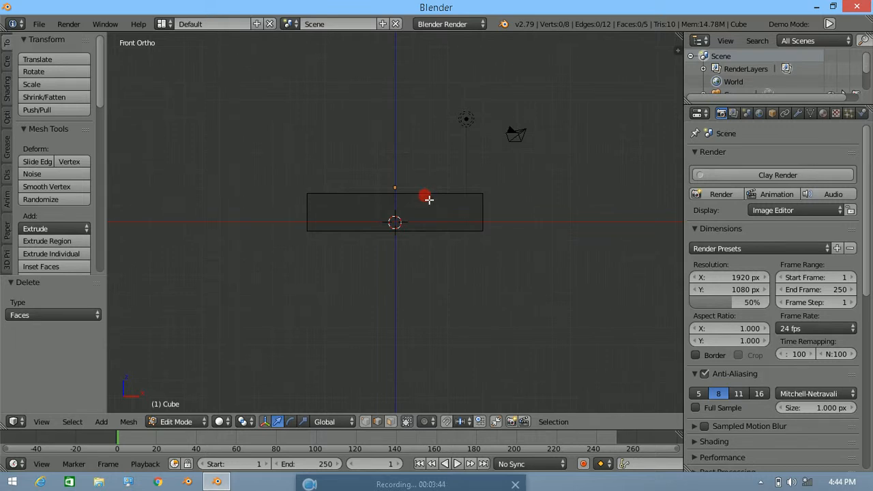
alt+right_click(416, 194)
middle_drag(413, 191, 436, 236)
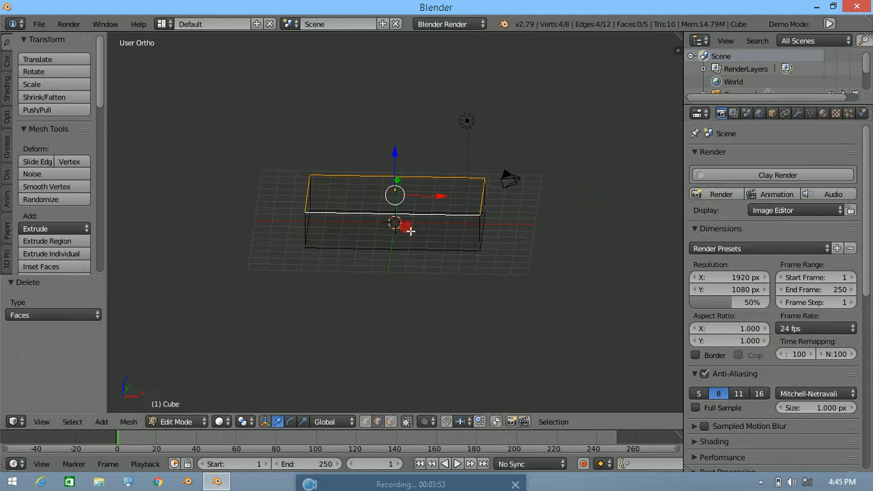
key(KP_1)
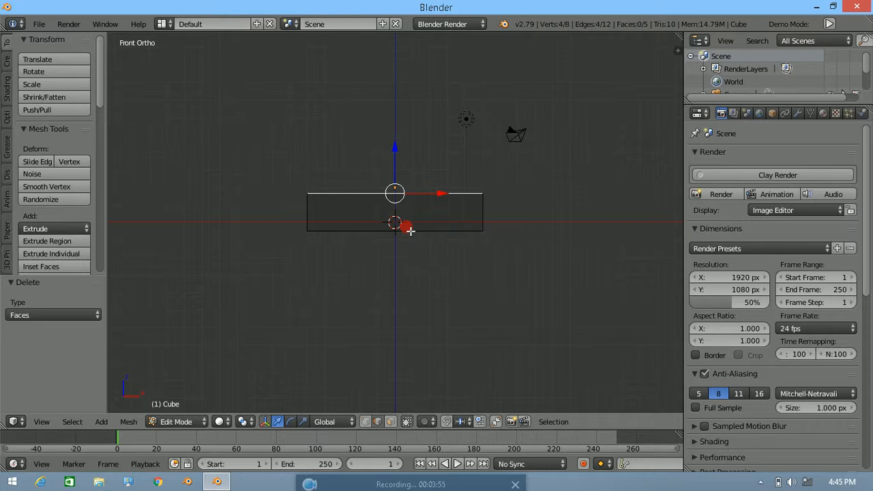
key(e)
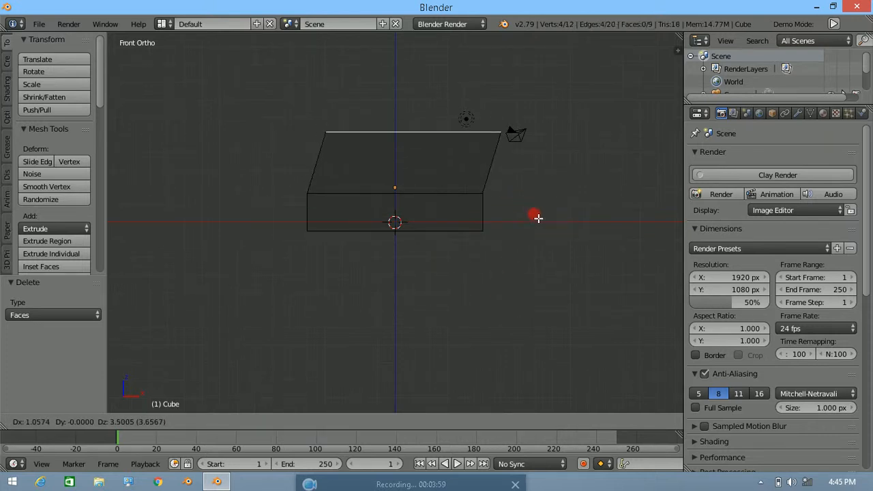
right_click(545, 228)
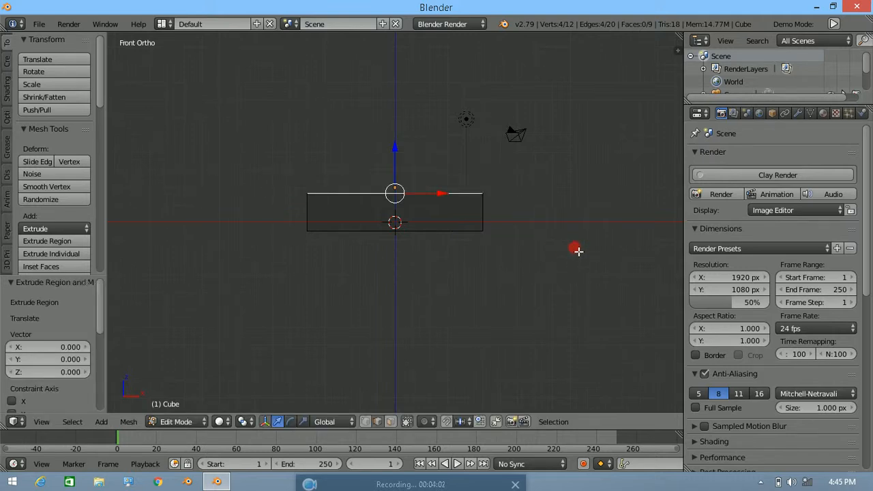
Try scaling the extruded rim loop by 0.8 and undo that scaling.
text(s.8)
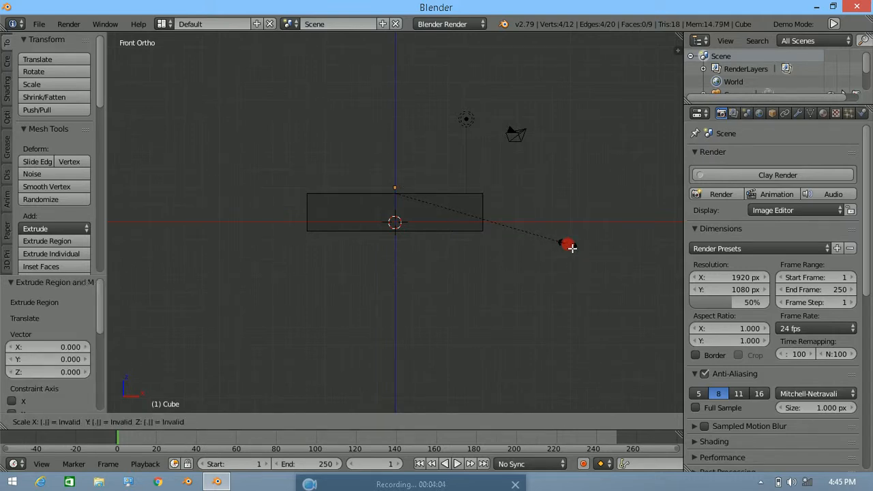
key(Return)
middle_drag(572, 248, 556, 285)
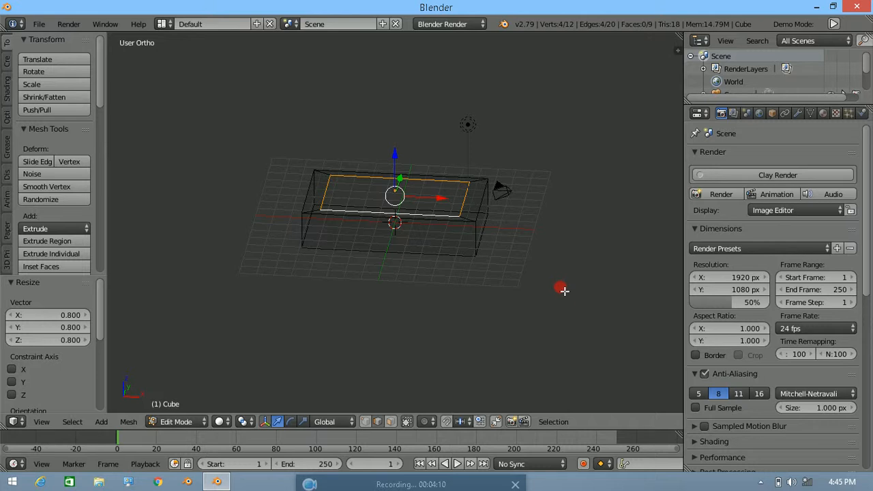
key(ctrl+z)
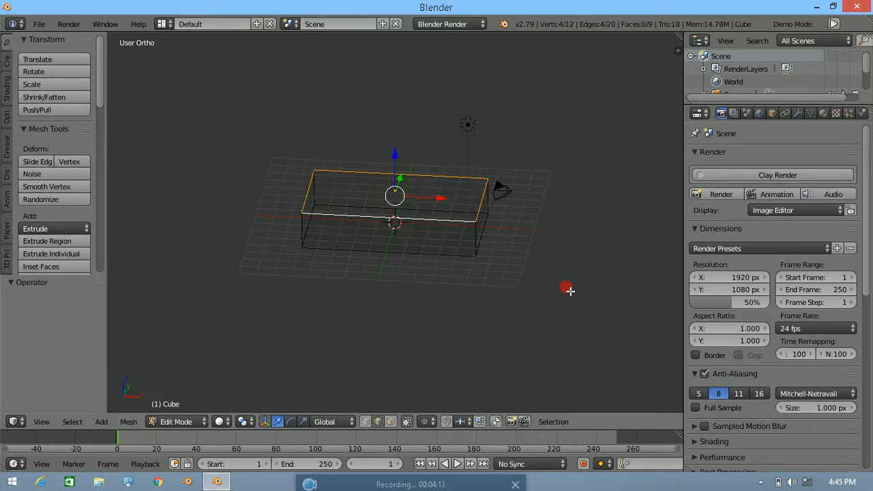
Scale the extruded rim loop by 0.9 to form an inner rim around the opening.
text(s.9)
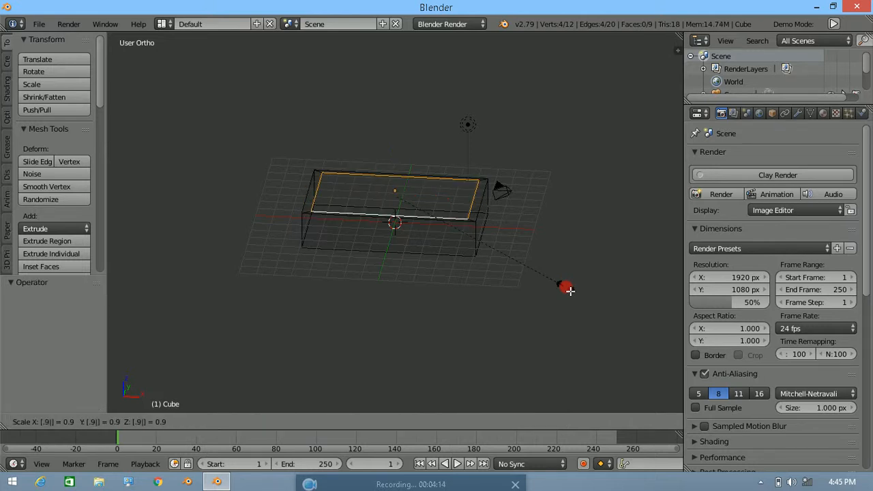
key(Return)
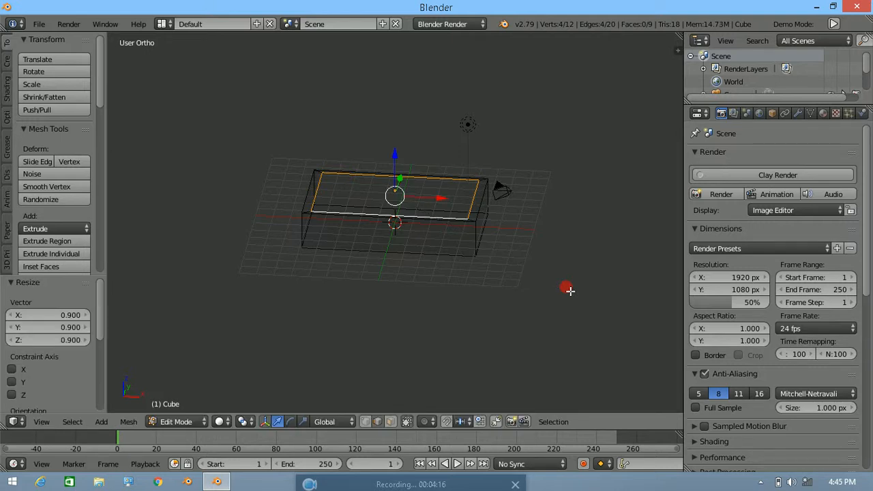
In front view, extrude the inner rim loop and lower it about 1.82 along Z to form the box's inner walls.
key(KP_1)
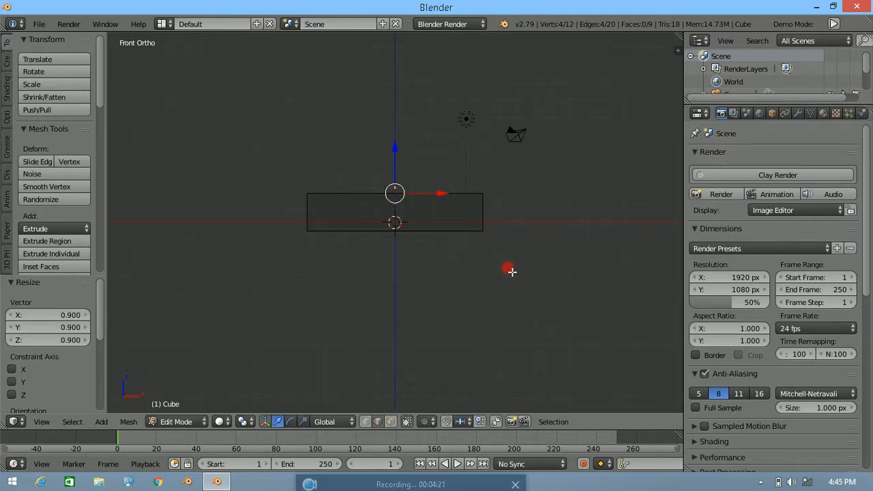
key(e)
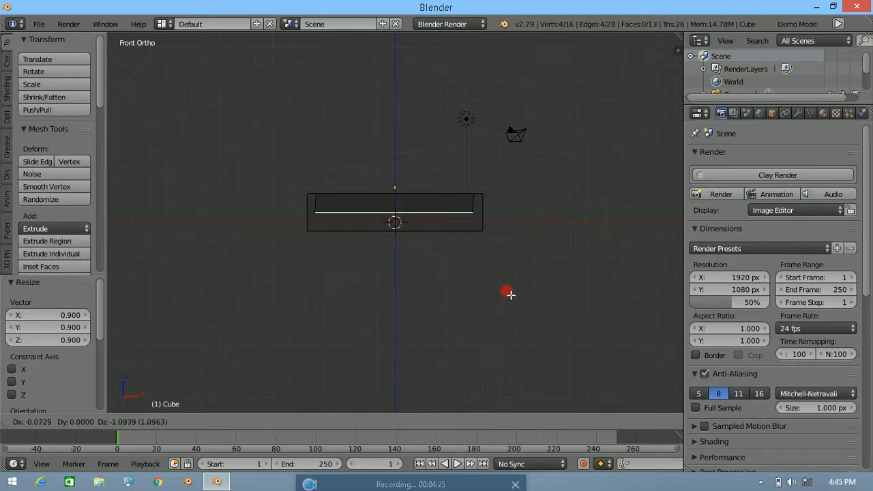
right_click(510, 295)
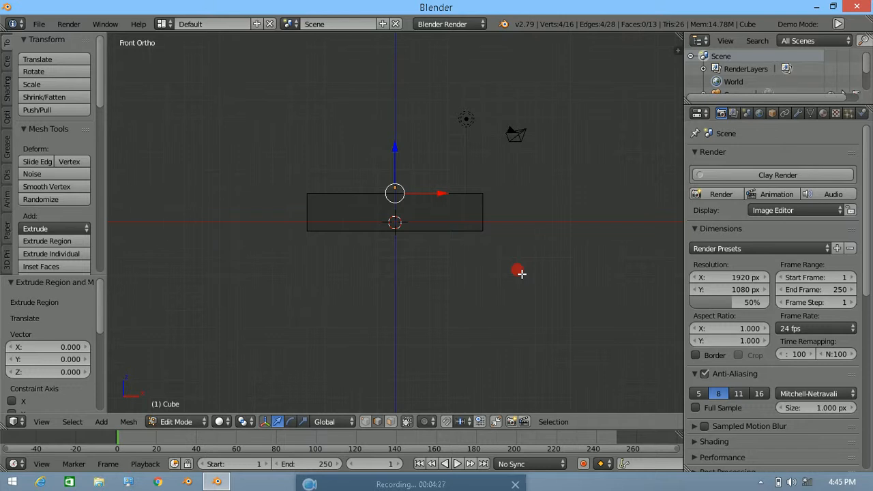
key(g)
key(z)
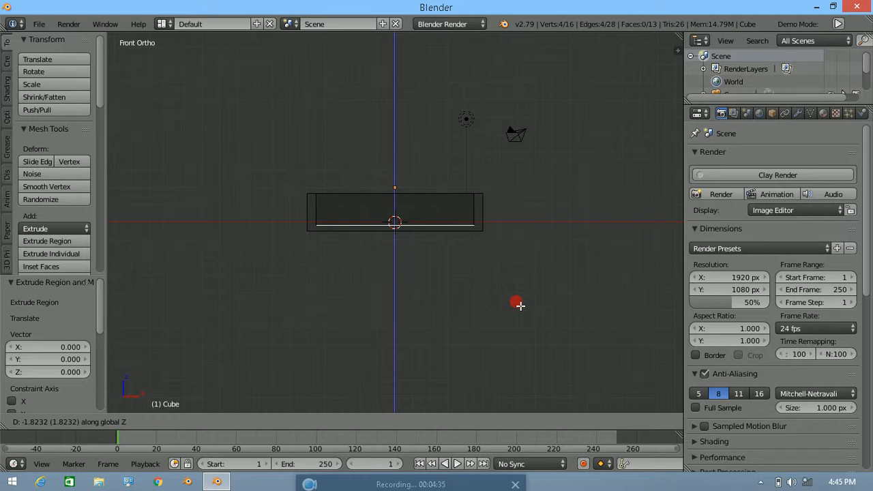
click(515, 304)
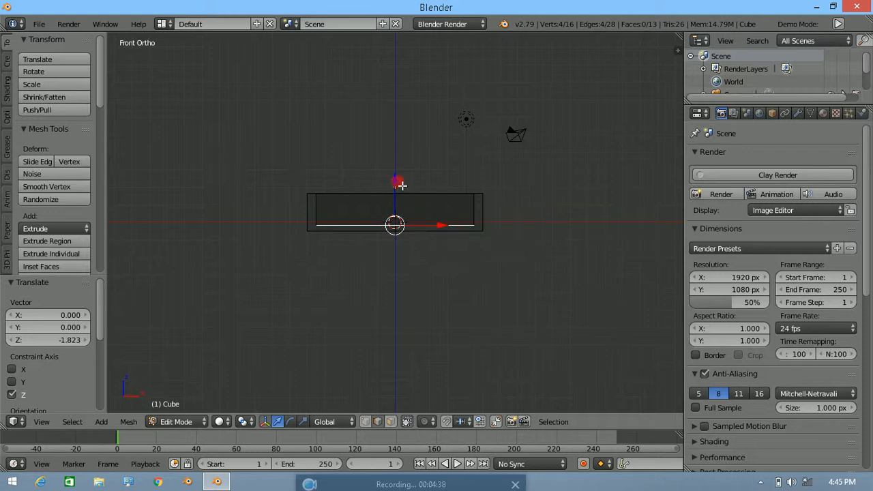
Fine-tune the height of the lowered loop, moving it about 0.073 down and about 0.109 up along Z.
drag(399, 184, 397, 187)
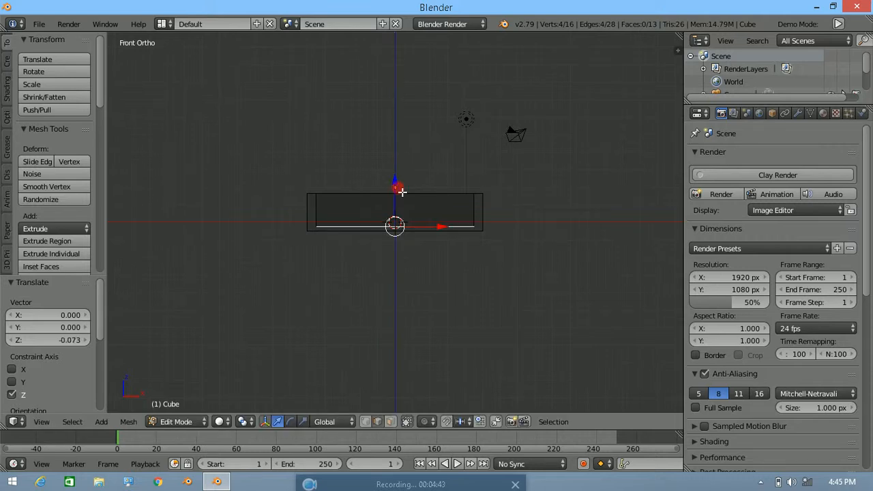
key(g)
key(z)
click(448, 280)
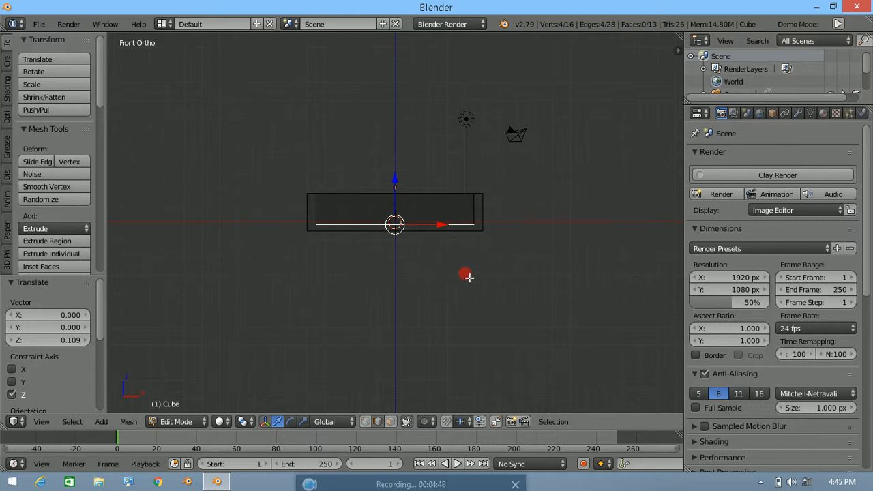
Extrude the lowered inner loop in place without offset.
key(e)
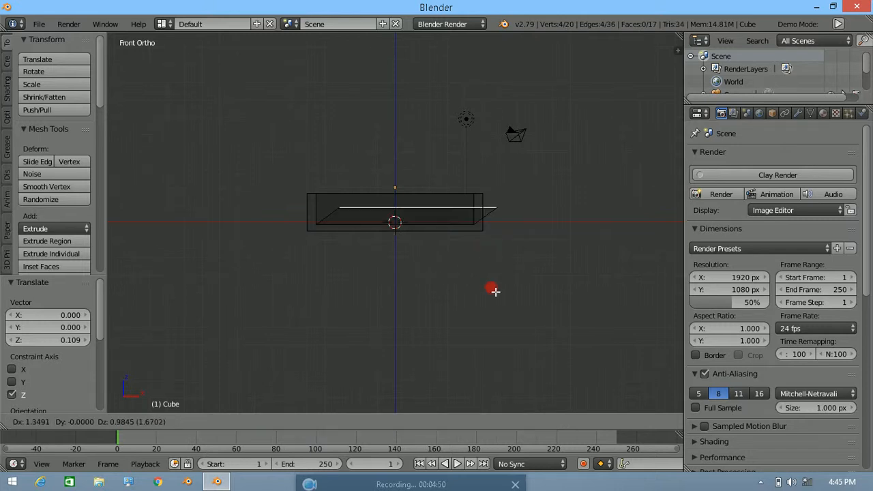
right_click(483, 280)
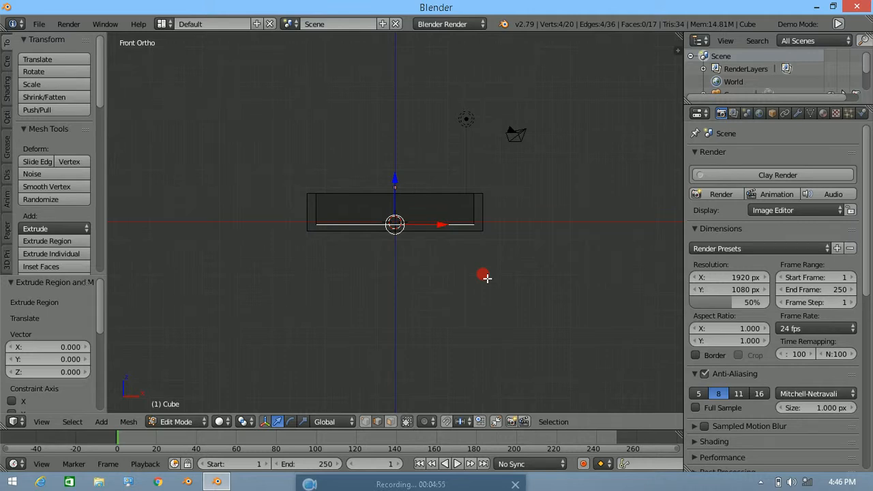
key(ctrl+m)
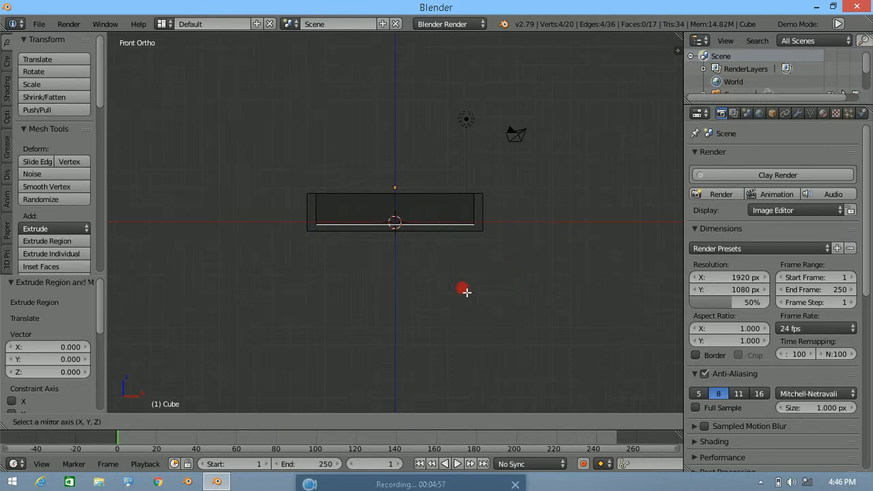
key(x)
click(455, 265)
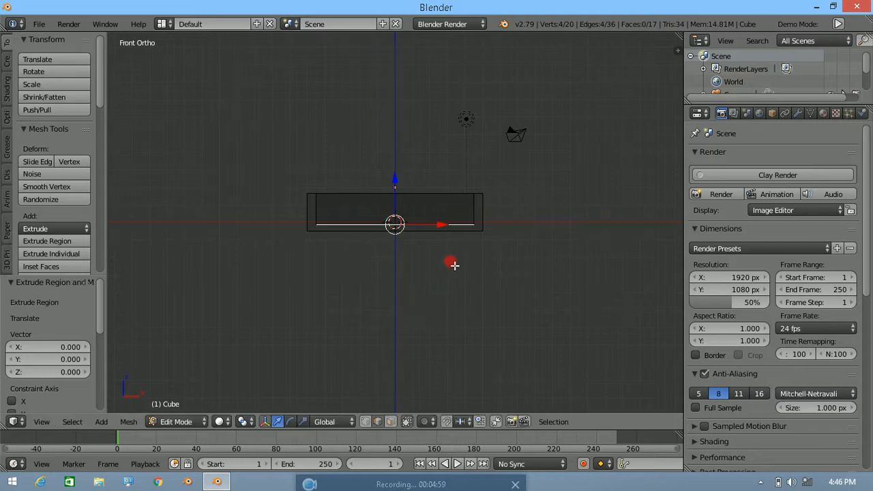
middle_drag(454, 260, 443, 368)
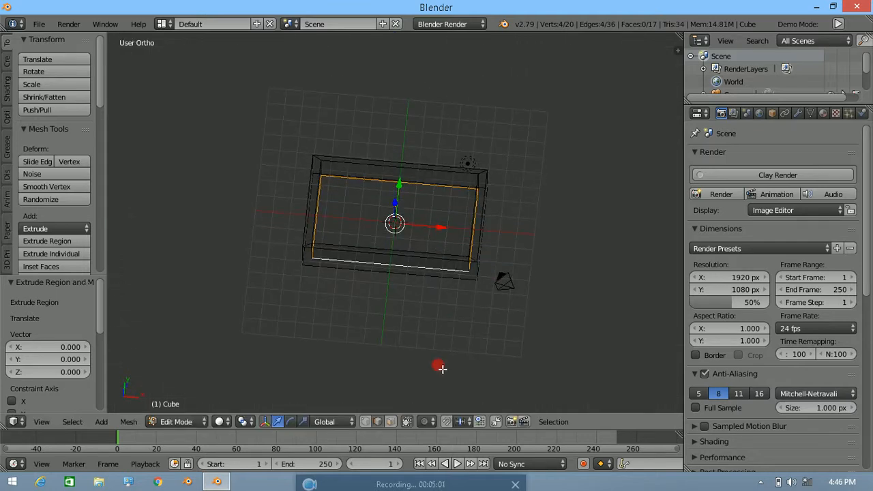
key(KP_1)
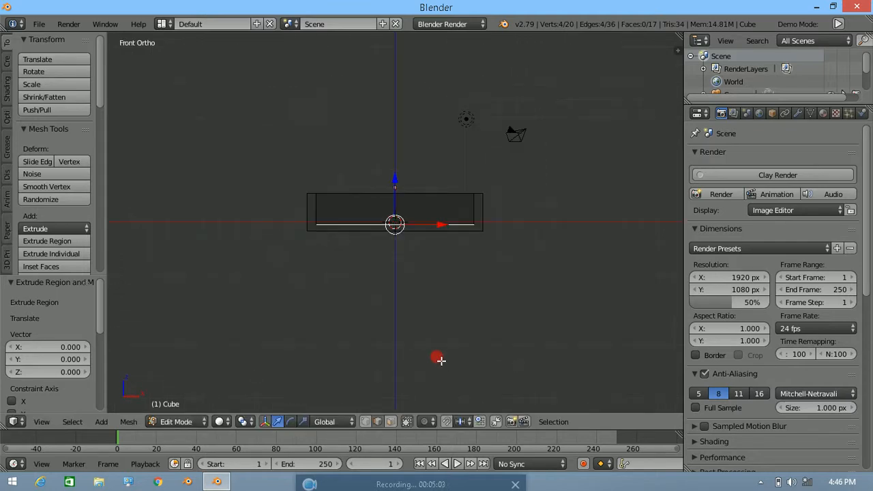
key(ctrl+m)
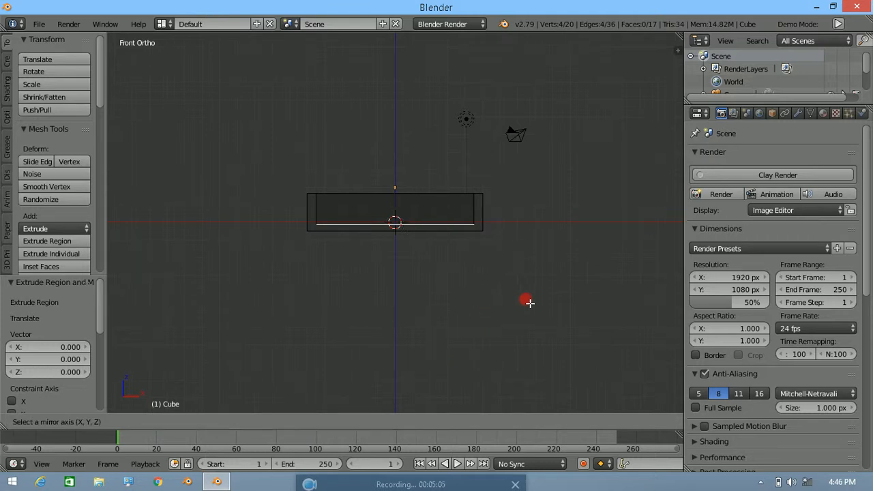
key(Escape)
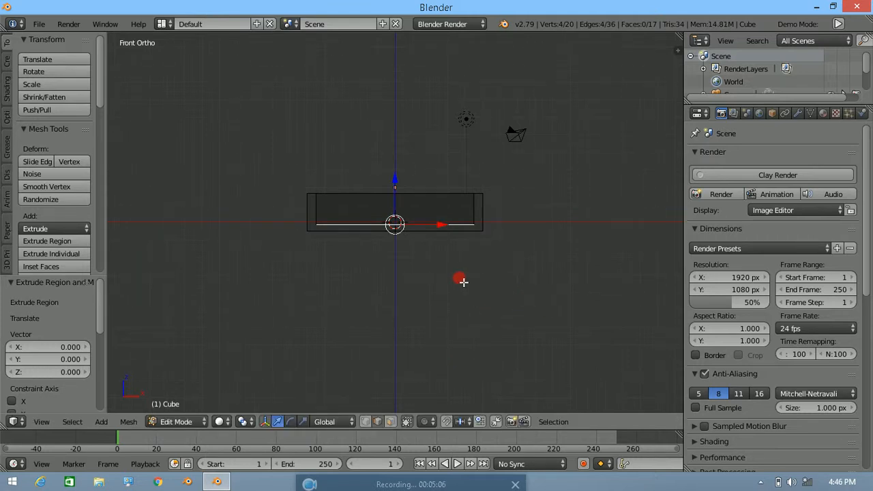
Merge the extruded loop's vertices at center to close the inner floor, and check the edges meeting in the middle.
key(alt+m)
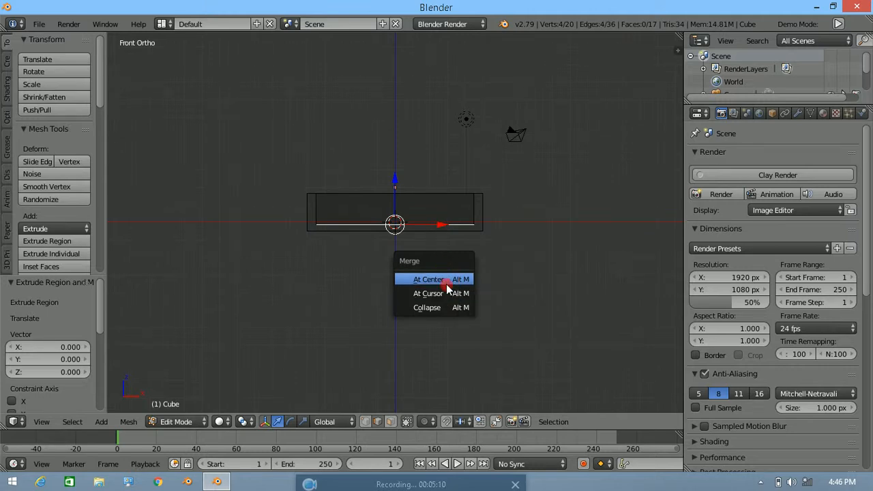
click(447, 285)
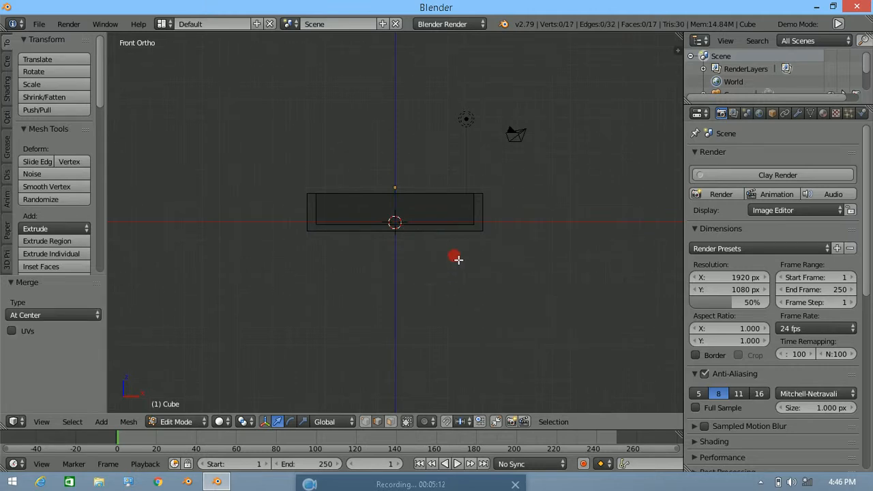
middle_drag(457, 259, 454, 346)
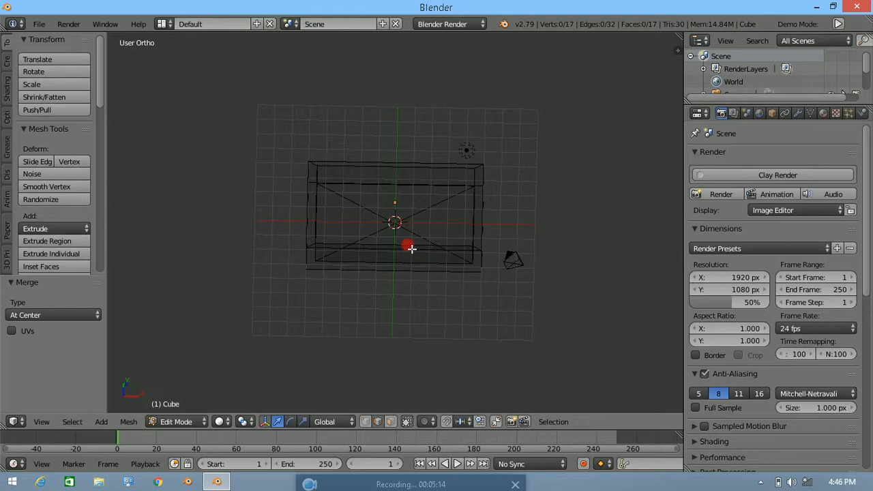
right_click(401, 232)
right_click(399, 227)
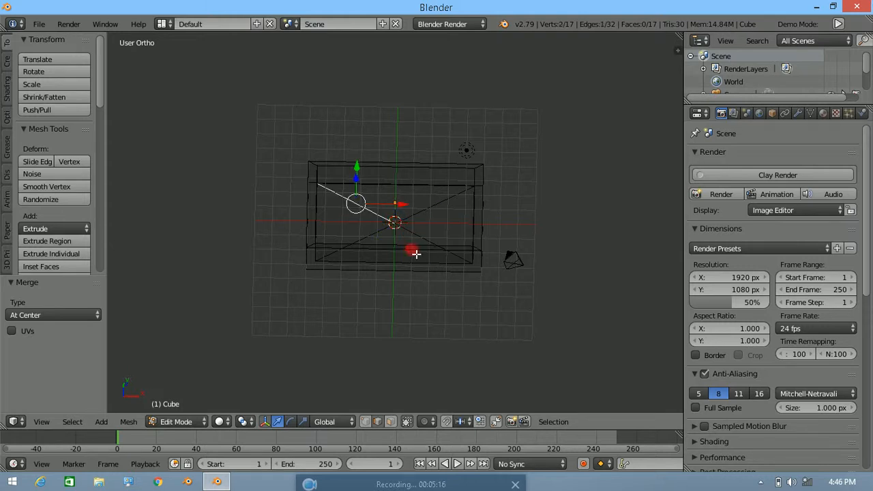
right_click(409, 227)
right_click(396, 233)
middle_drag(452, 251, 436, 237)
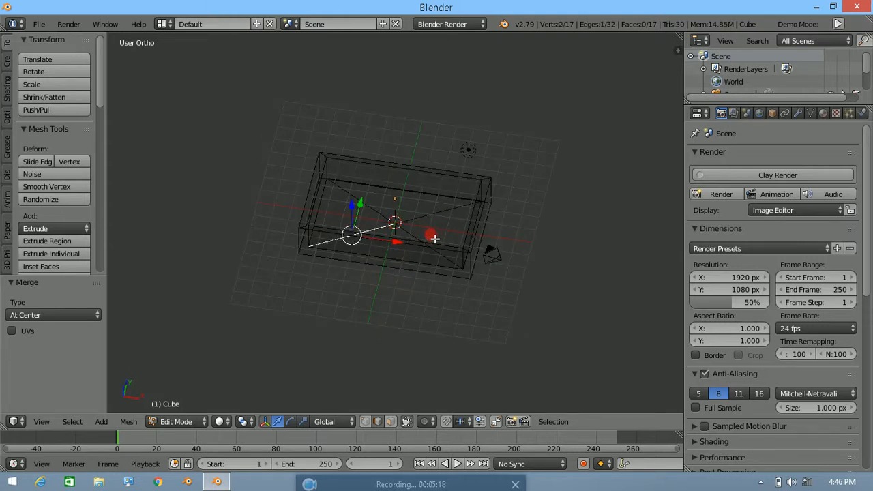
Return to Object Mode and set the box's maximum draw type to Solid.
key(Tab)
click(311, 234)
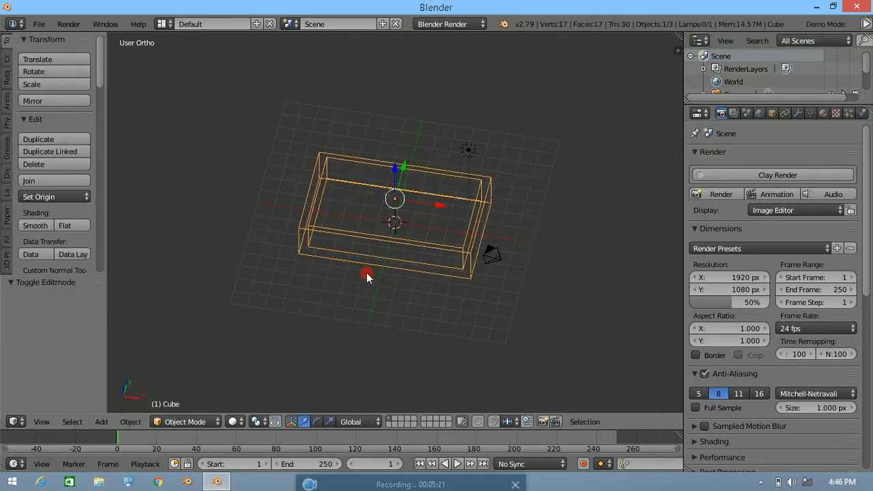
middle_drag(363, 256, 328, 238)
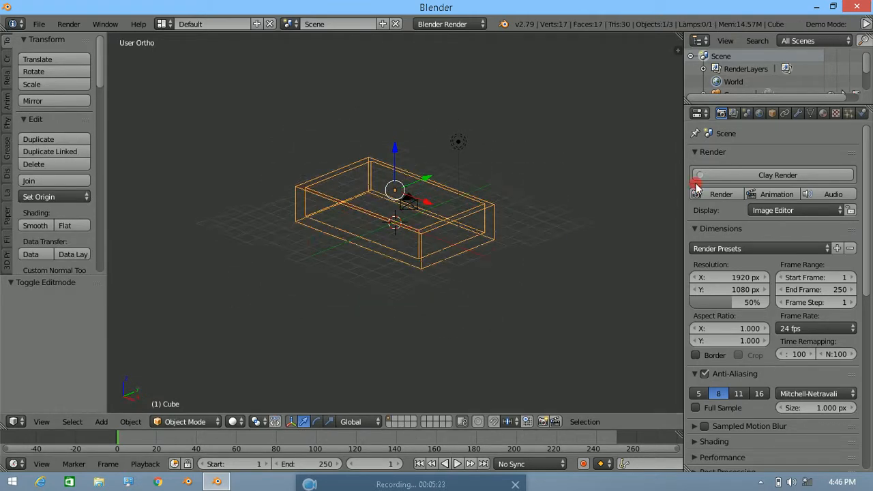
click(772, 113)
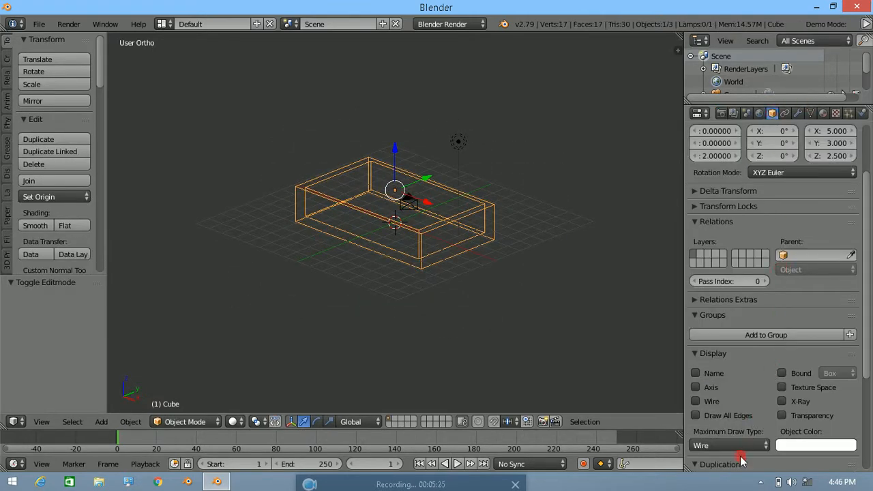
scroll(735, 438, down, 1)
click(732, 419)
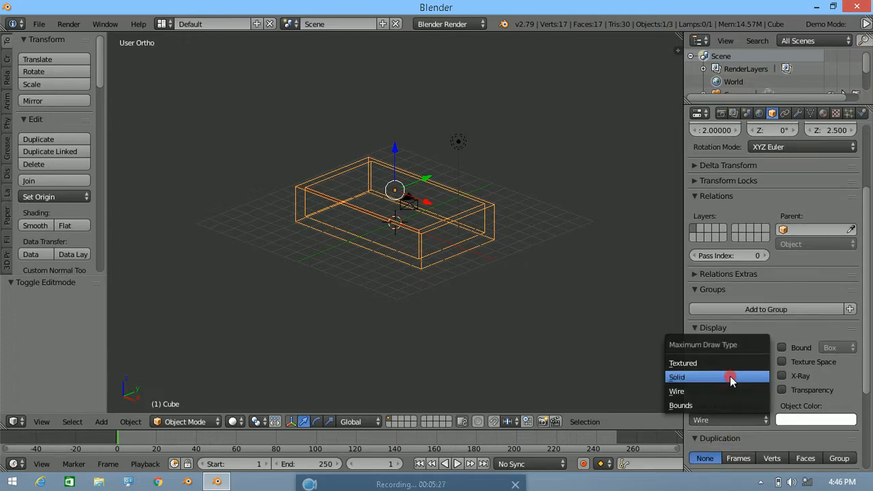
click(722, 377)
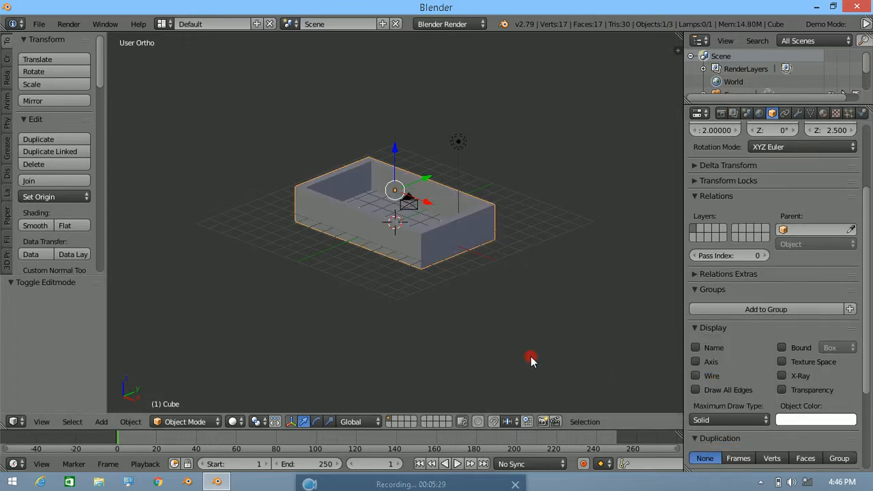
In front view, add a cube mesh at the scene origin and scale it by 5.
middle_drag(451, 301, 415, 263)
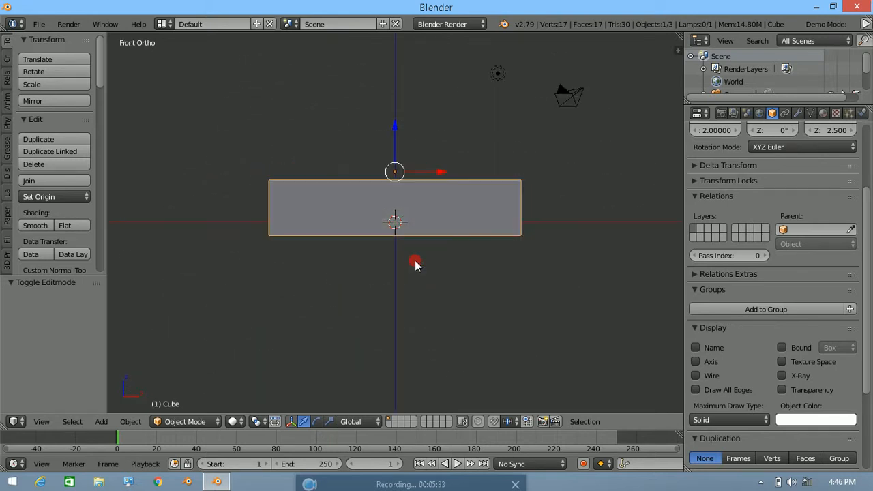
middle_drag(451, 214, 479, 255)
key(shift+a)
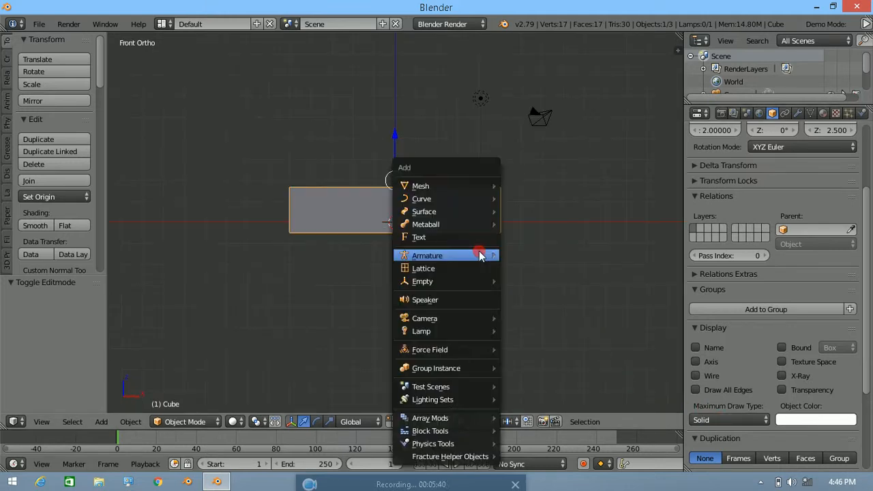
mouse_move(447, 186)
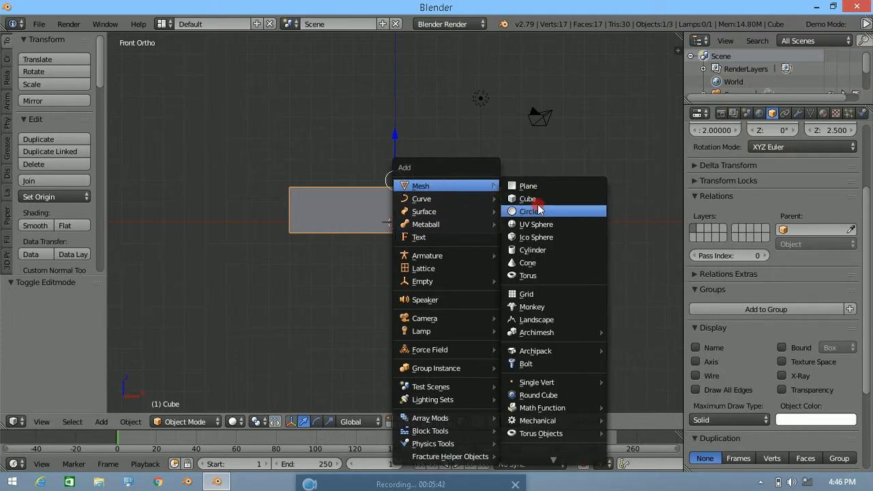
click(533, 200)
key(s)
key(5)
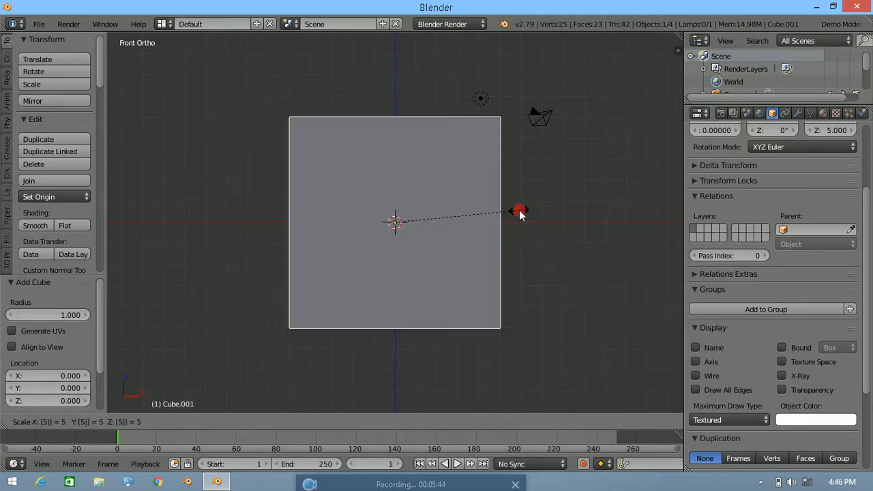
click(519, 214)
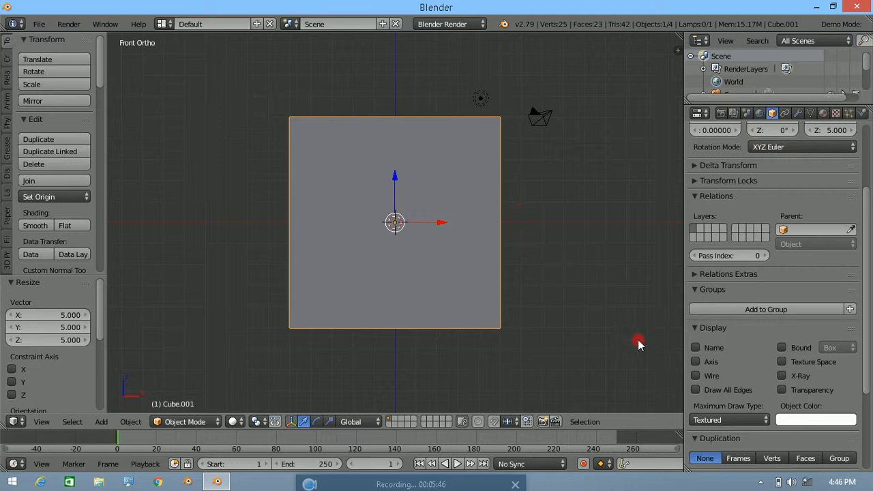
Set the new cube's maximum draw type to Wire and scale it by about 1.035, slightly wider than the box.
click(714, 421)
click(706, 390)
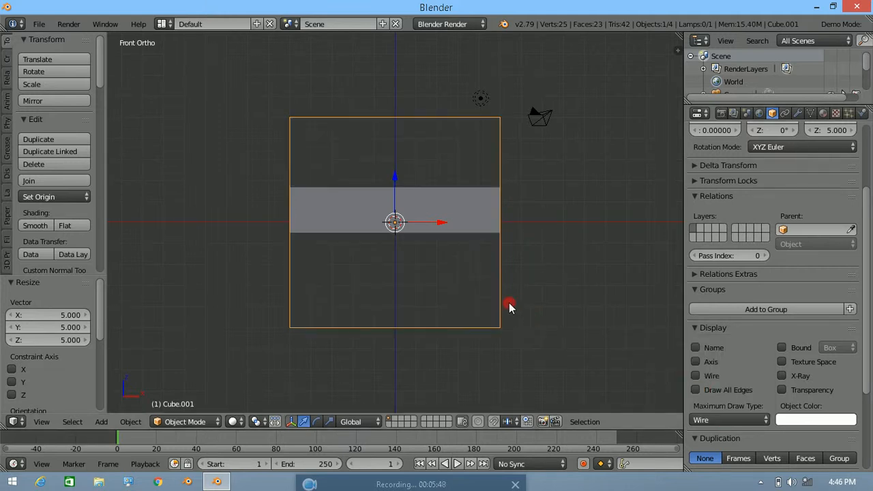
key(s)
click(516, 262)
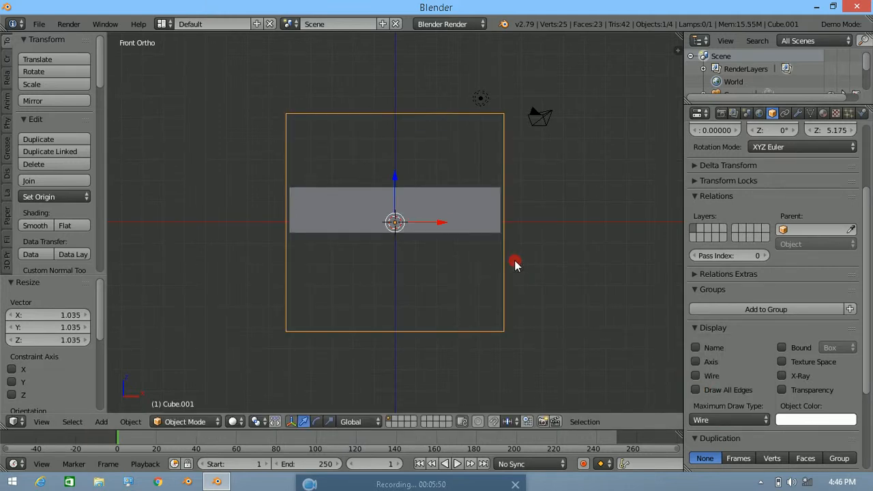
Scale the wireframe cube by 0.5 along the Z axis.
text(s)
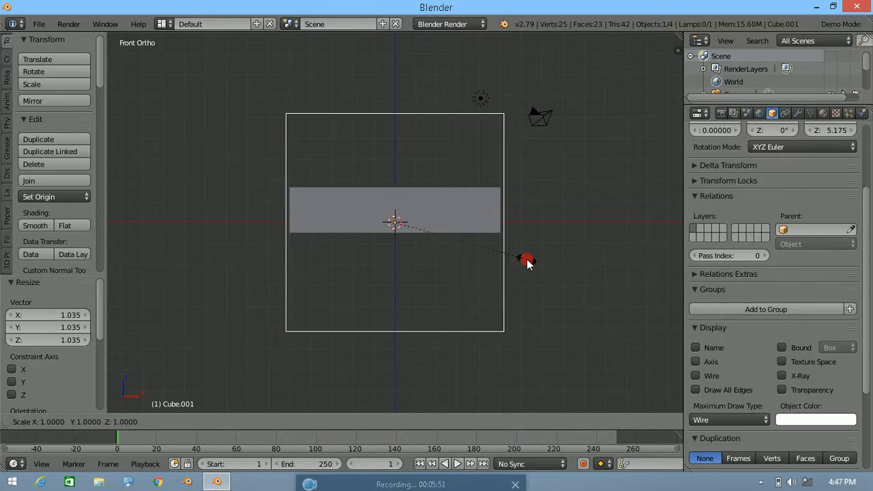
text(z)
text(.5)
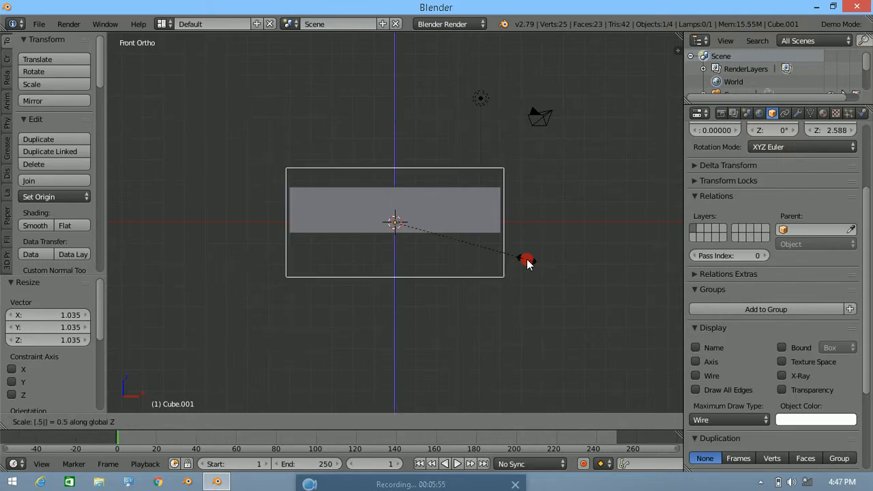
key(Return)
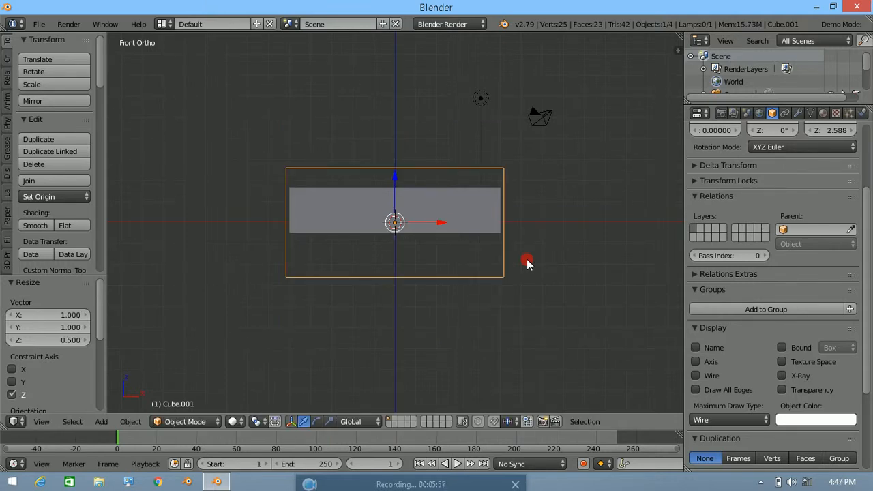
Raise the wireframe cube about 1.884 along Z so its base sits just below the box.
key(g)
key(z)
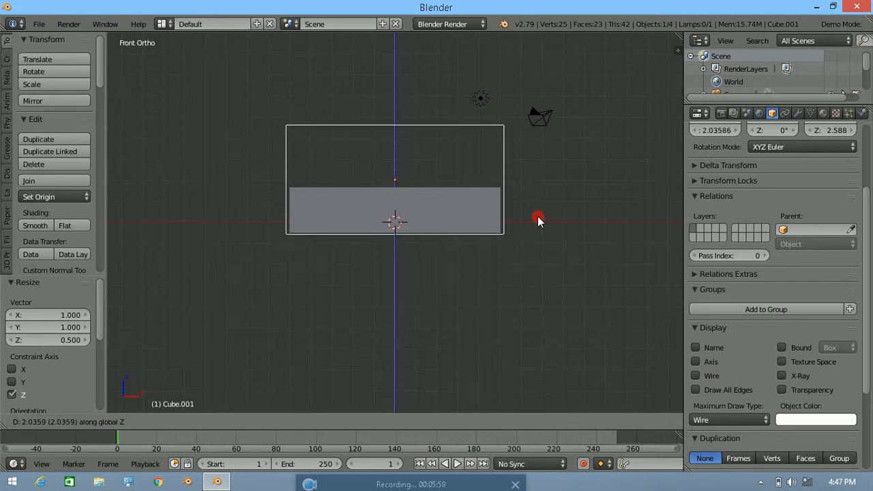
click(539, 220)
In top view, scale the wireframe cube along Y by about 0.704 so it encloses the box closely.
key(KP_7)
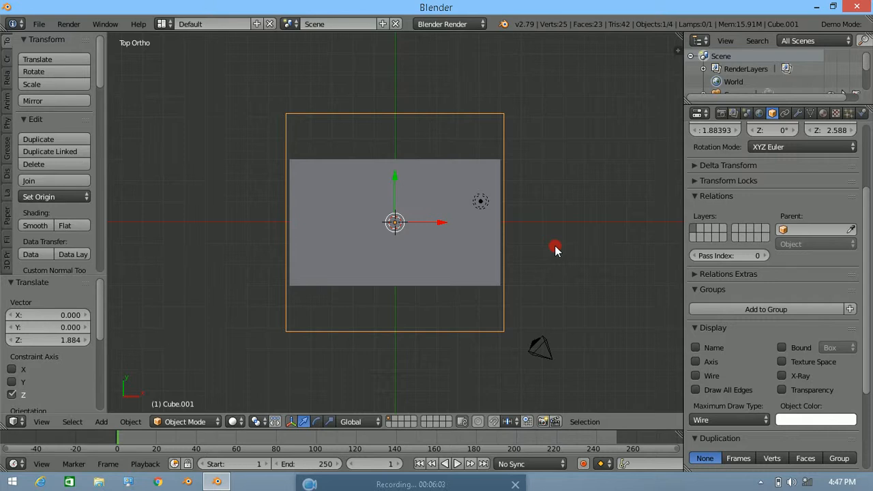
key(s)
key(y)
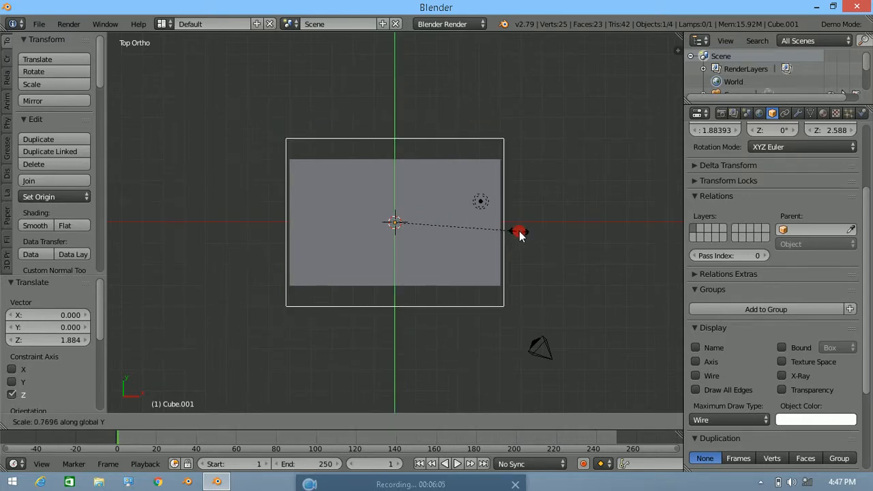
click(508, 233)
middle_drag(539, 302, 528, 175)
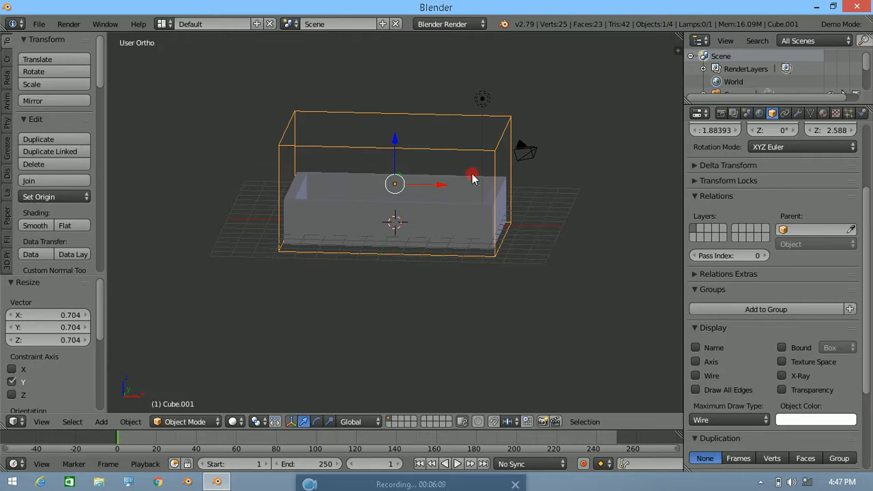
right_click(423, 218)
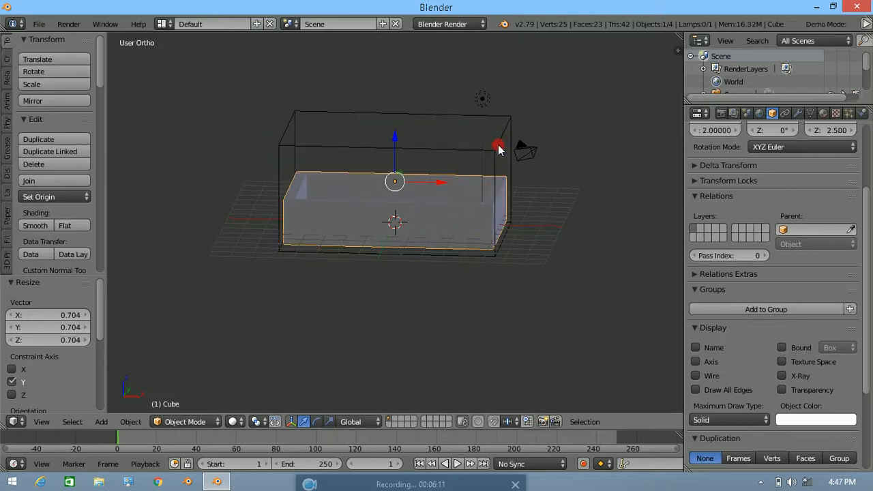
right_click(495, 155)
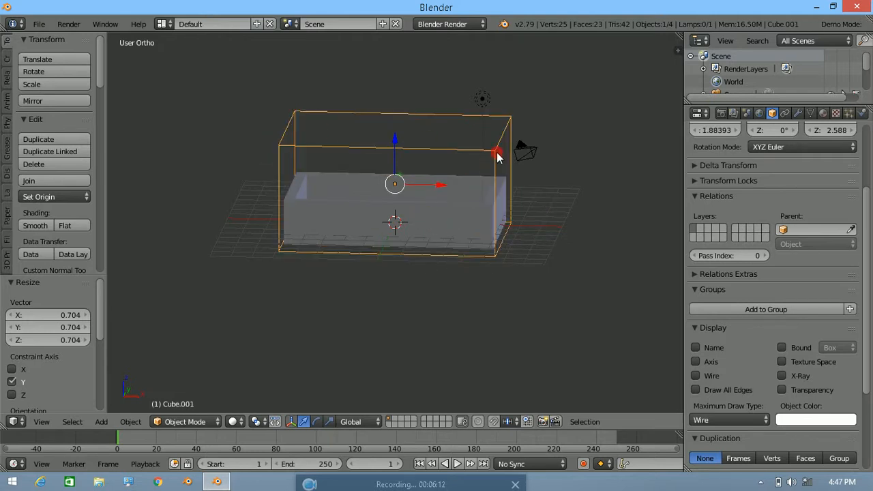
In front view, add a circle mesh with Ngon fill just above the wireframe cube, slightly off its centre.
key(KP_1)
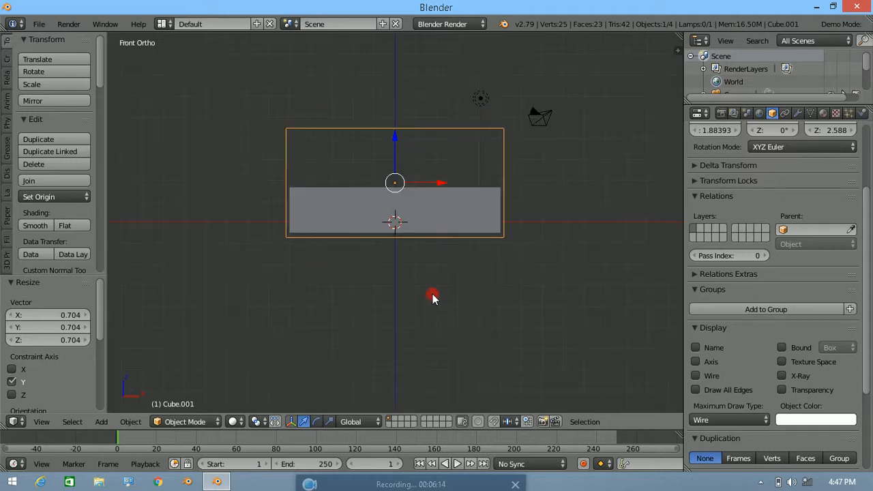
scroll(324, 161, up, 1)
scroll(324, 159, up, 1)
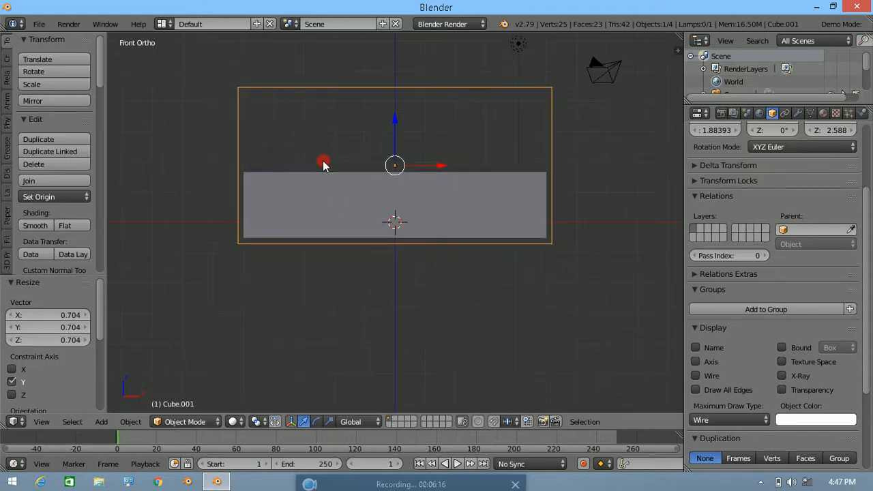
shift+middle_drag(353, 153, 315, 221)
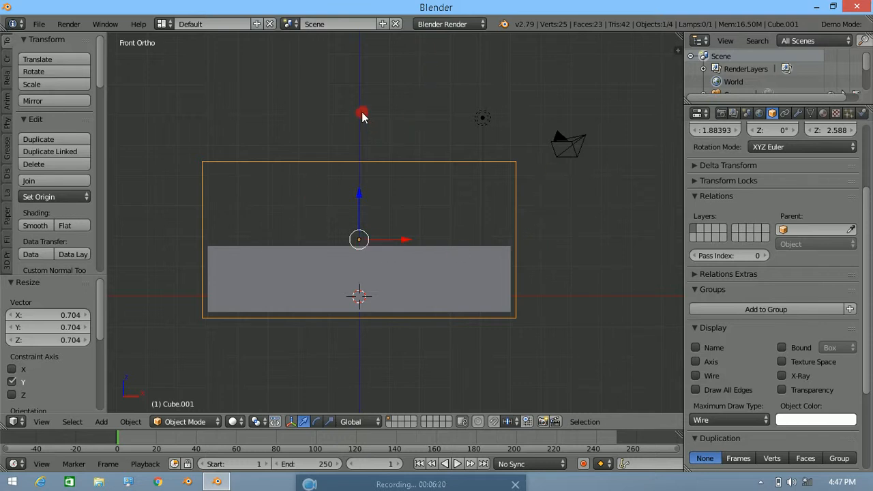
click(389, 115)
key(shift+a)
mouse_move(390, 129)
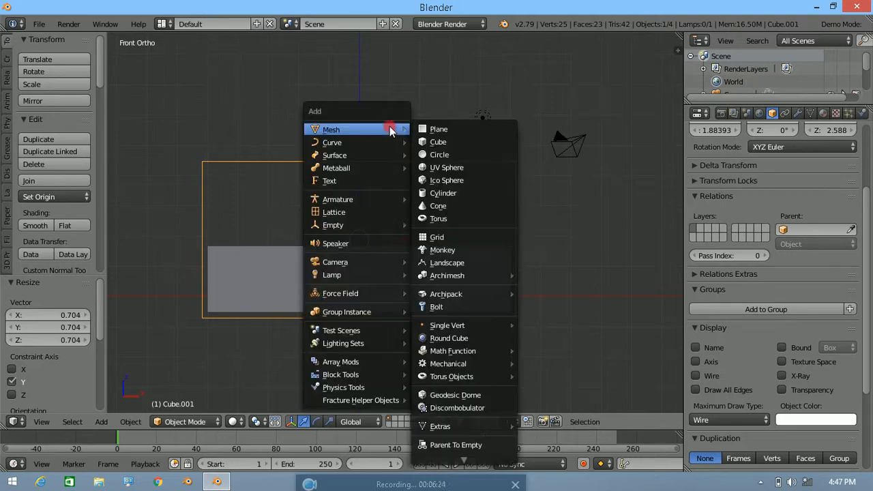
click(439, 155)
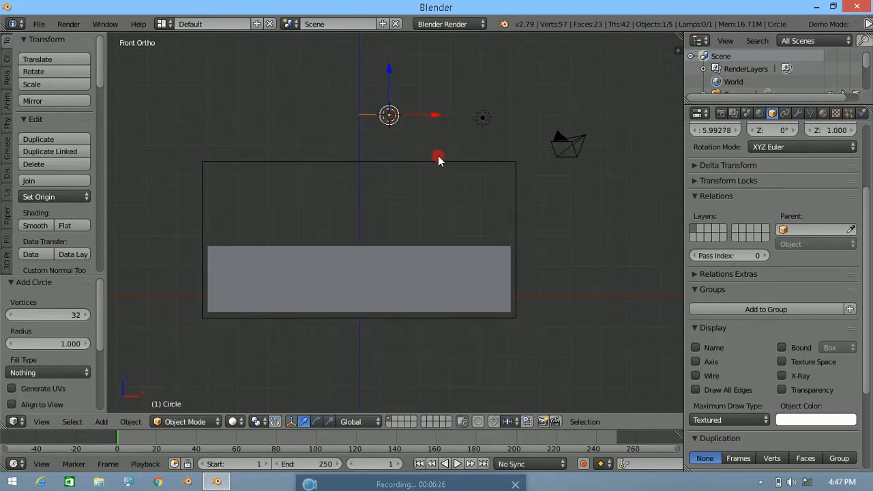
click(37, 373)
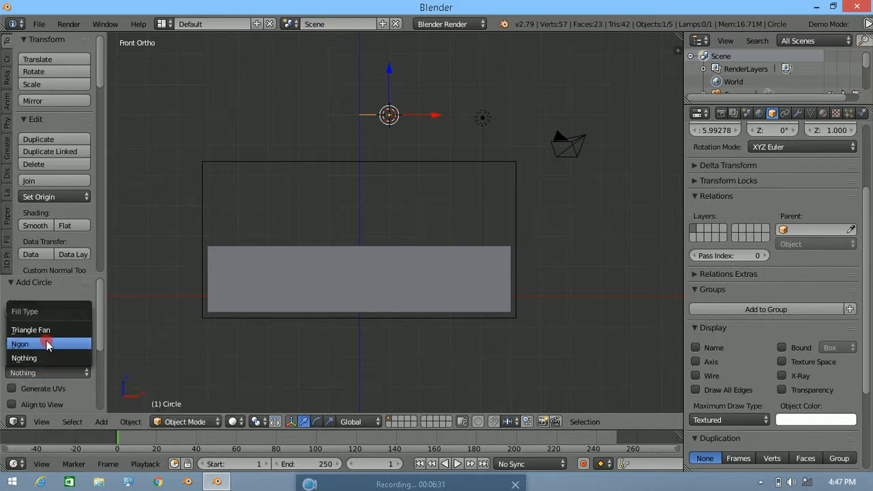
click(46, 344)
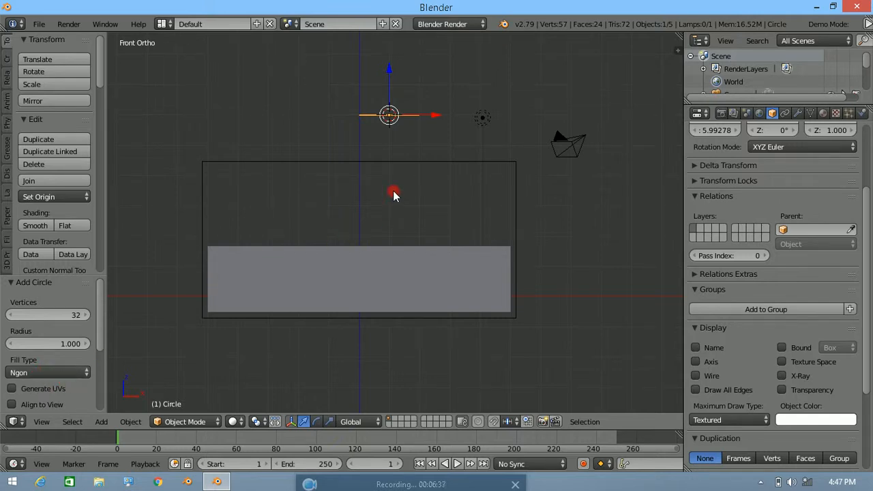
middle_drag(387, 135, 377, 198)
key(ctrl+Tab)
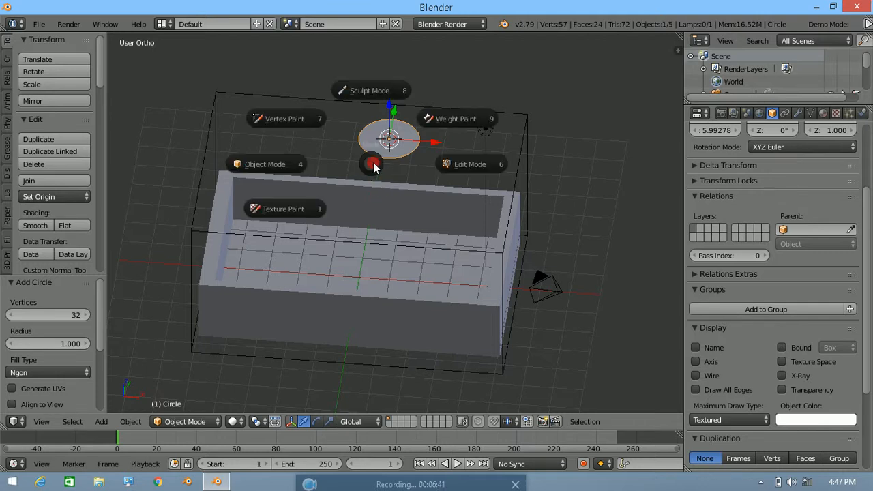
click(477, 166)
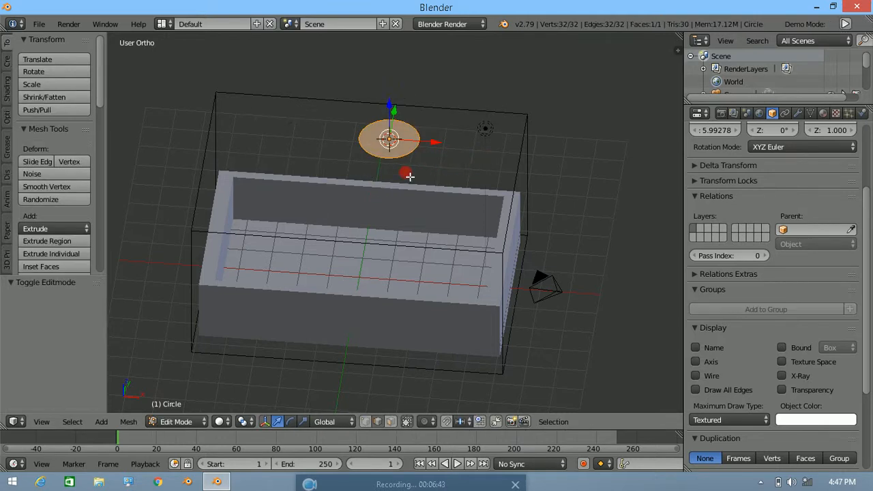
key(ctrl+Tab)
click(269, 166)
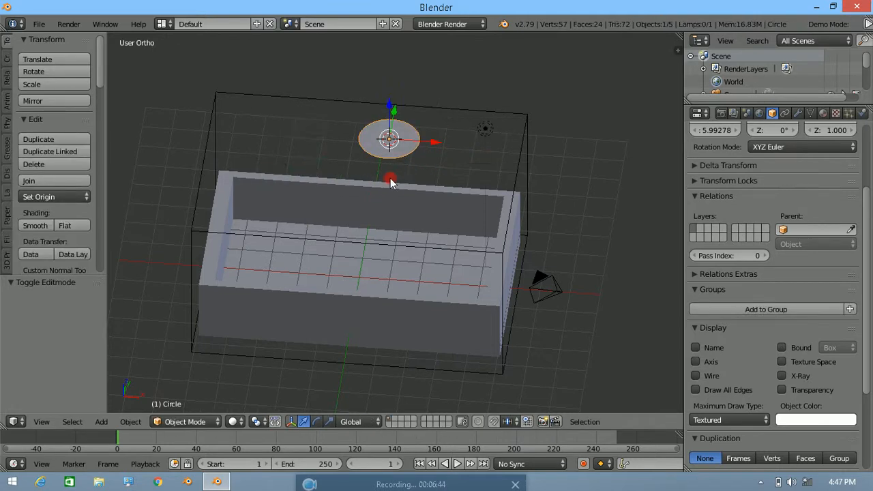
In front view, rotate the circle 90° about the Y axis so it stands upright.
key(KP_1)
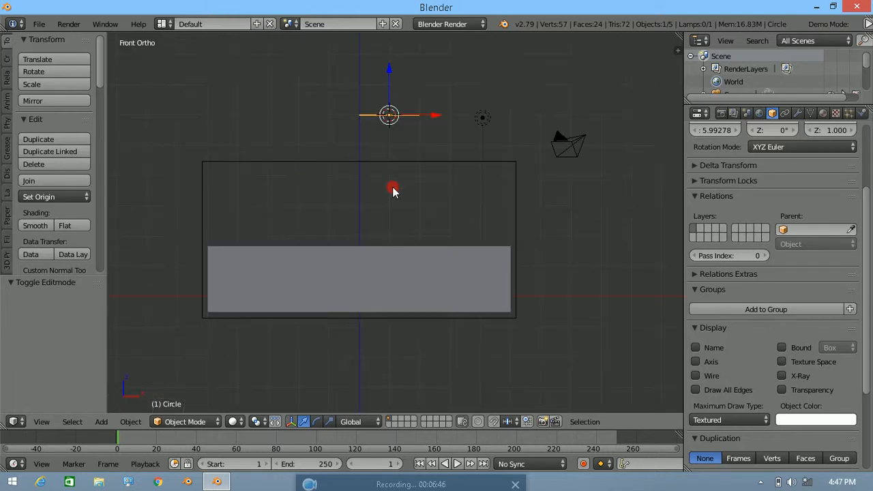
key(r)
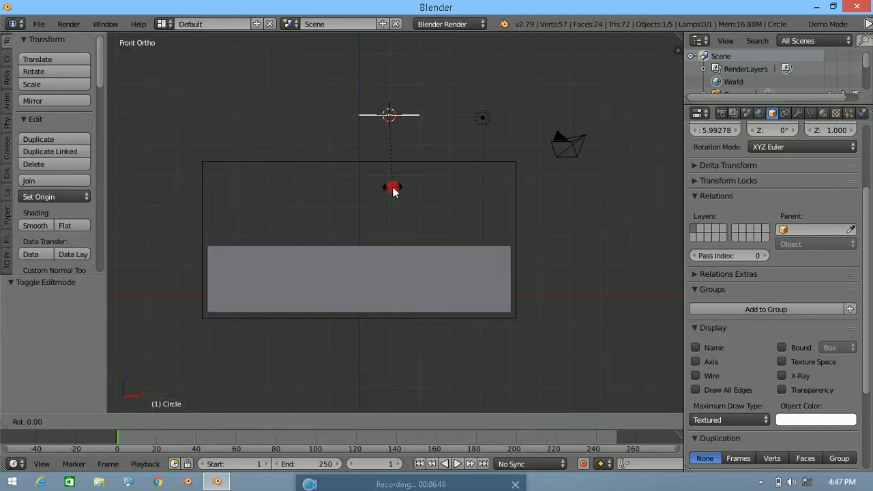
key(y)
key(9)
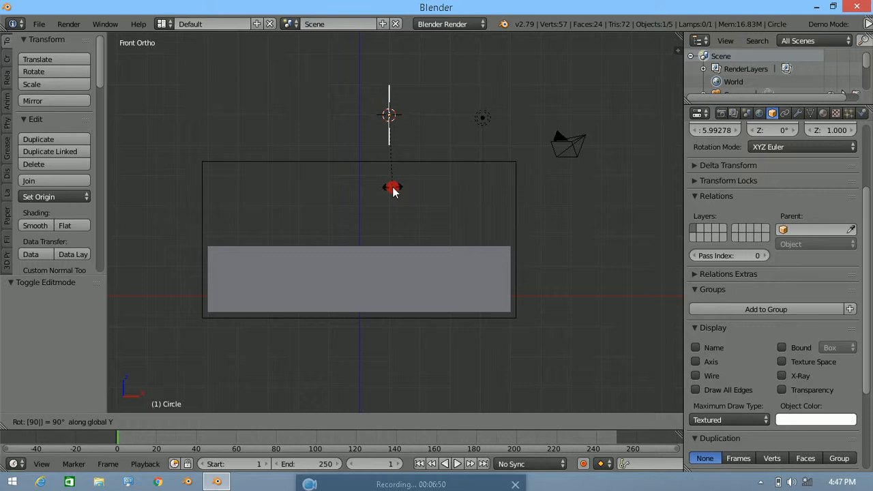
key(Return)
Scale the upright circle uniformly by 0.5.
key(s)
key(period)
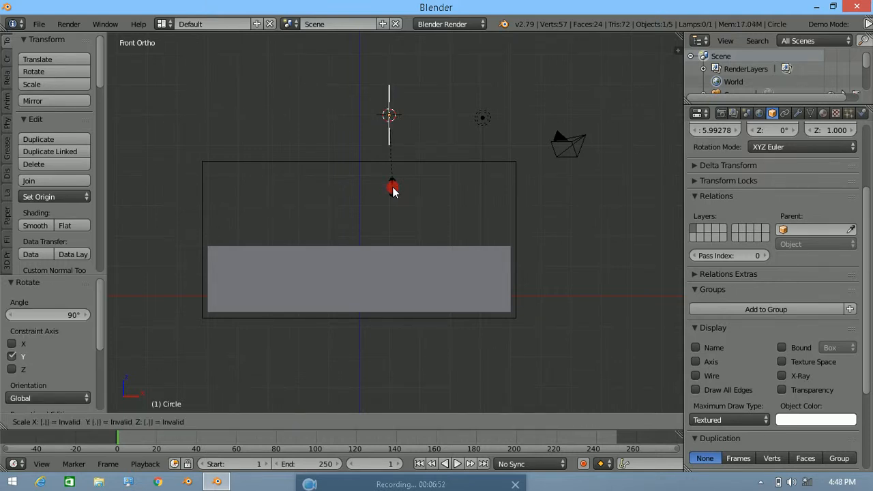
key(5)
key(Return)
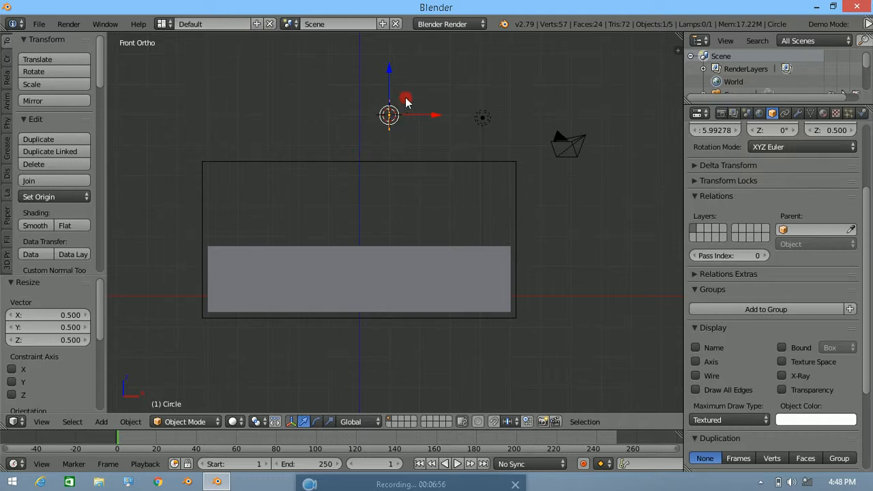
Lower the circle 2 units along Z and shift it about -5.55 in X and -0.34 in Z, near the wireframe cube's upper negative-X corner.
key(g)
key(z)
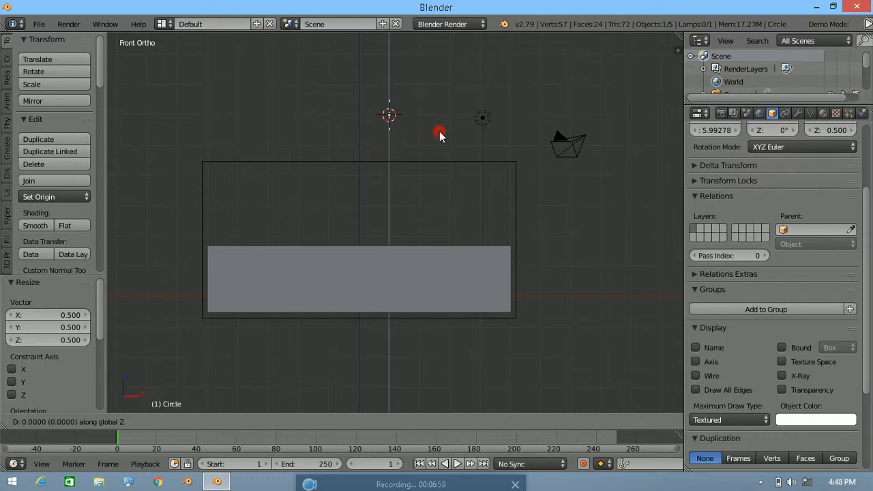
key(1)
key(BackSpace)
key(minus)
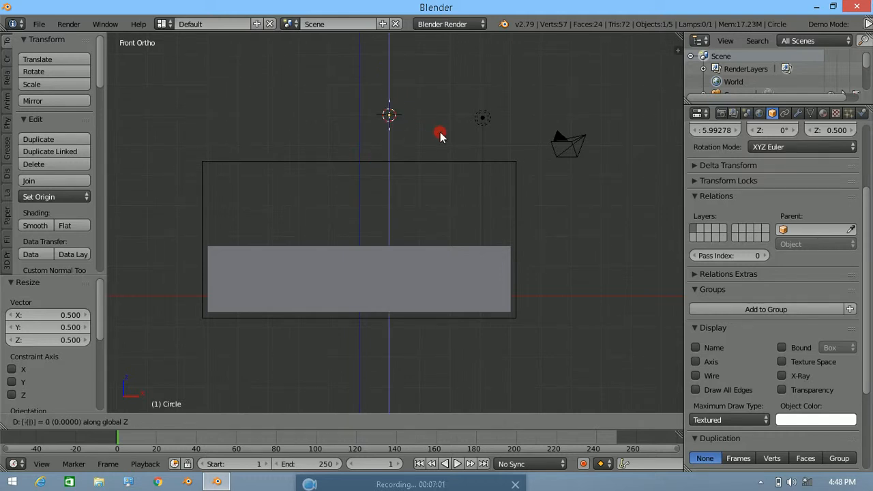
key(2)
key(Return)
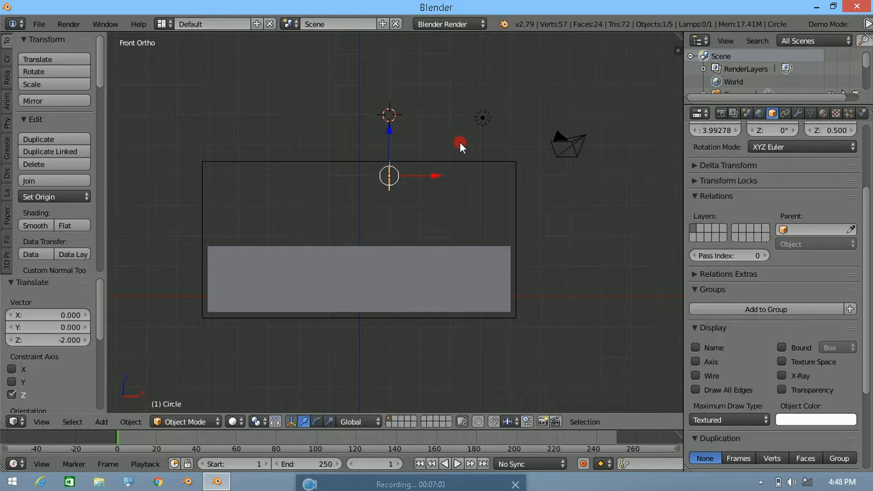
key(g)
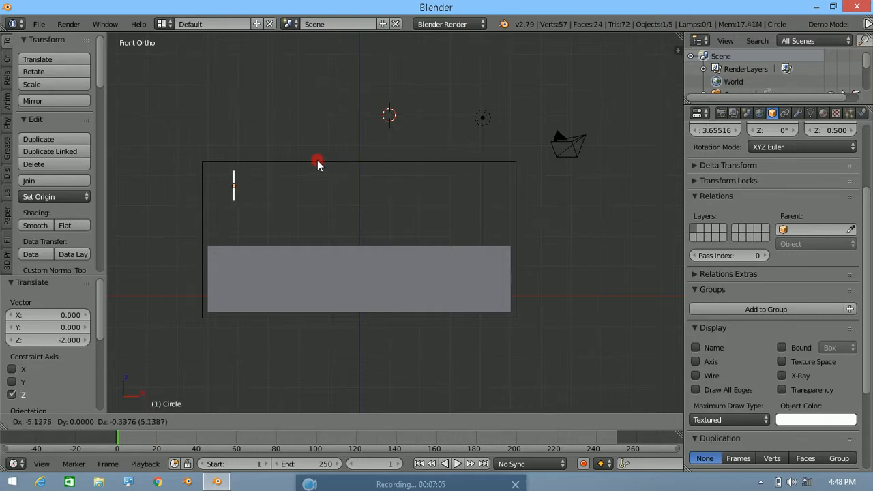
click(301, 158)
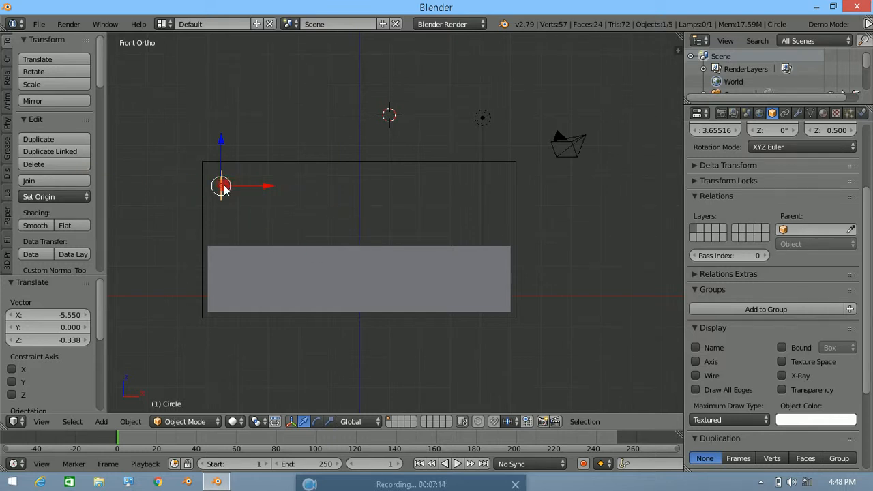
right_click(340, 254)
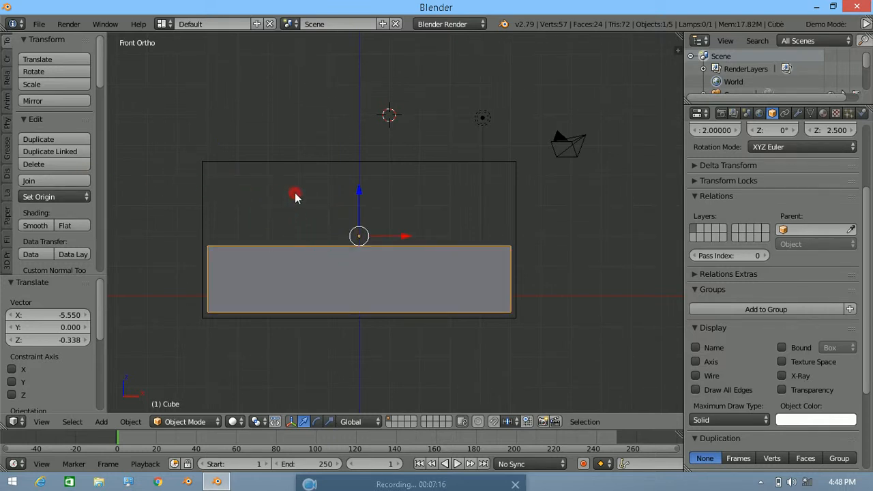
right_click(223, 196)
right_click(352, 164)
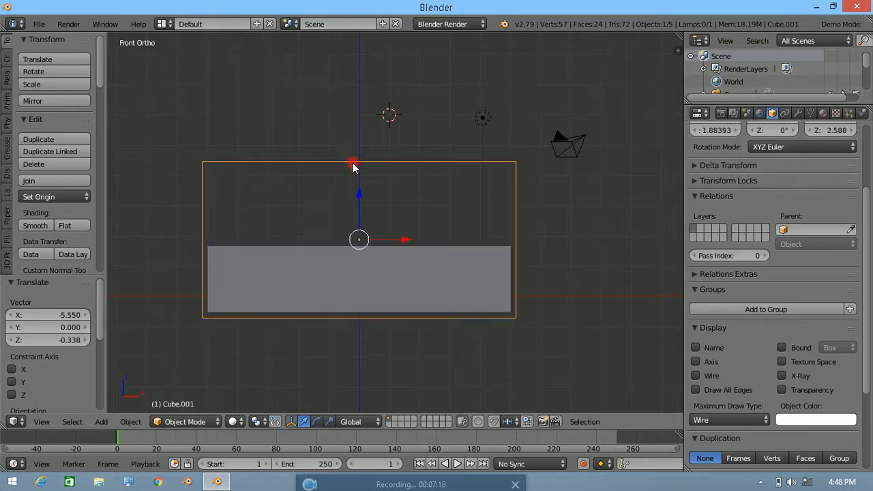
Enable fluid physics on the circle as type Inflow and set its X inflow velocity to 1.5.
right_click(232, 189)
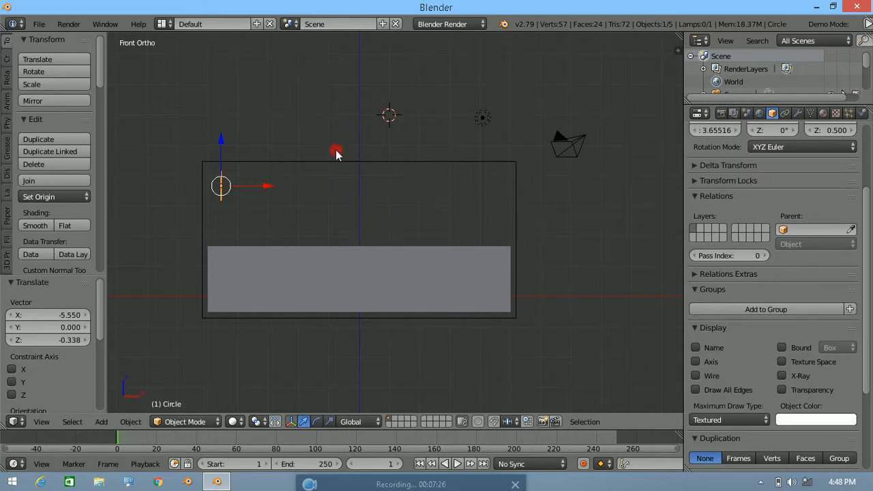
click(863, 113)
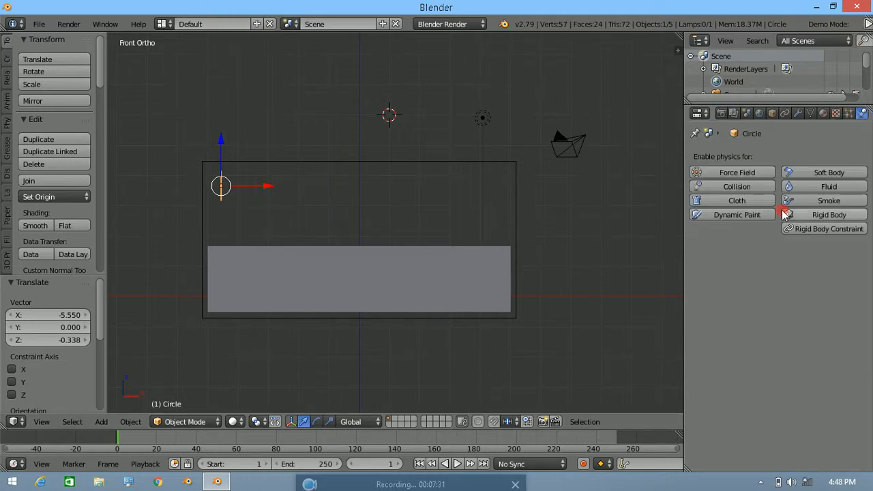
click(804, 185)
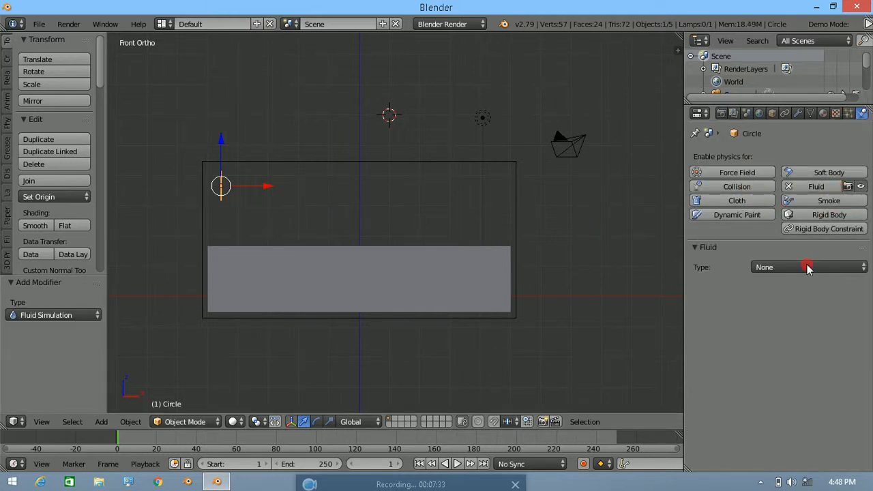
click(801, 268)
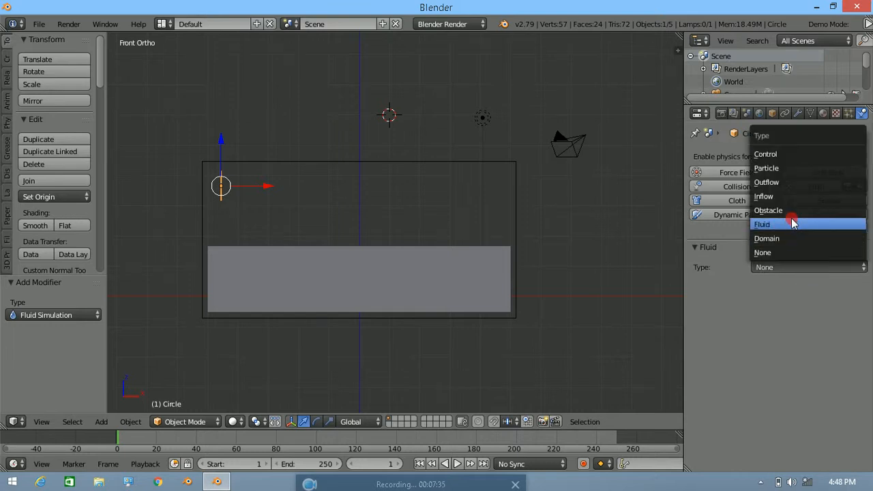
click(804, 201)
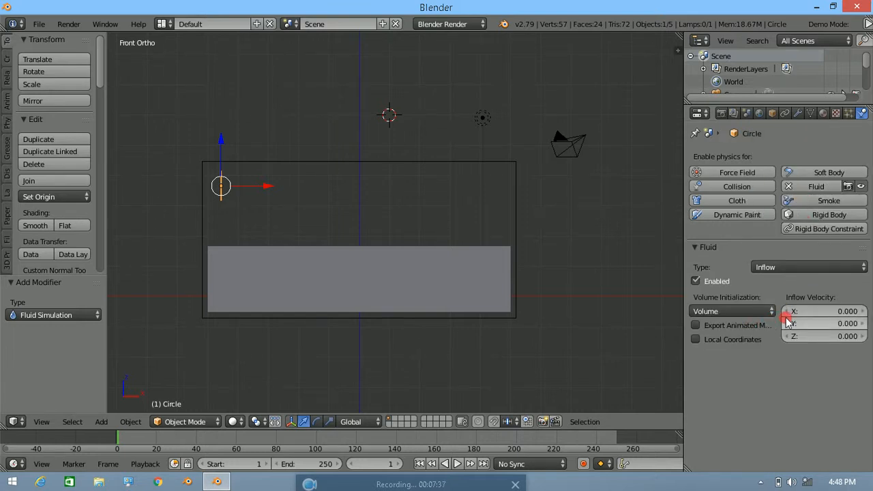
click(843, 311)
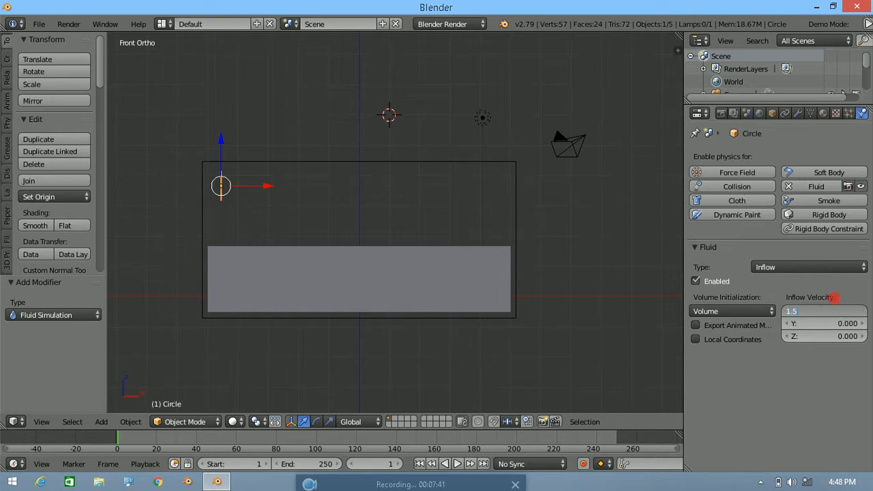
text(1.5)
key(Return)
Enable fluid physics on the enclosing wireframe cube and set its type to Domain.
right_click(310, 167)
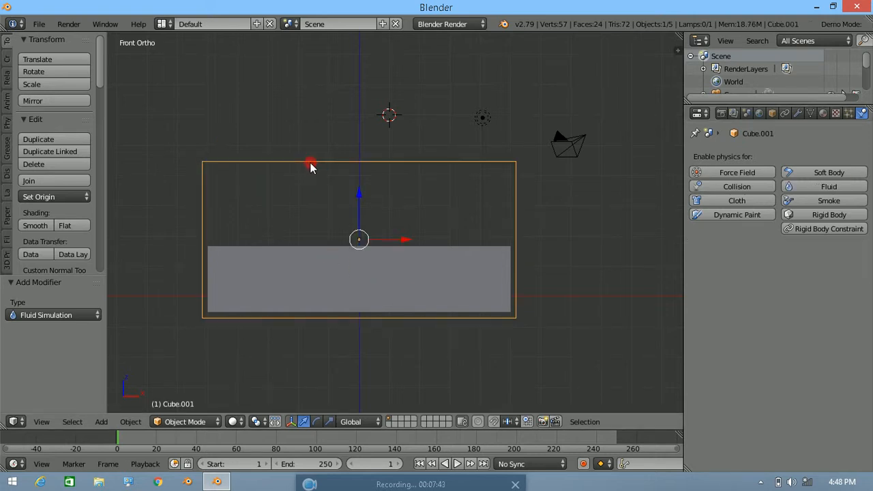
click(835, 187)
click(824, 267)
click(794, 242)
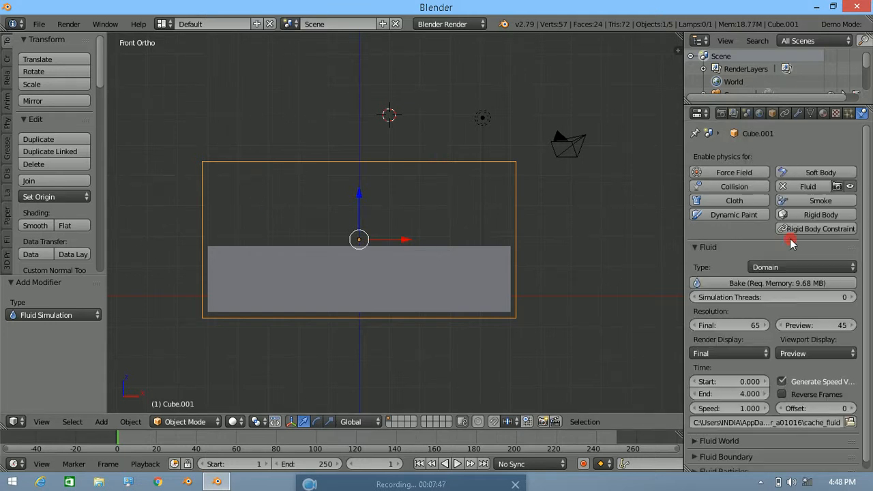
Enable fluid physics on the open-topped box as type Obstacle and set its partial slip amount to 0.05.
right_click(487, 281)
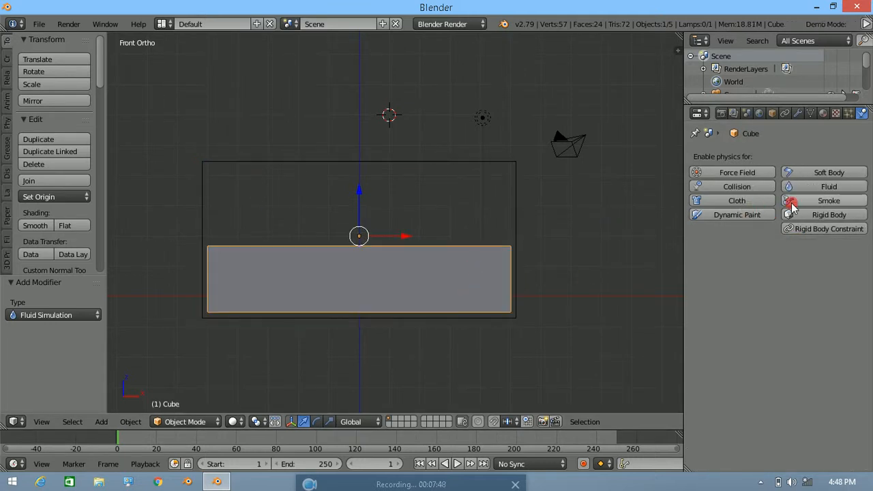
click(829, 186)
click(785, 267)
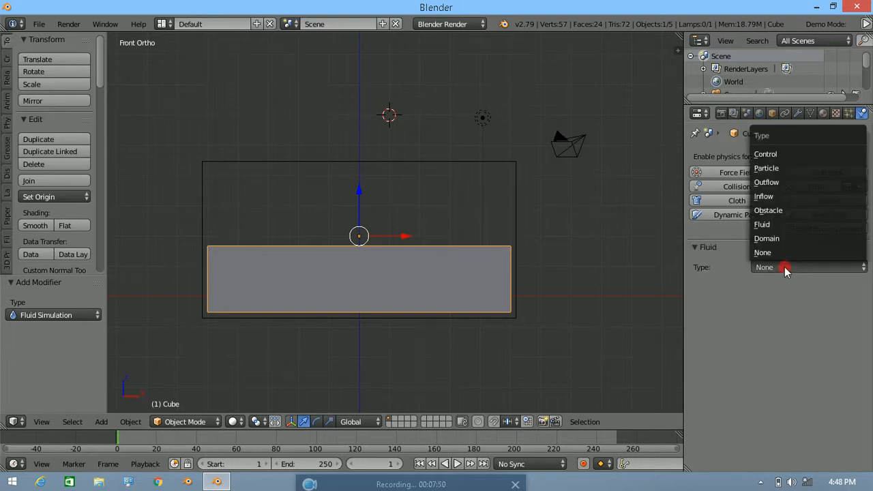
click(783, 212)
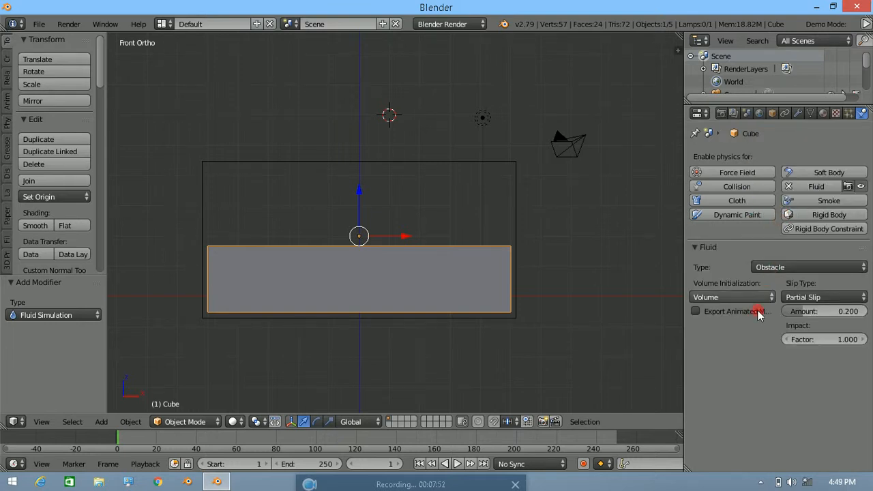
click(821, 305)
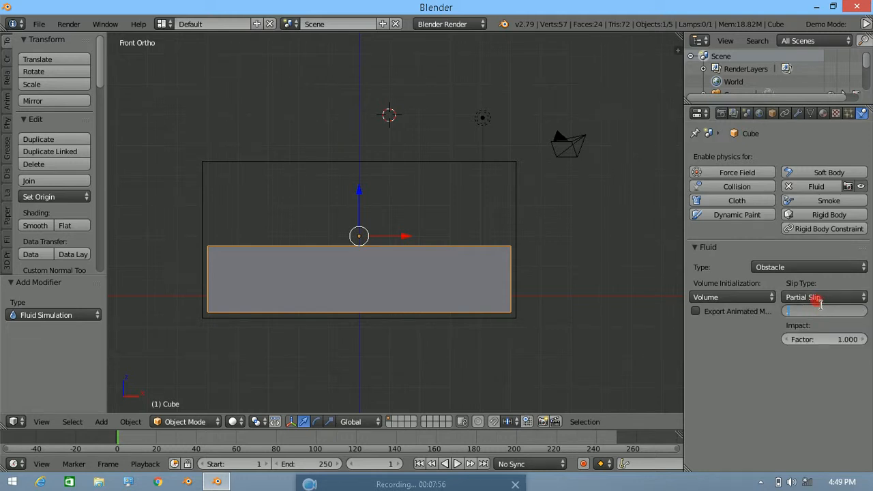
key(Return)
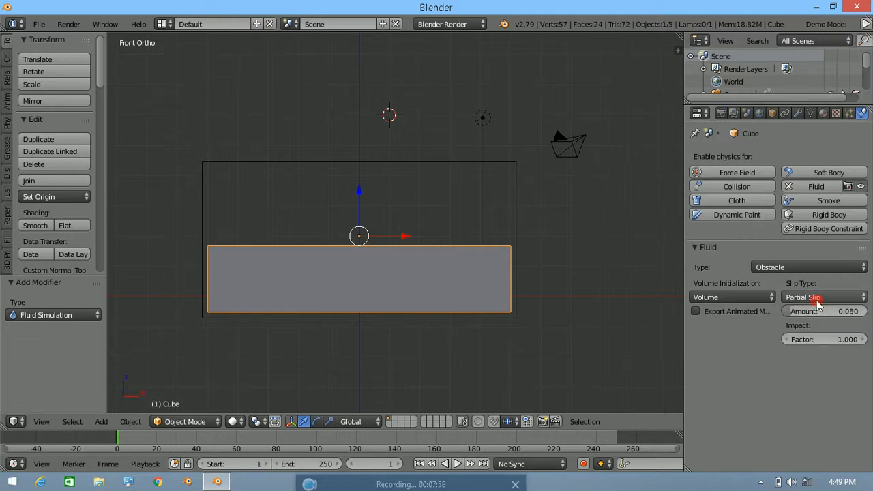
right_click(223, 172)
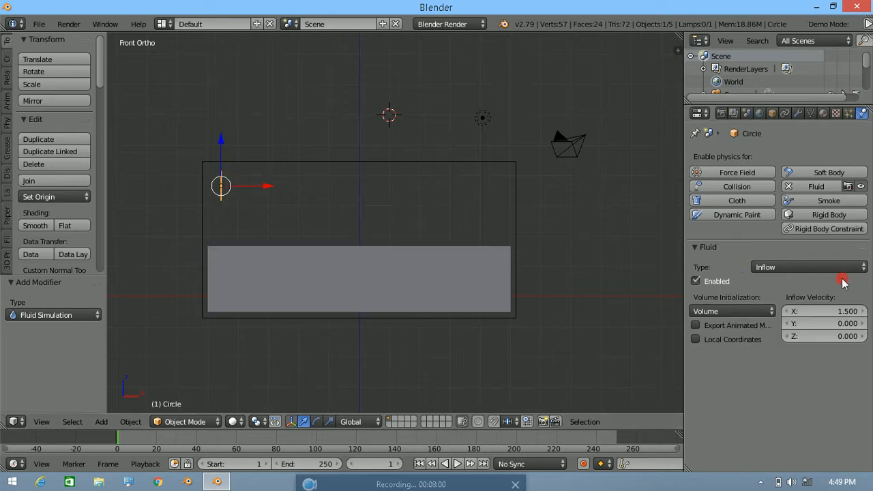
click(763, 327)
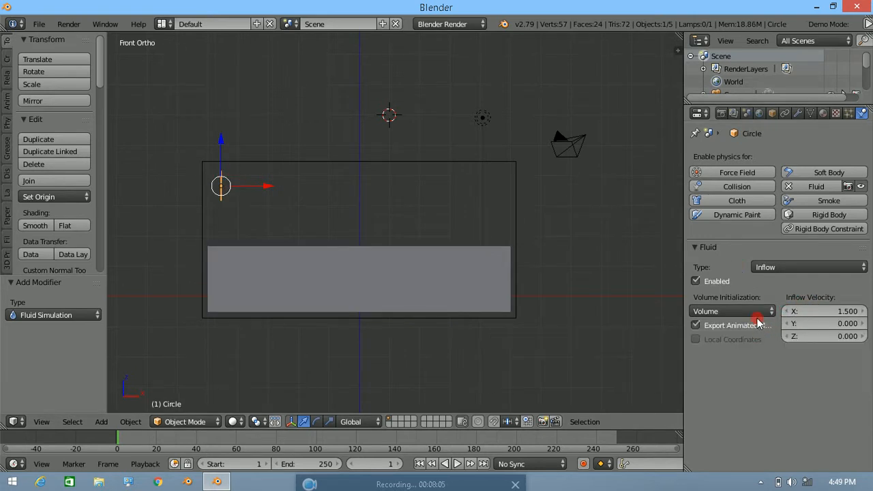
click(697, 326)
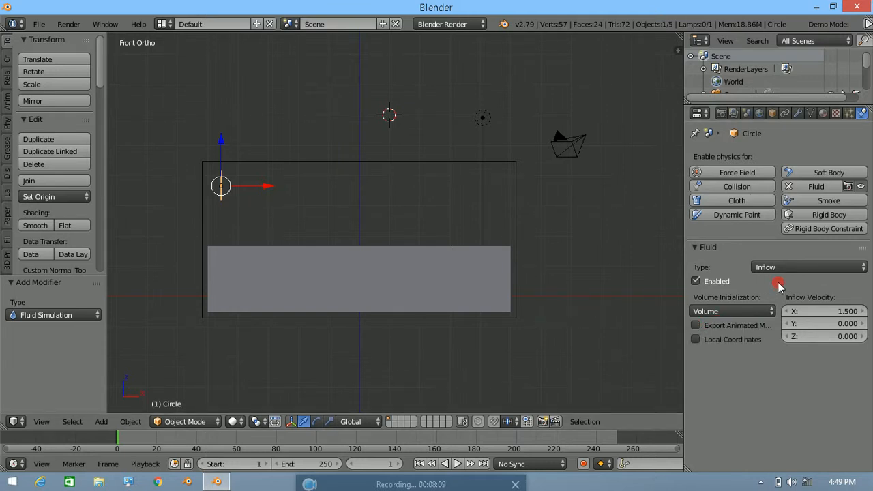
Set the domain cube's final and preview resolutions both to 80.
right_click(388, 168)
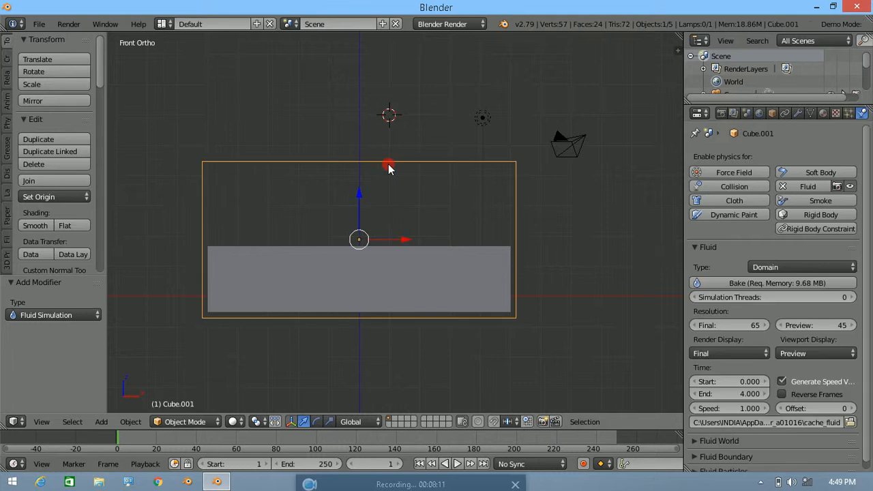
click(712, 326)
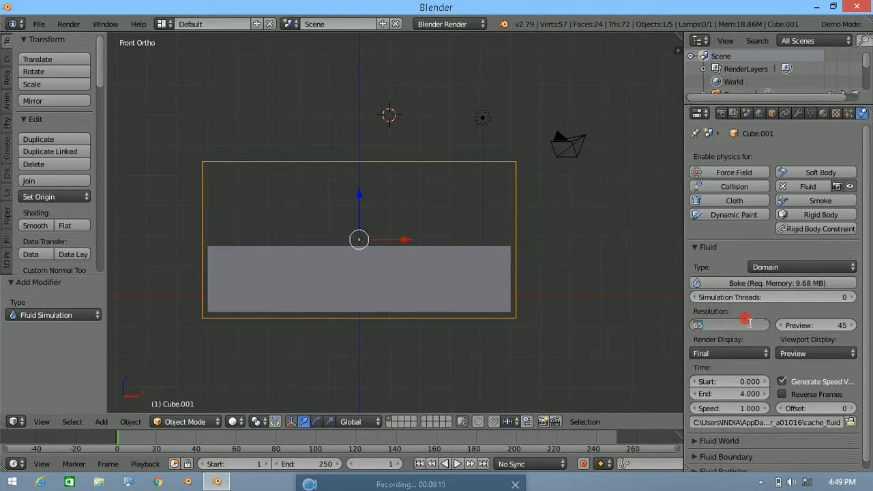
text(80)
key(Return)
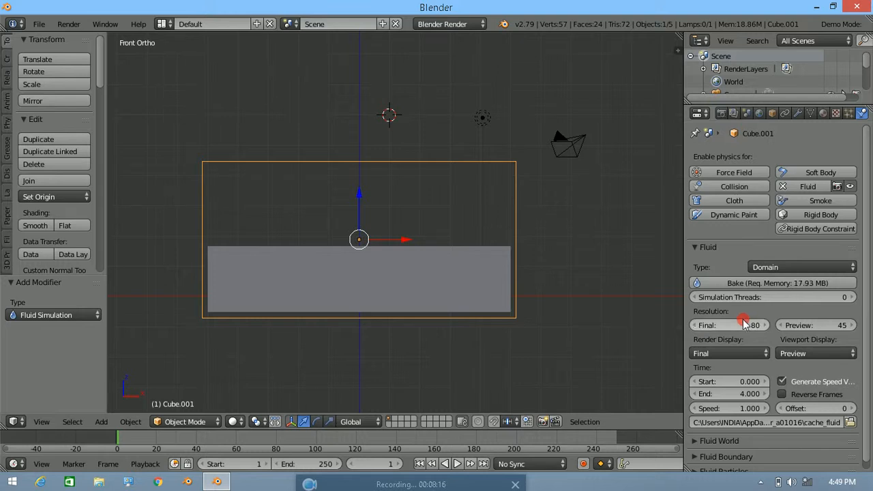
click(817, 325)
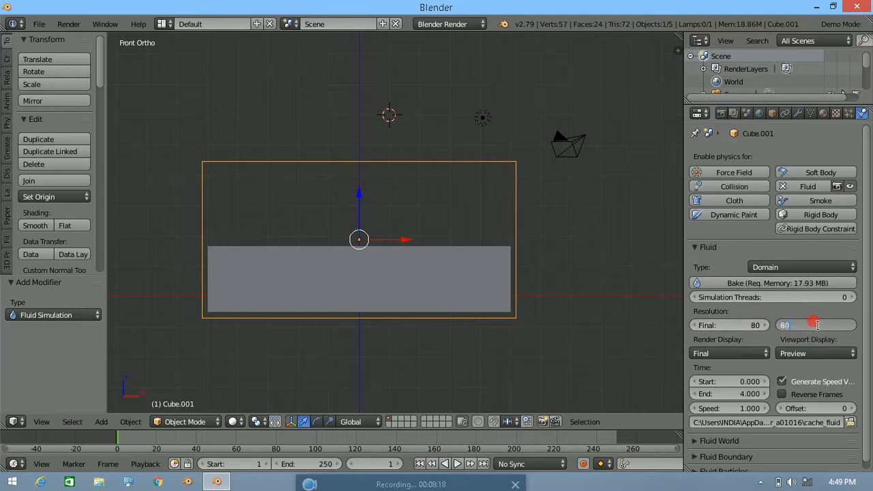
text(80)
key(Return)
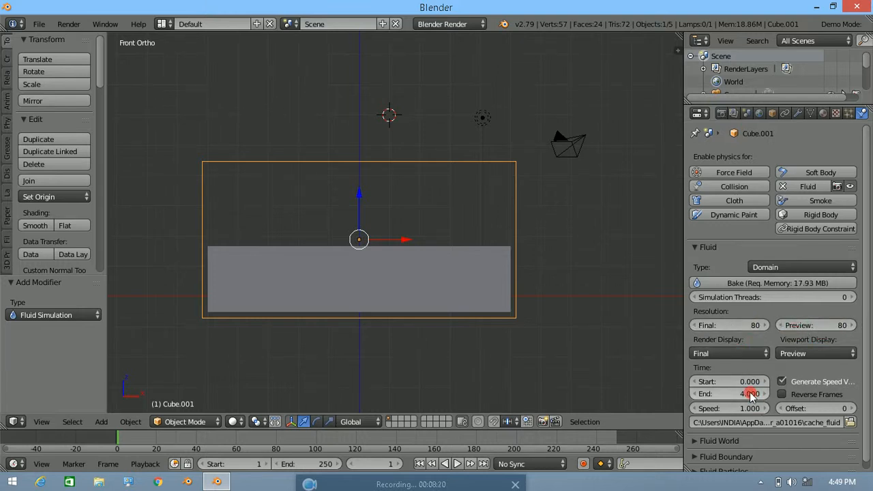
Apply the Water viscosity preset in the domain's Fluid World settings.
scroll(740, 416, down, 1)
click(737, 434)
scroll(748, 436, down, 4)
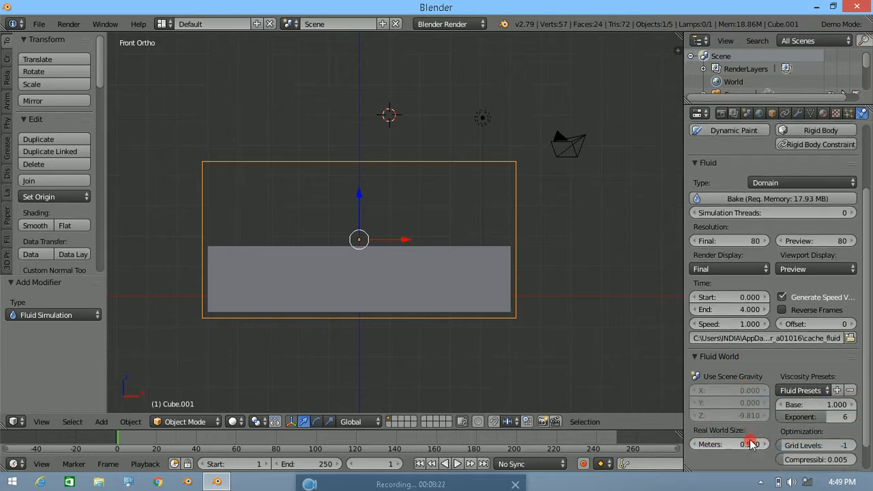
click(800, 361)
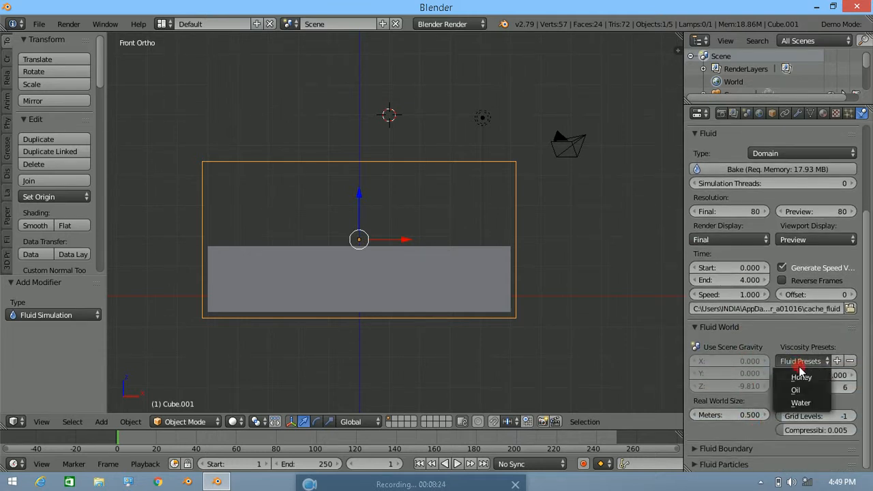
click(808, 401)
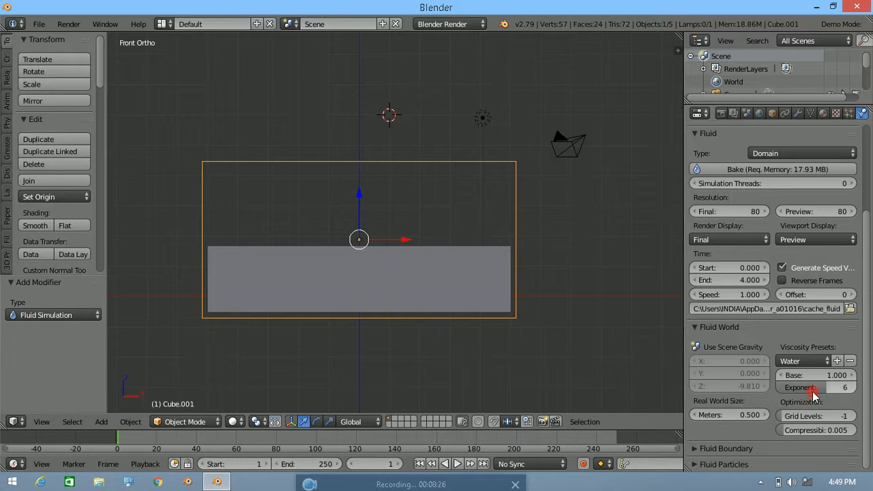
In the domain's Fluid Boundary settings, set the partial slip amount to 0.05 and disable Remove air bubbles.
click(741, 449)
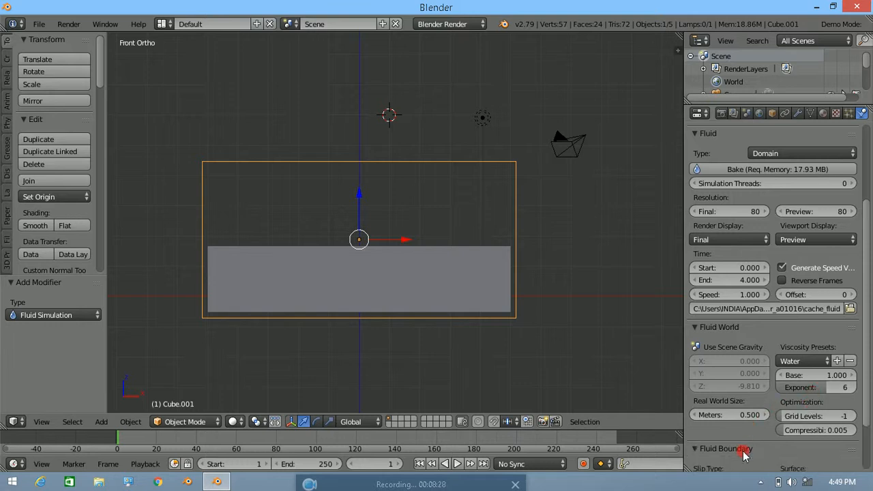
scroll(745, 459, down, 3)
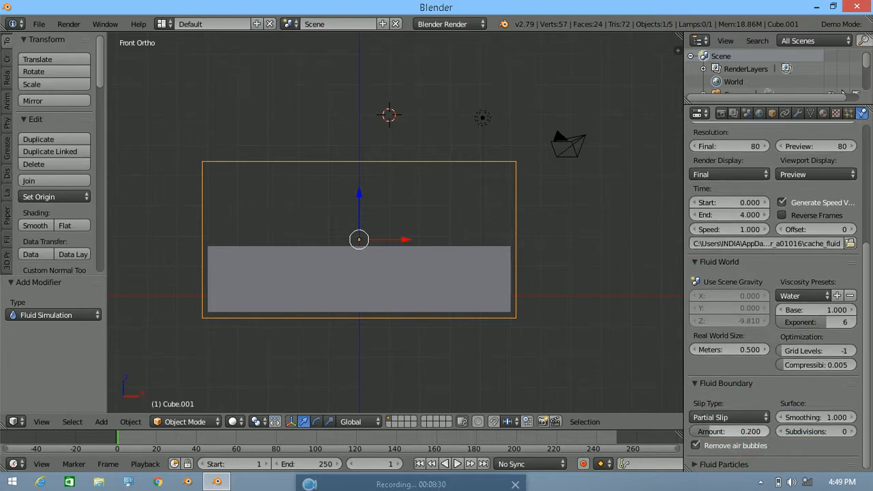
click(763, 432)
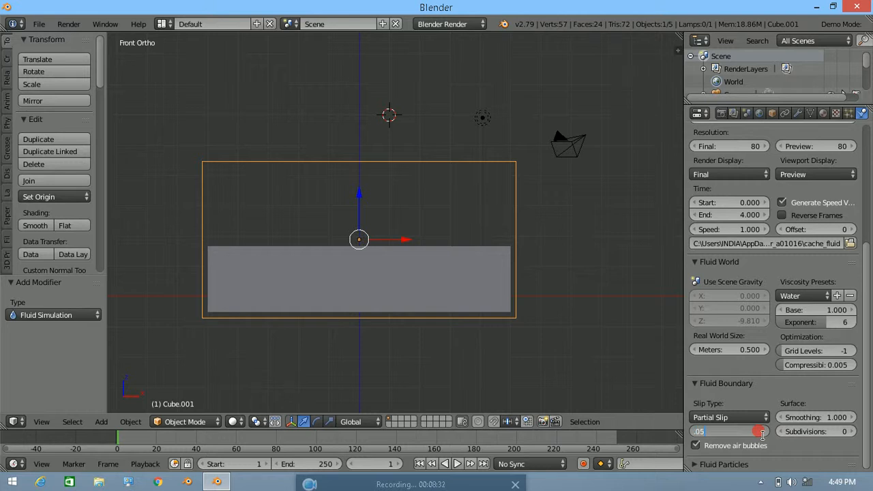
key(Return)
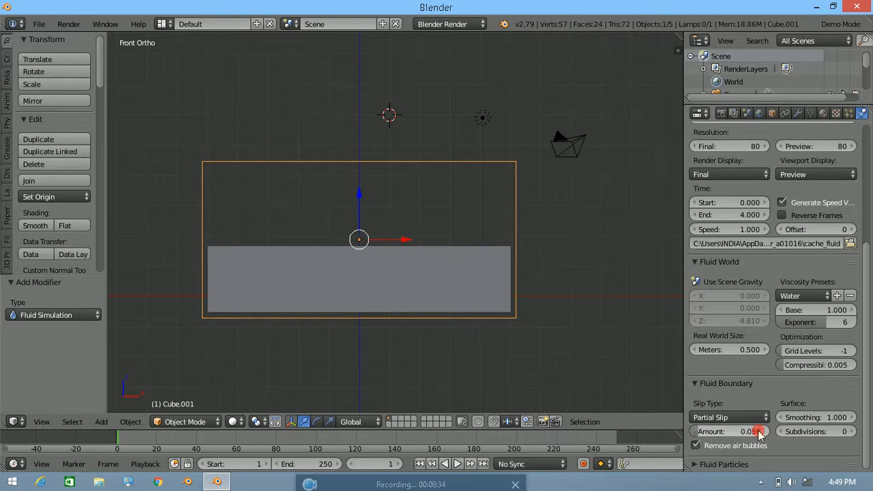
click(711, 449)
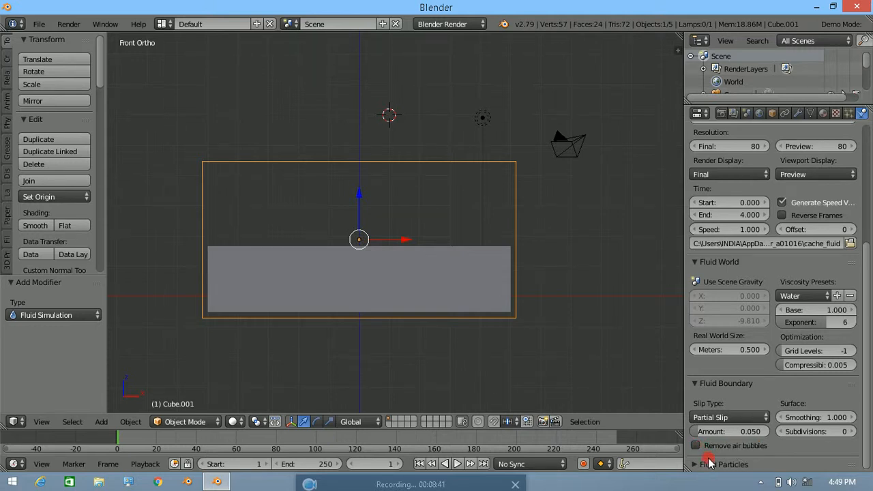
Reveal the domain's Fluid Particles settings and bake the fluid simulation.
click(710, 464)
scroll(710, 464, down, 1)
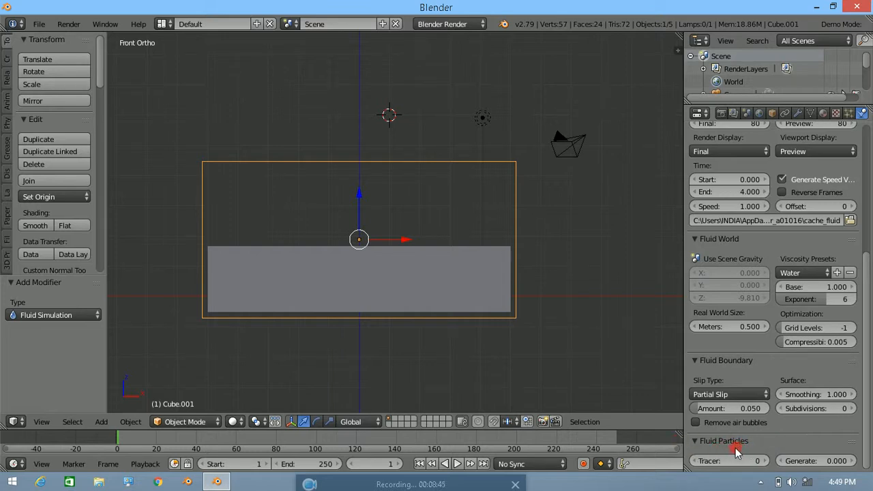
scroll(717, 405, up, 8)
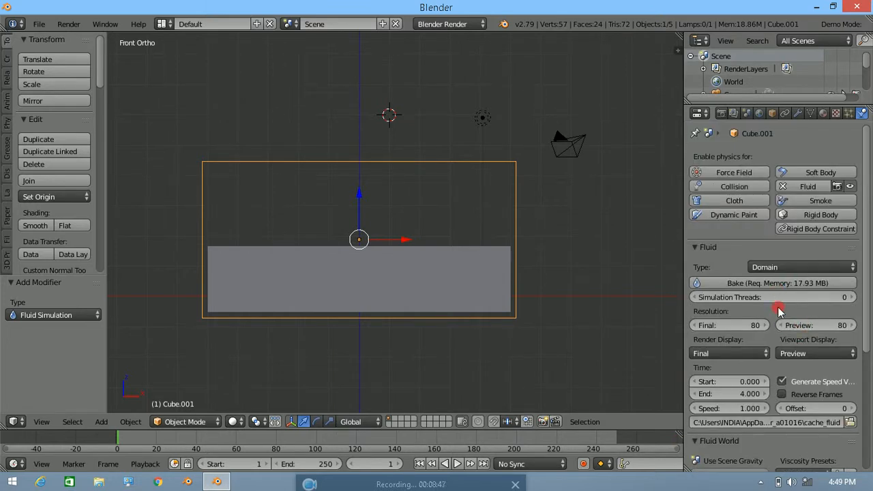
click(768, 287)
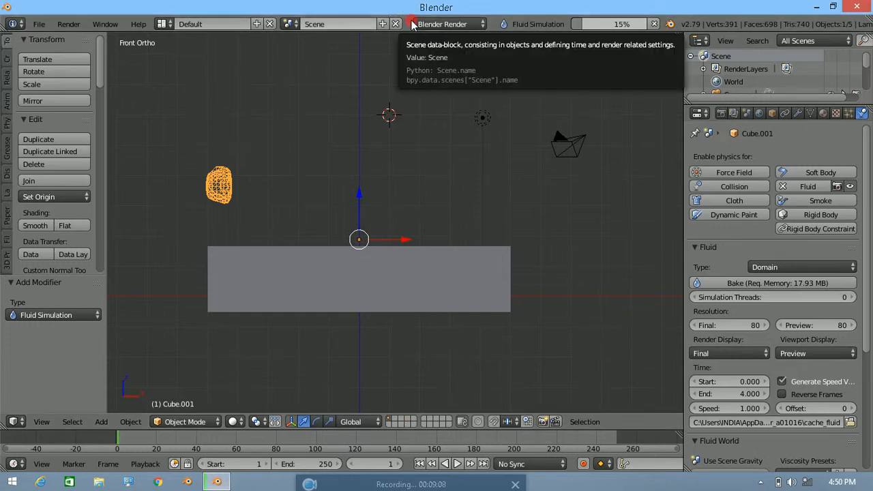
click(760, 482)
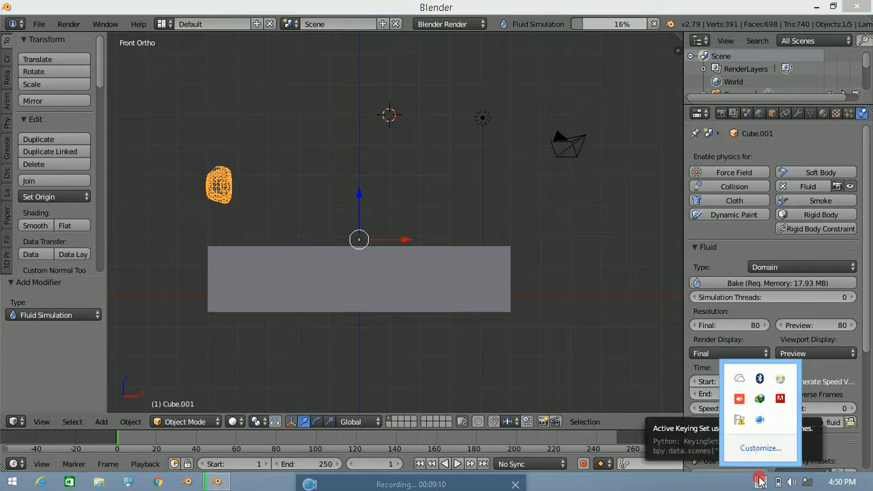
right_click(760, 421)
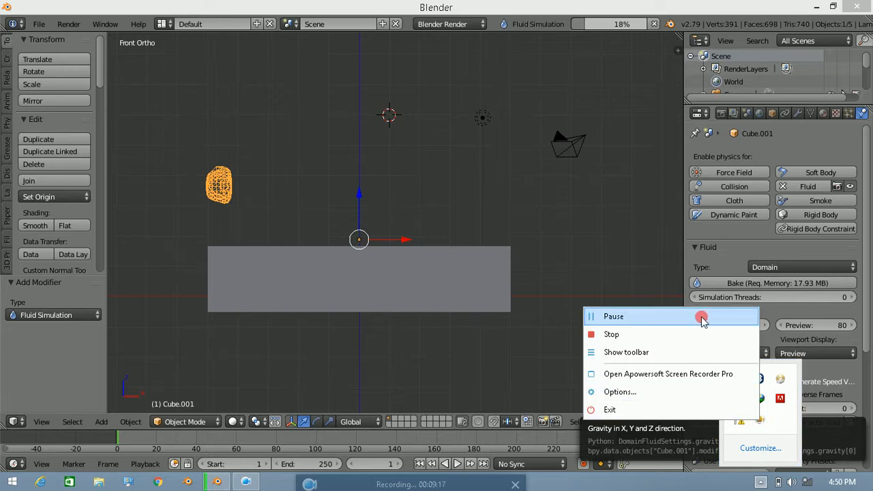
click(702, 316)
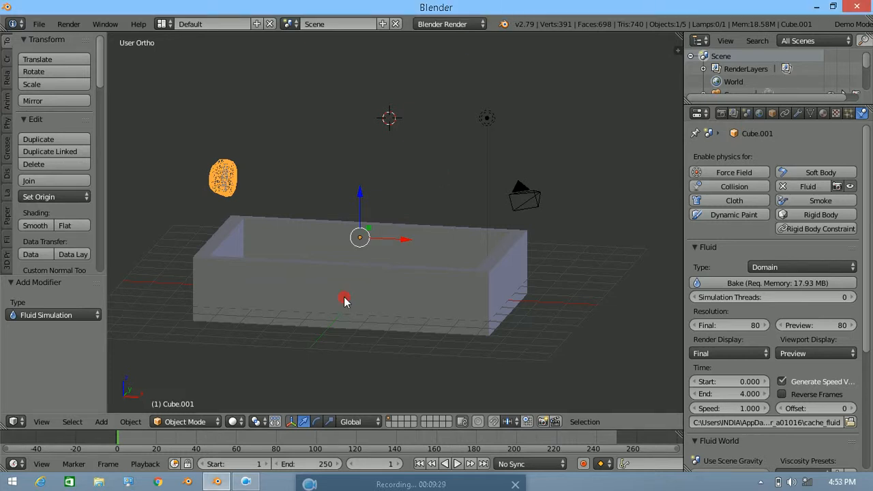
Play back the baked fluid animation, viewing the box from several angles, then stop it and return to the first frame.
key(alt+a)
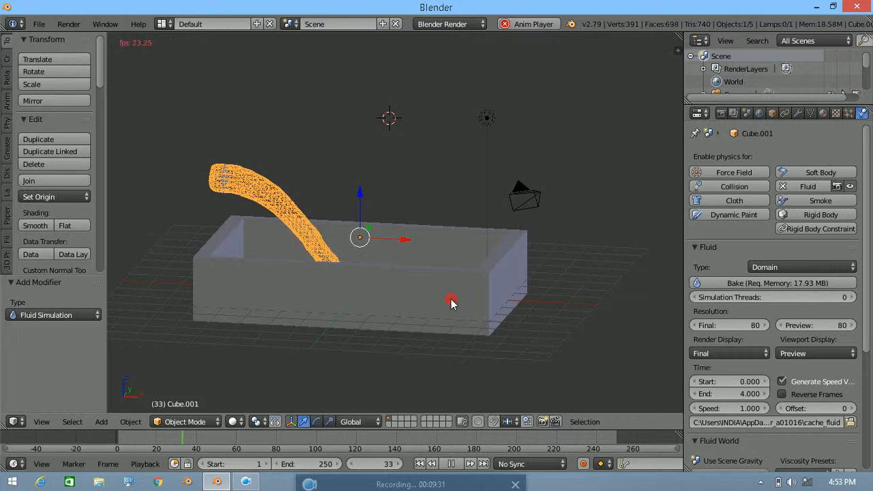
middle_drag(396, 273, 405, 305)
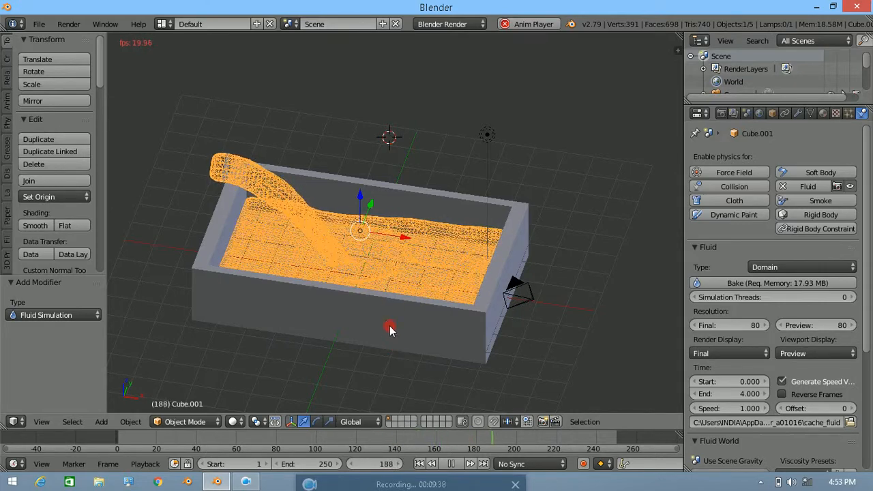
middle_drag(391, 348, 386, 322)
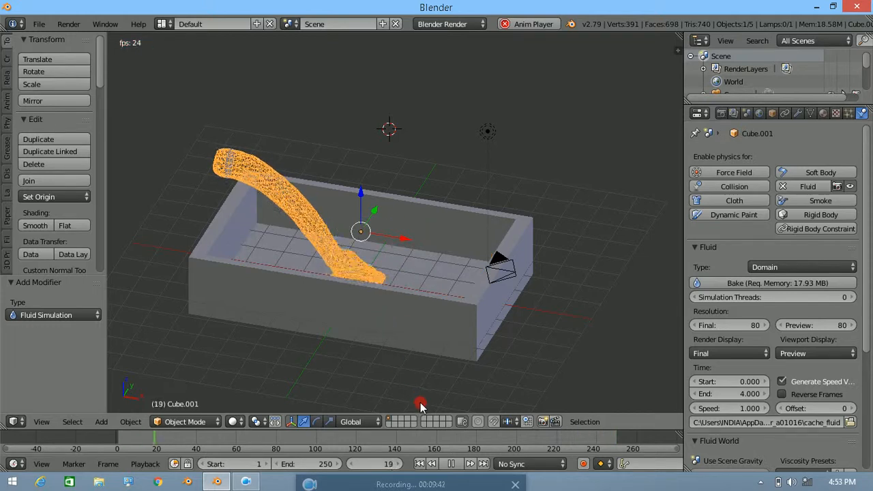
key(alt+a)
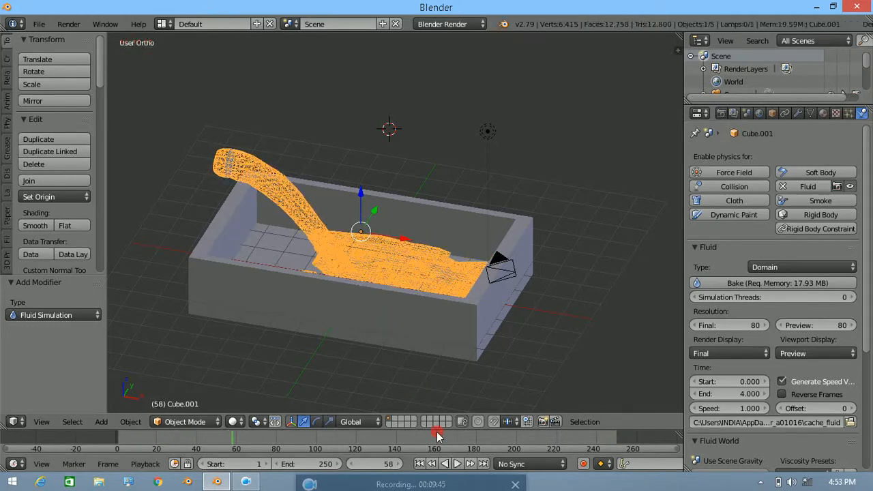
click(419, 465)
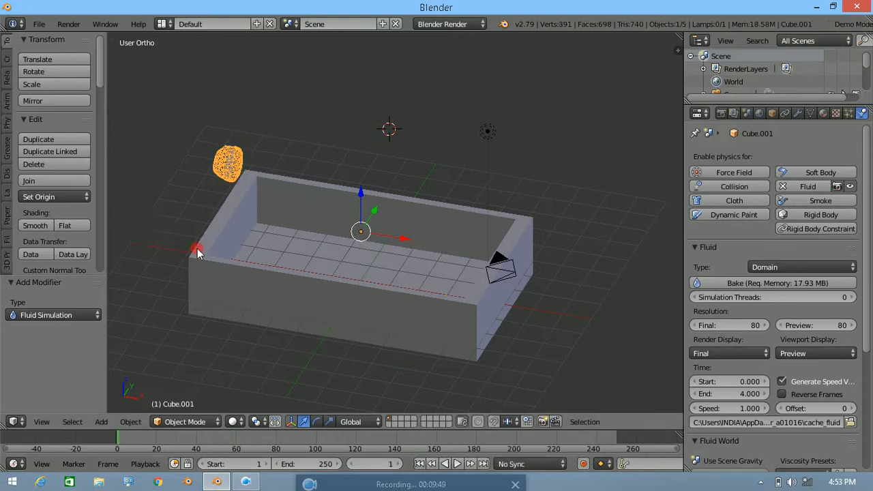
Select the fluid domain object above the box and switch the render engine to Cycles Render.
middle_drag(197, 250, 206, 230)
right_click(282, 235)
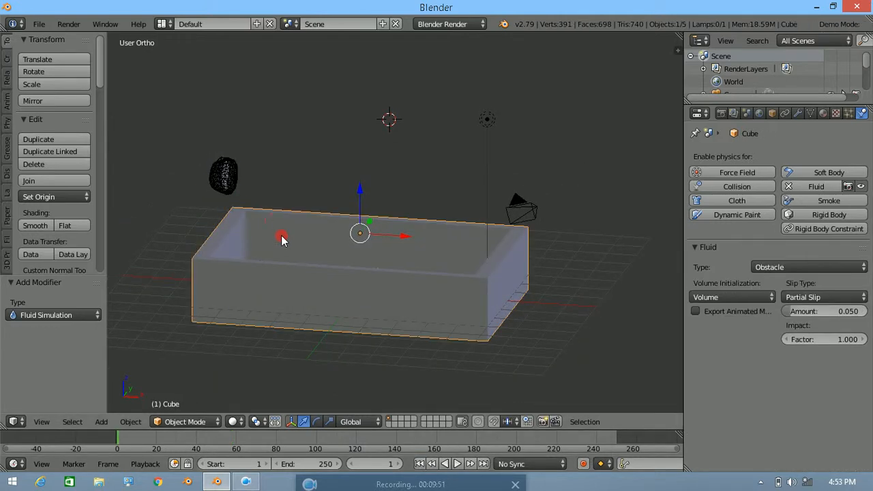
right_click(230, 179)
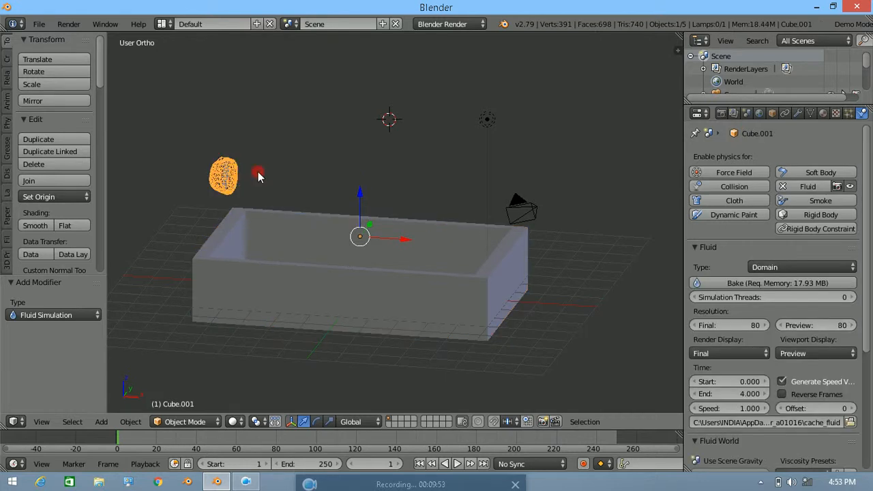
click(452, 26)
click(452, 67)
Create a new material on the fluid domain and set its surface shader to Glass BSDF.
click(825, 115)
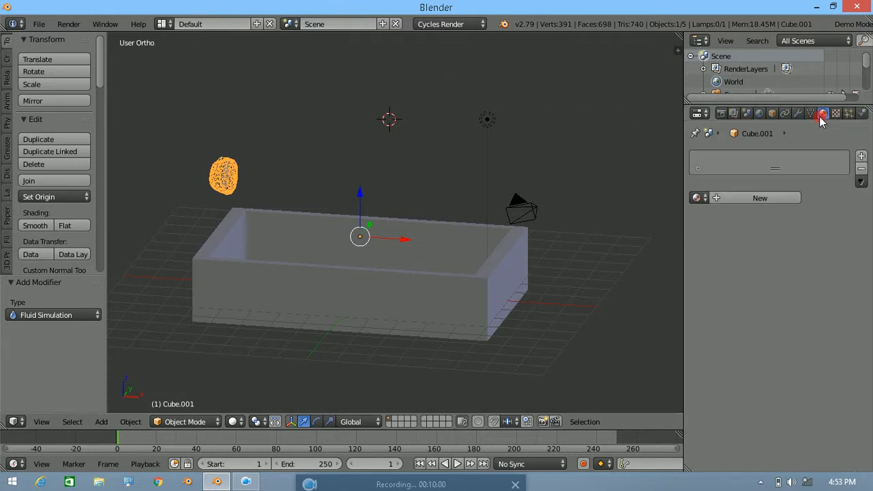
click(755, 203)
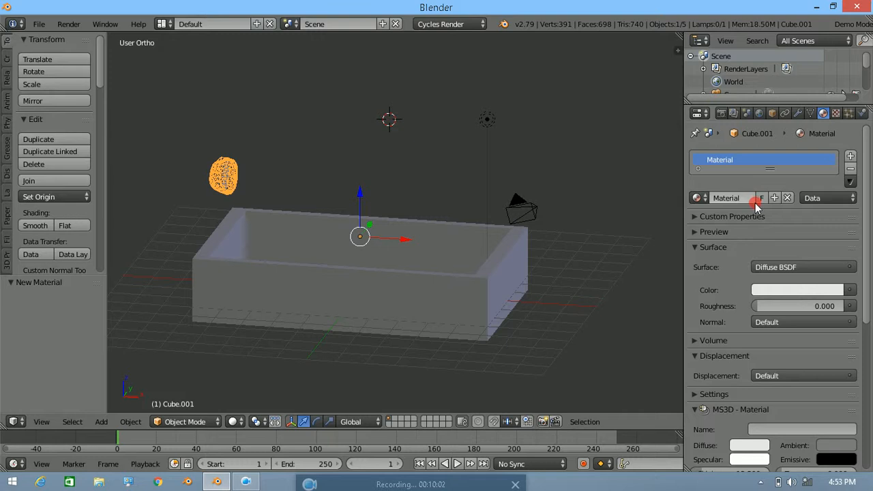
click(805, 272)
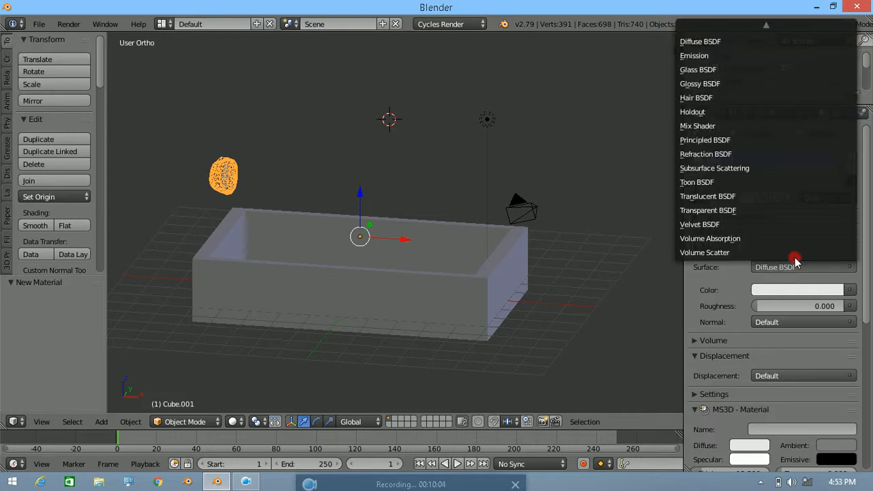
click(744, 70)
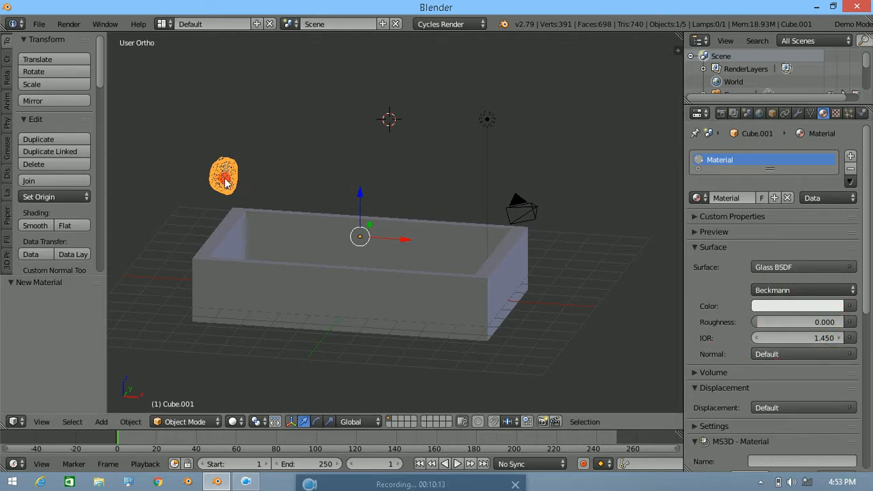
Give the open-topped box a new material with a Glossy BSDF surface and a roughness of 0.1.
right_click(423, 237)
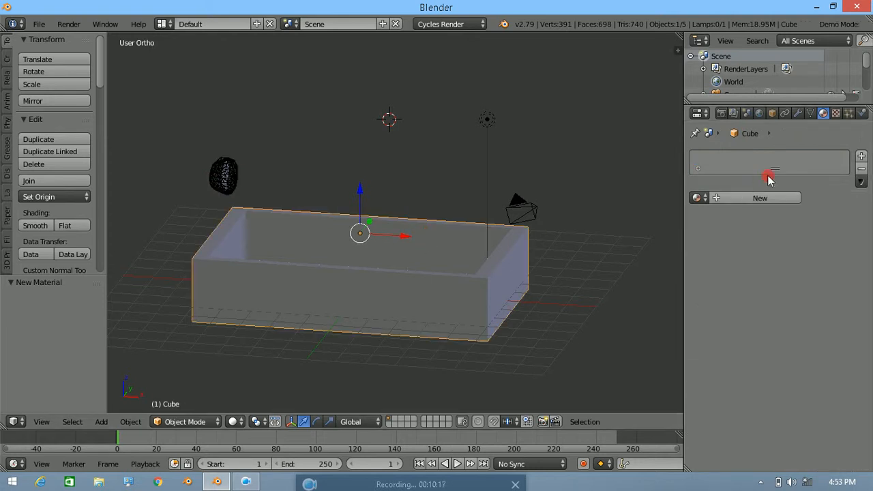
click(763, 198)
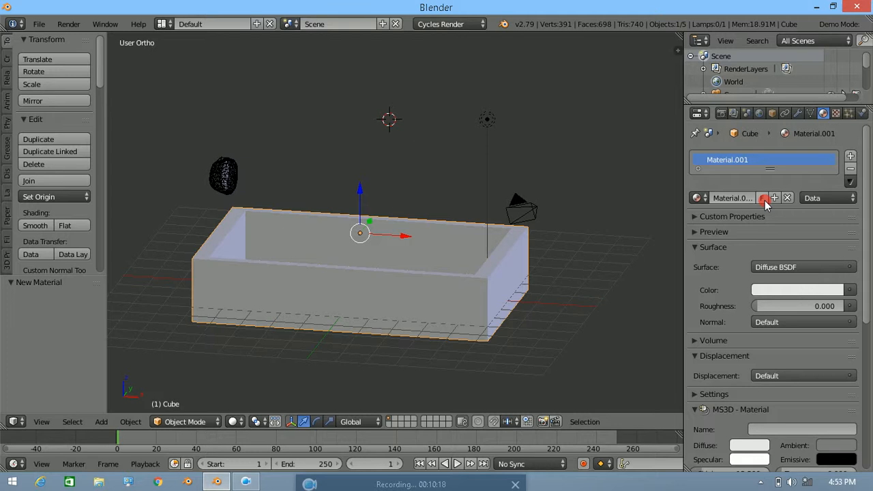
click(781, 267)
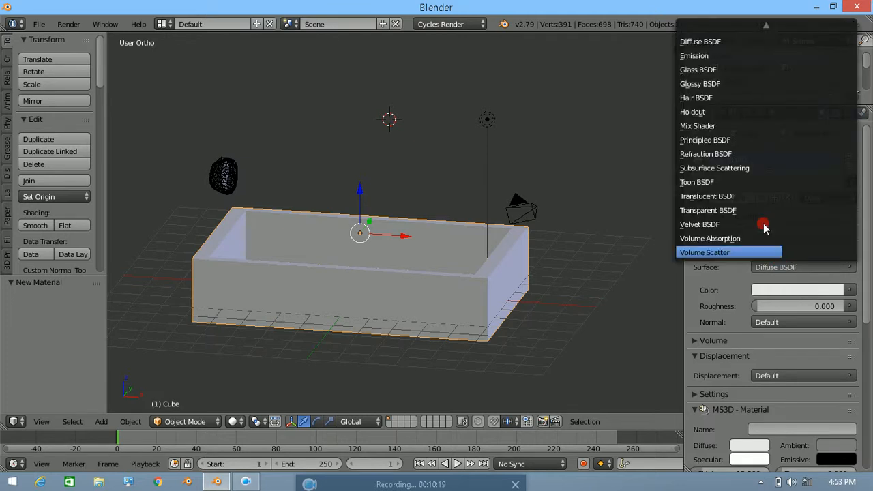
click(707, 84)
click(819, 321)
text(0.0)
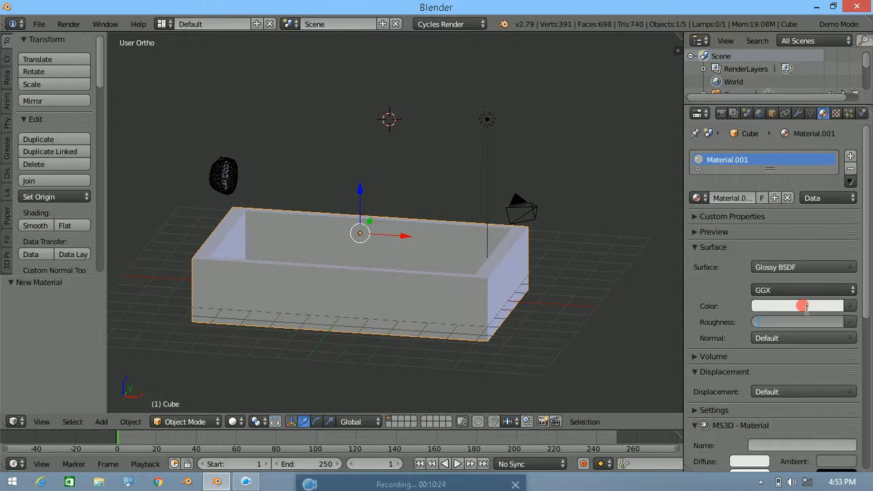
key(Return)
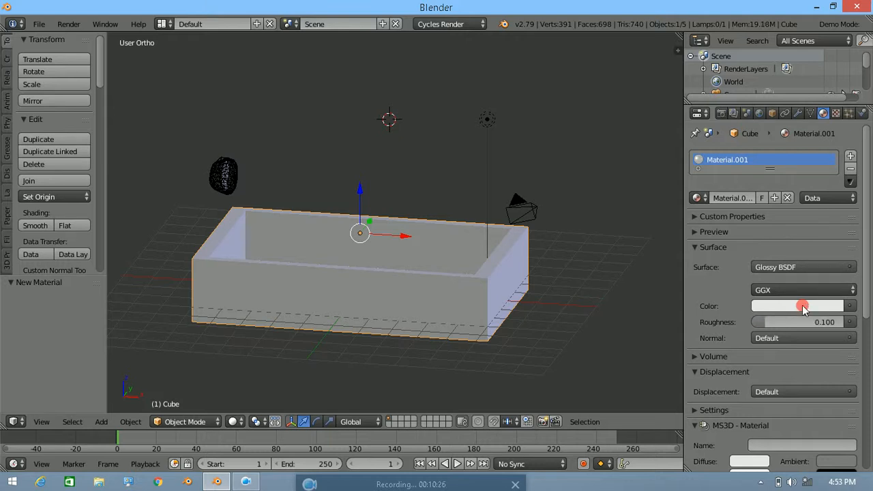
Set the box material's color to green, about R 0.297, G 0.8, B 0.074.
click(795, 307)
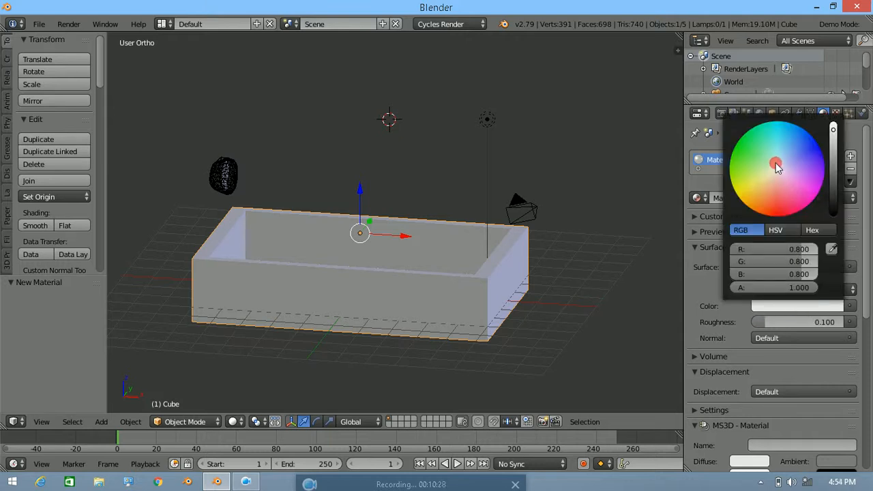
mouse_move(776, 170)
mouse_down()
mouse_move(748, 158)
mouse_move(745, 167)
mouse_up()
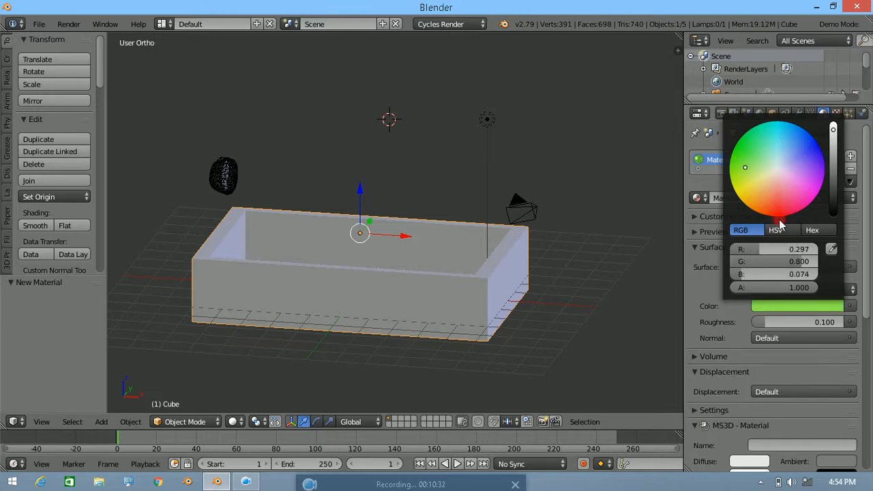
click(813, 232)
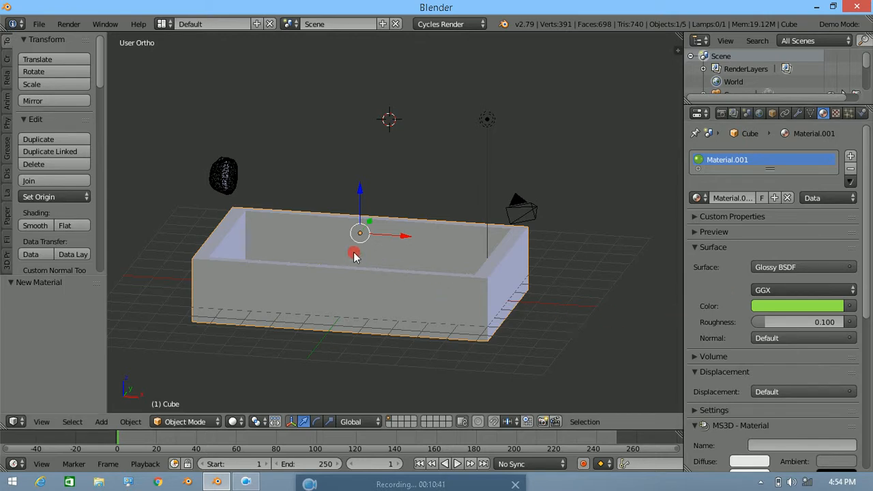
Select the inflow circle inside the fluid domain and exclude it from rendering.
middle_drag(355, 255, 347, 259)
right_click(227, 171)
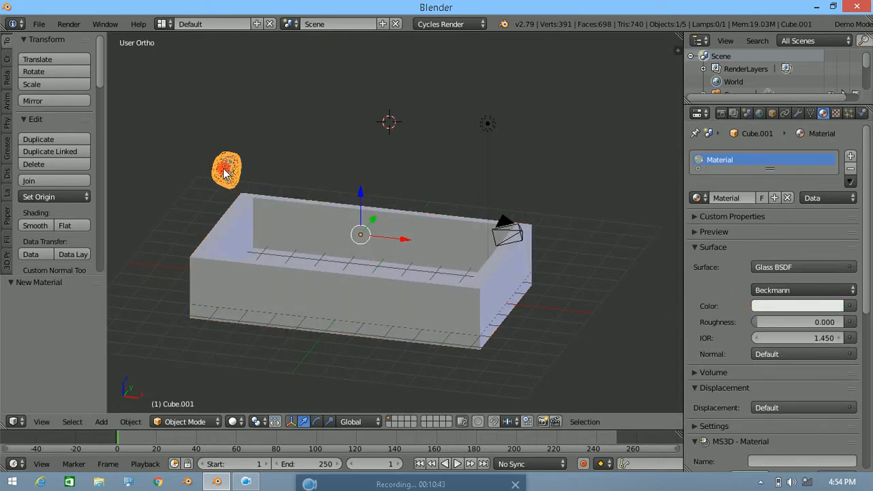
middle_drag(226, 171, 232, 185)
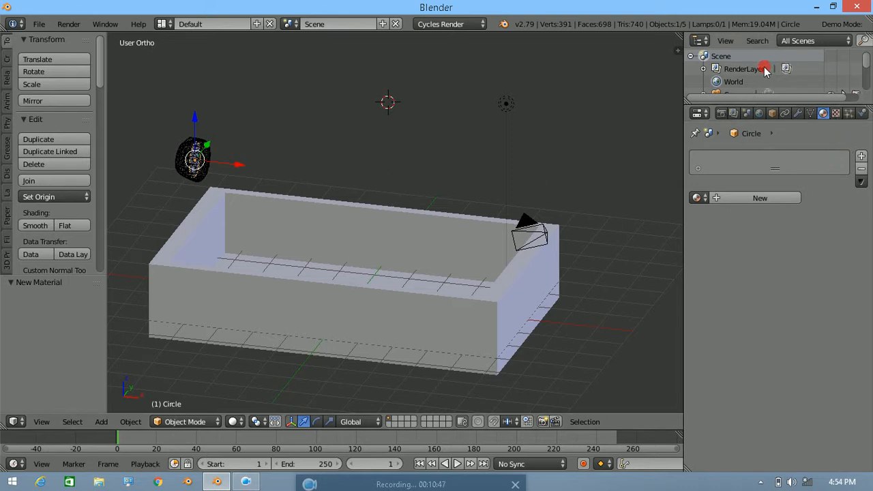
scroll(765, 71, down, 3)
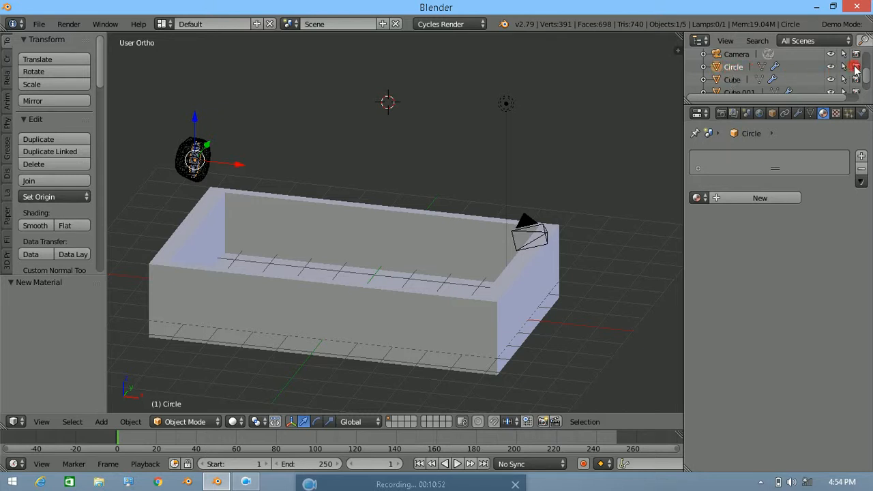
click(855, 67)
Preview the box and fluid in Rendered viewport shading, then return to Solid shading.
key(z)
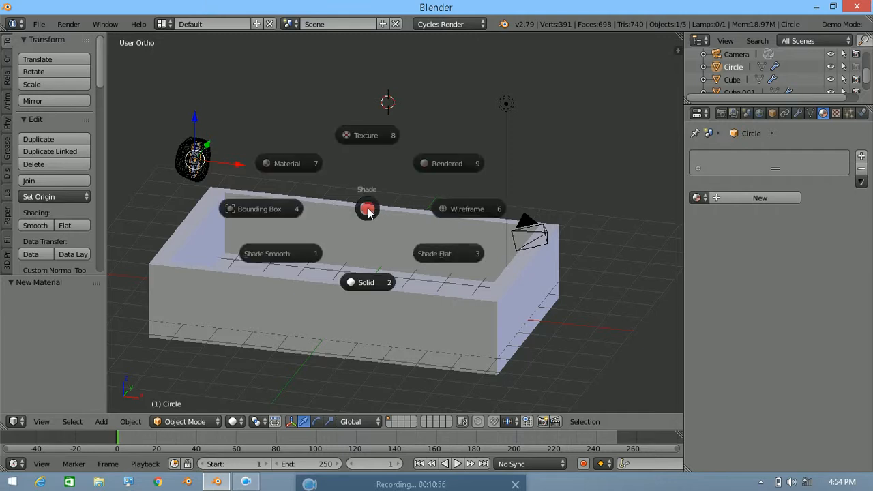
click(449, 167)
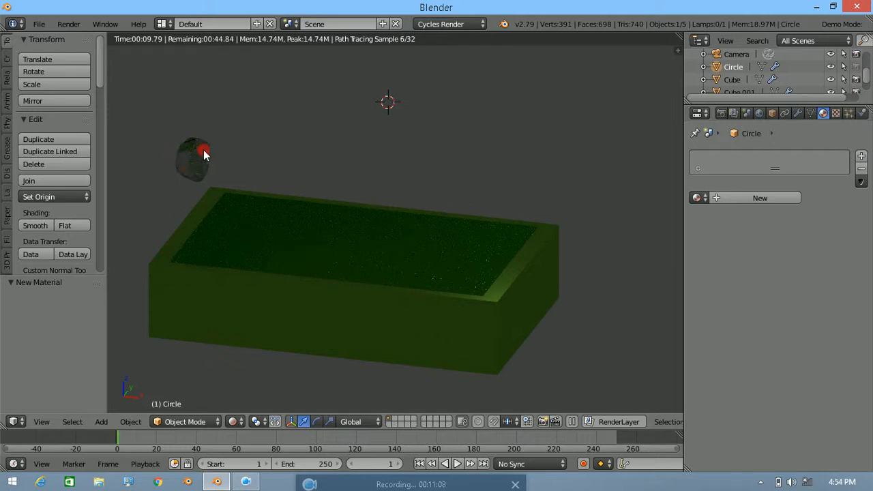
key(z)
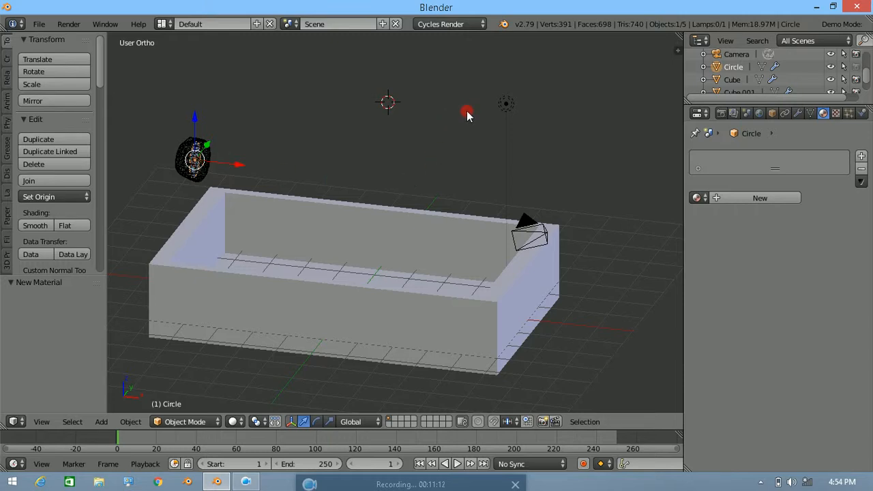
Enable nodes on the point lamp and set its size to 3 and its emission strength to 500.
right_click(508, 109)
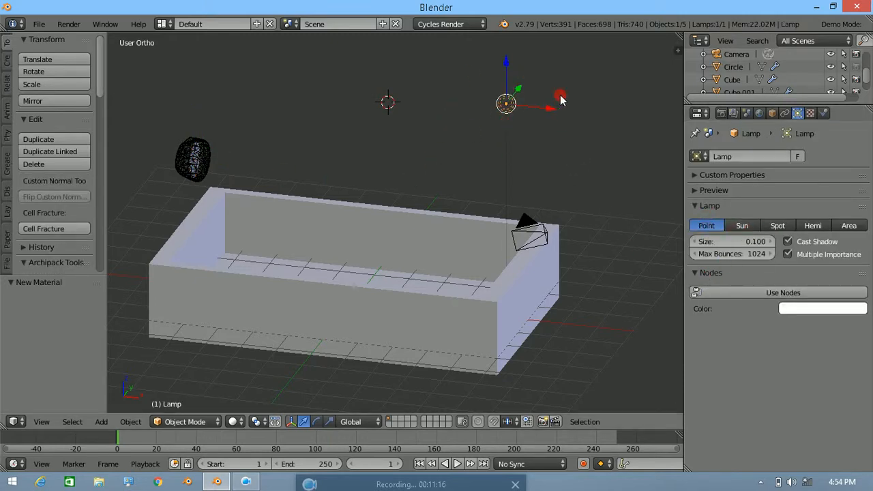
click(743, 293)
click(740, 244)
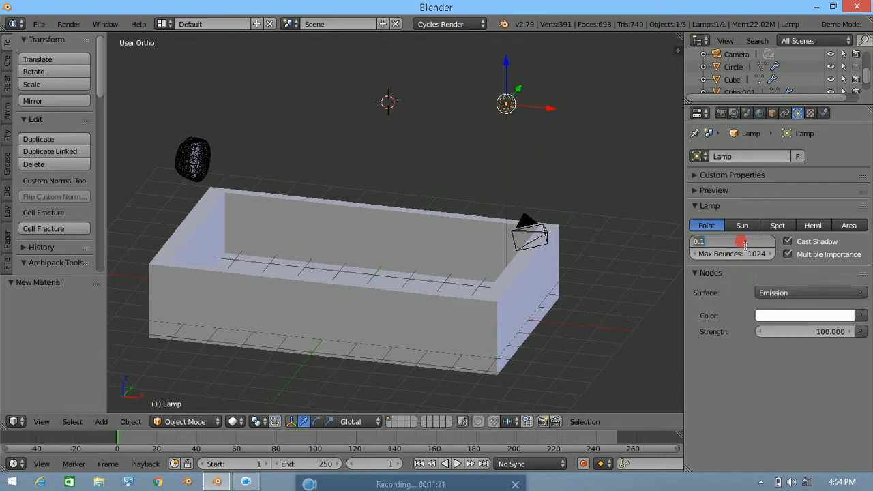
key(Return)
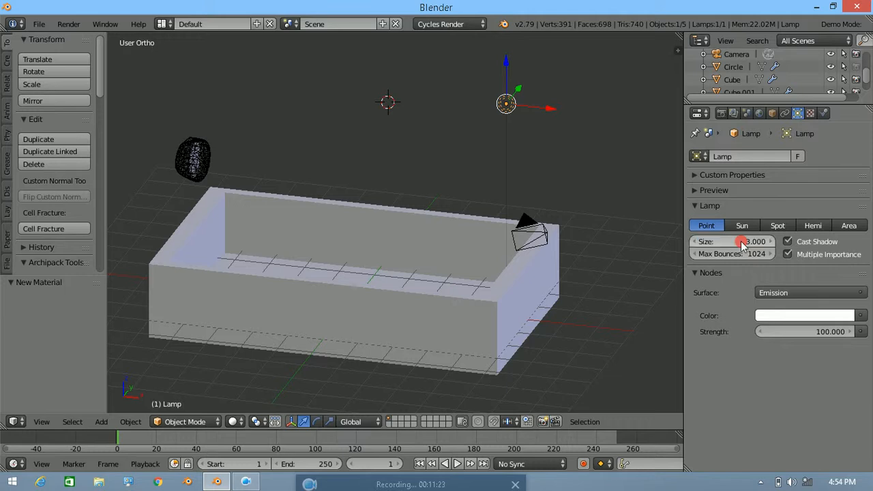
click(795, 332)
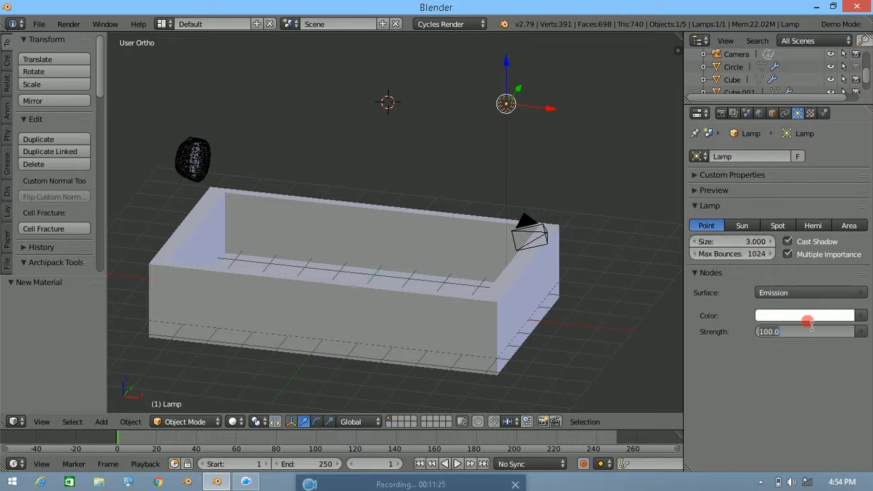
text(500)
key(Return)
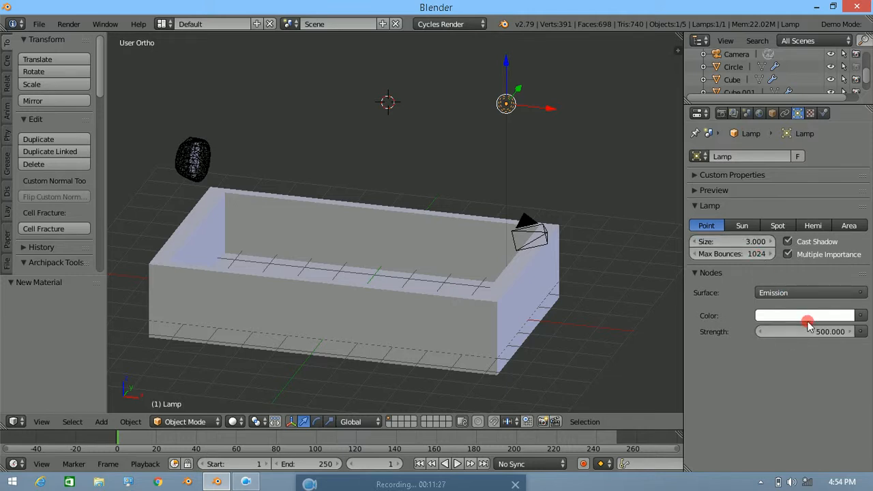
In front view, add a plane and move it about 1.04 units along negative X and 6.81 down, just beneath the box.
key(KP_1)
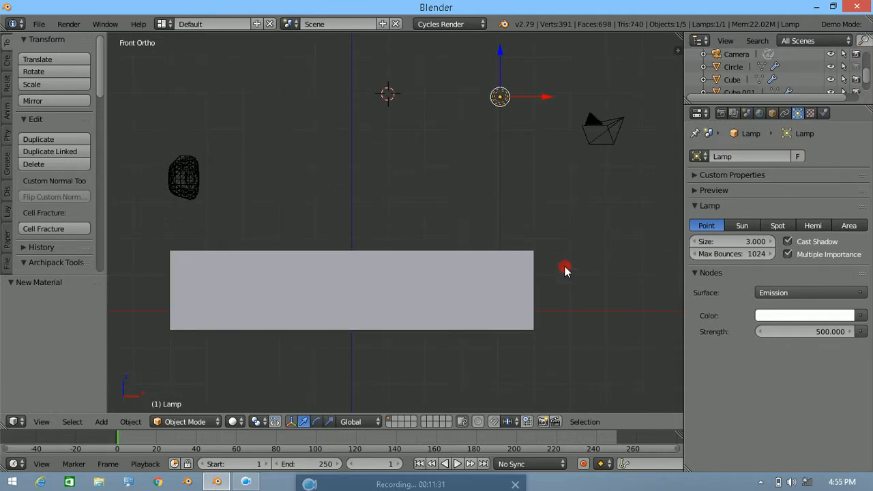
scroll(456, 273, down, 2)
key(shift+a)
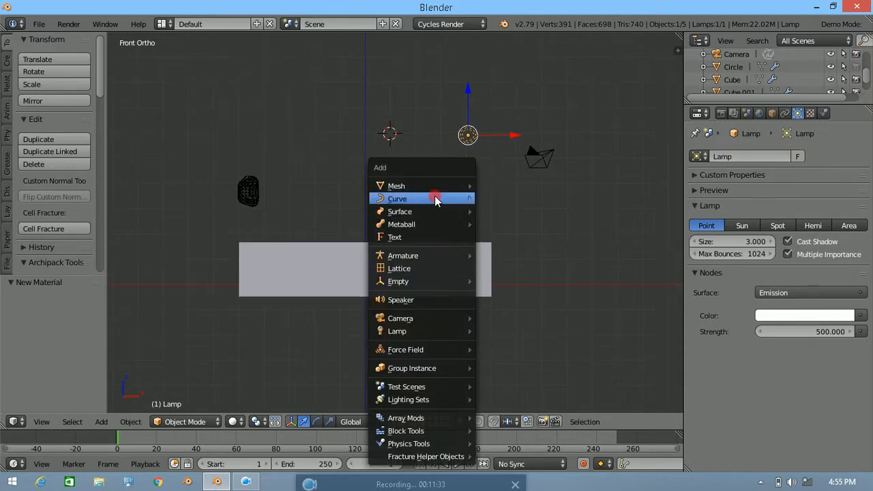
mouse_move(444, 187)
click(503, 186)
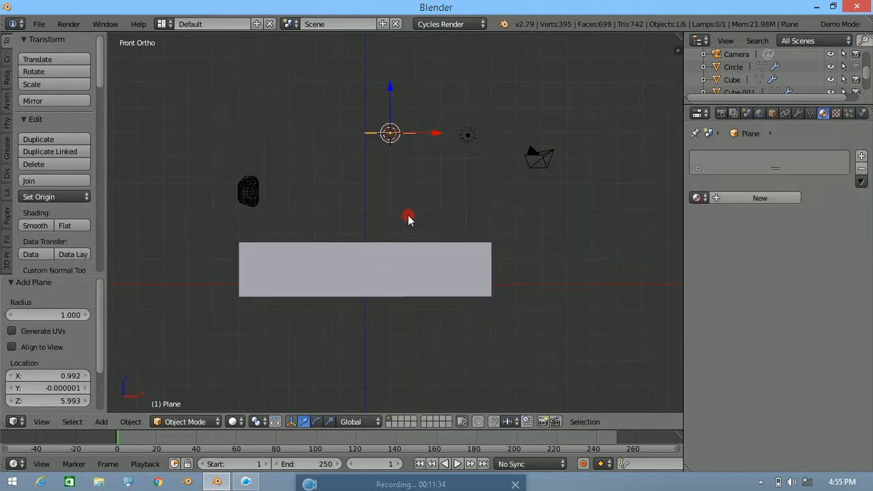
key(g)
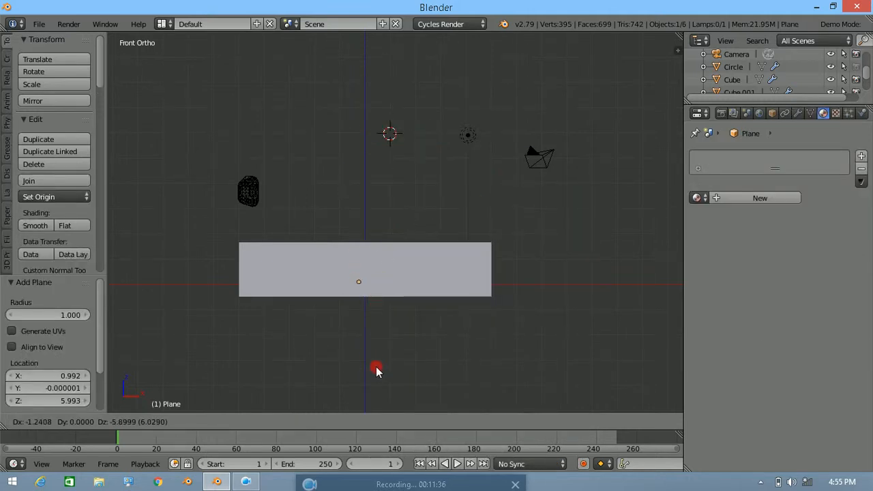
click(381, 391)
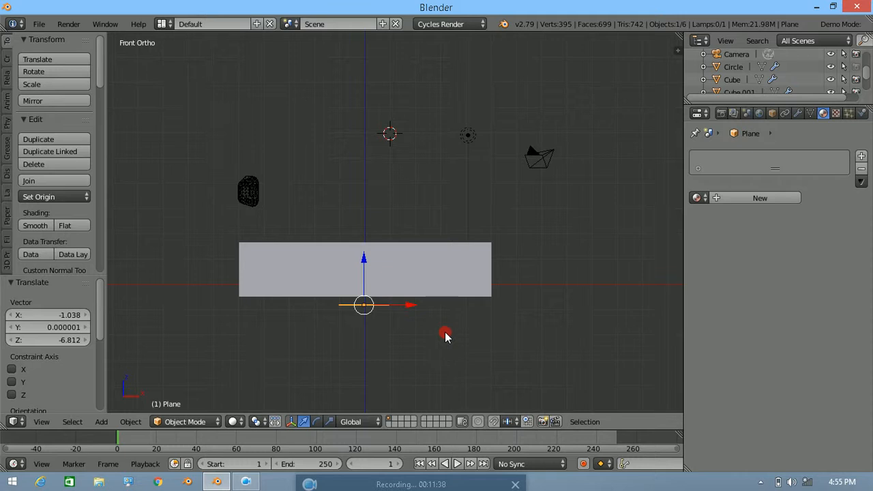
Snap the 3D cursor to the scene center and scale the plane by 10 as a ground surface.
key(shift+s)
click(448, 402)
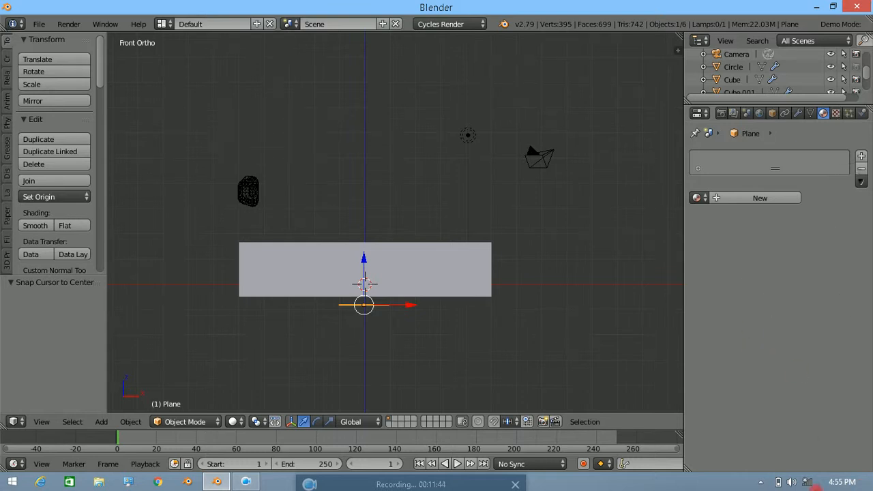
text(s)
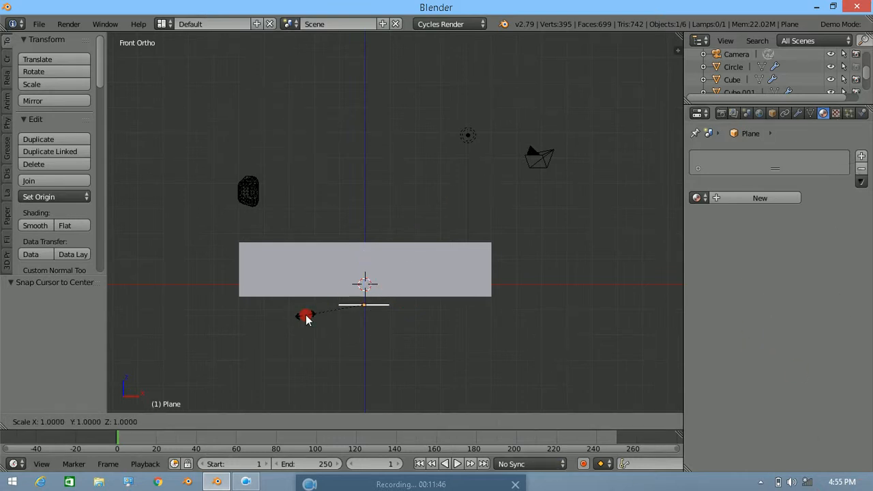
text(10)
key(Return)
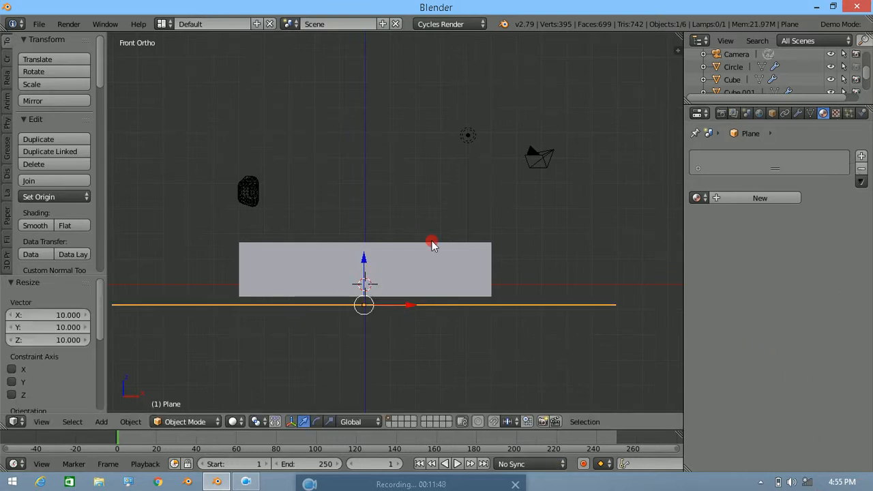
Add a new material with the Diffuse BSDF surface to the ground plane.
click(764, 199)
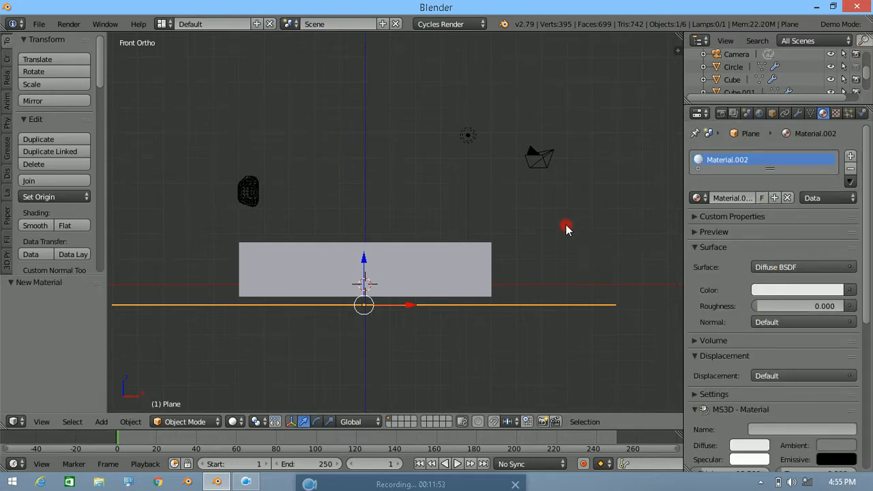
middle_drag(482, 171, 434, 267)
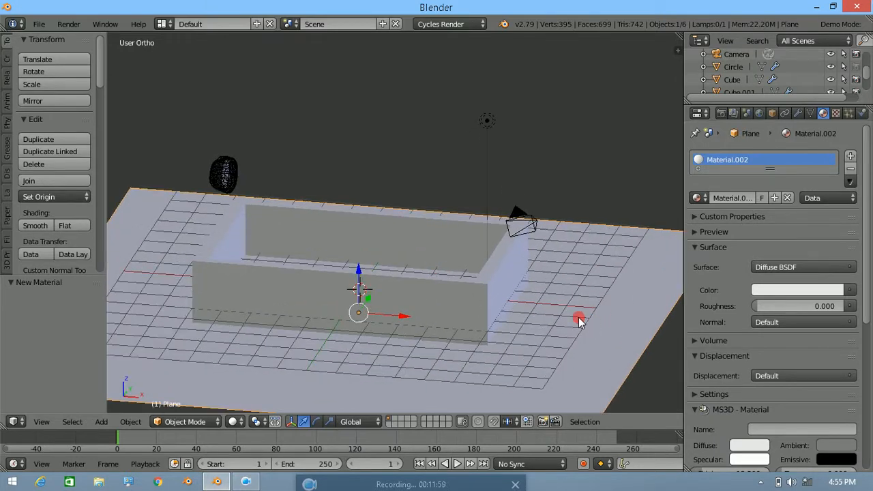
Scale the ground plane up by a factor of 5.
text(s5)
key(Return)
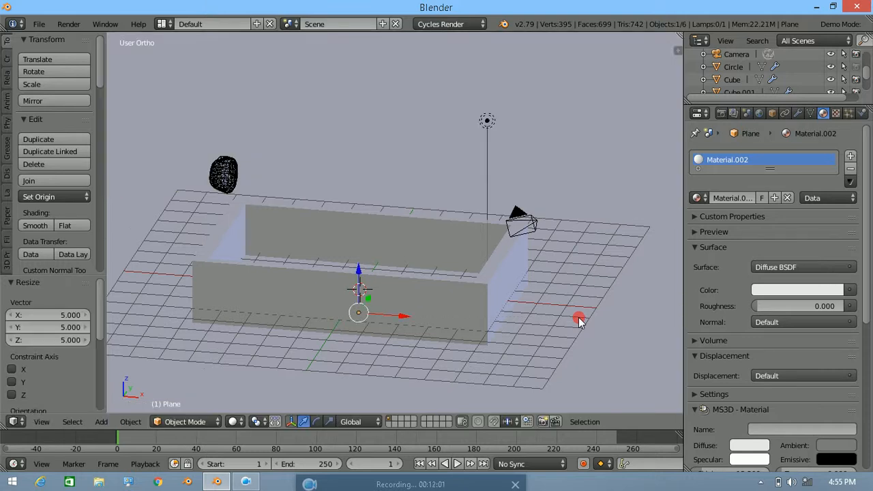
Enable the world's Background surface and lighten its color to gray hex 797979.
click(762, 113)
click(772, 228)
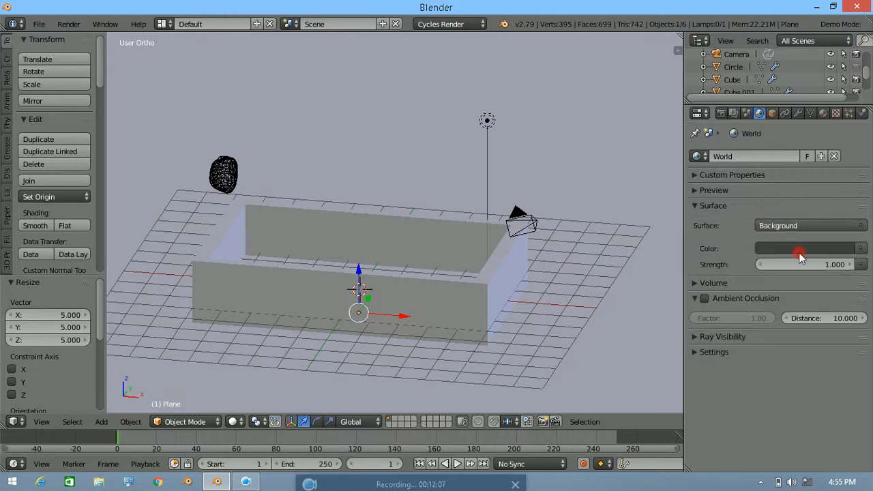
click(797, 248)
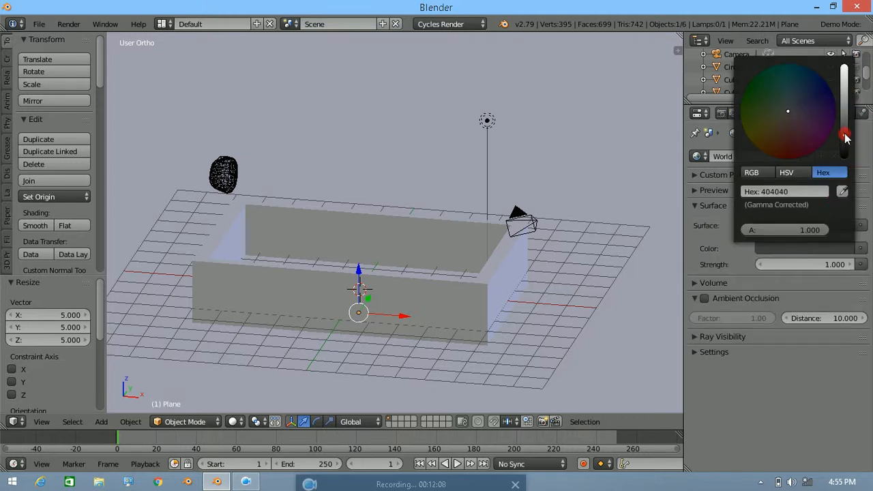
drag(846, 138, 845, 111)
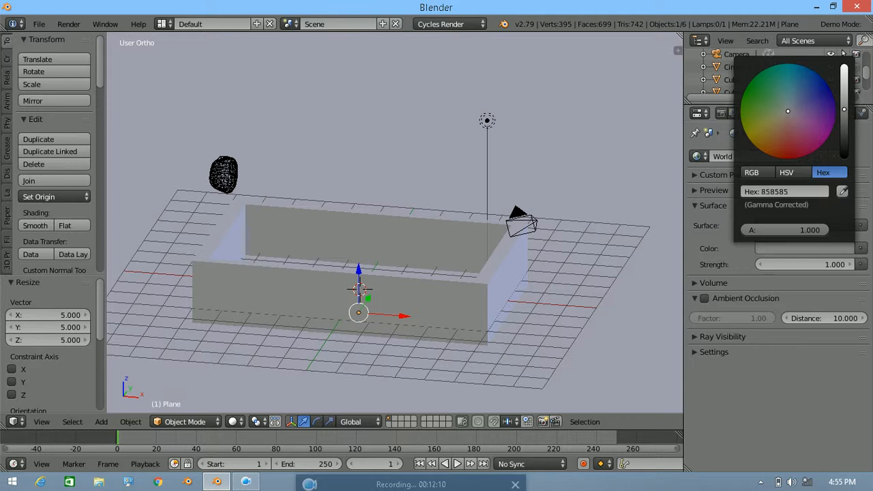
drag(845, 108, 844, 114)
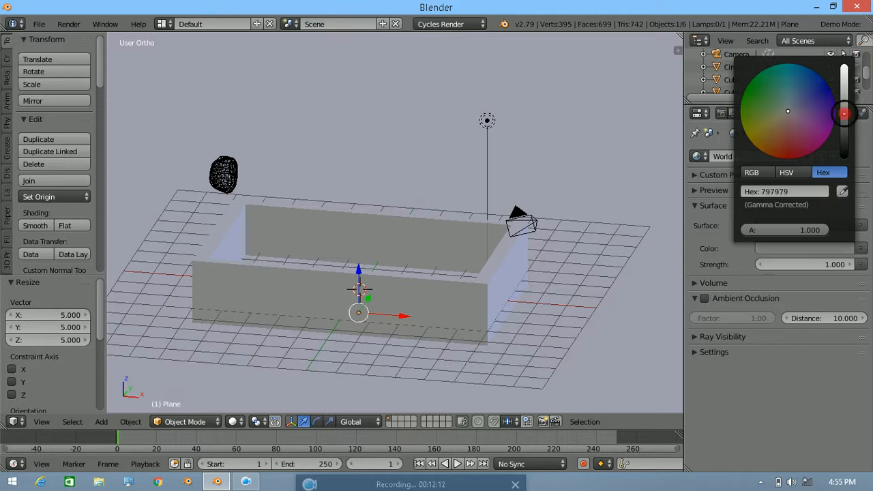
Preview the scene in Rendered shading and return to Solid shading.
key(z)
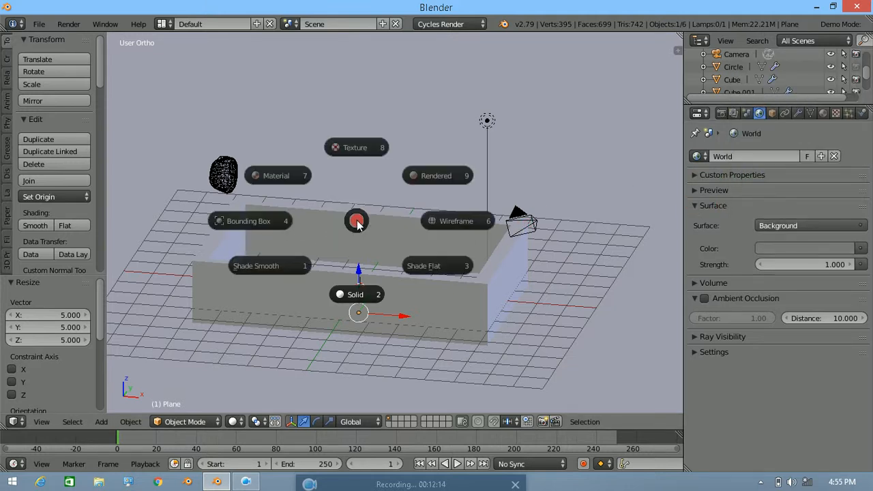
key(r)
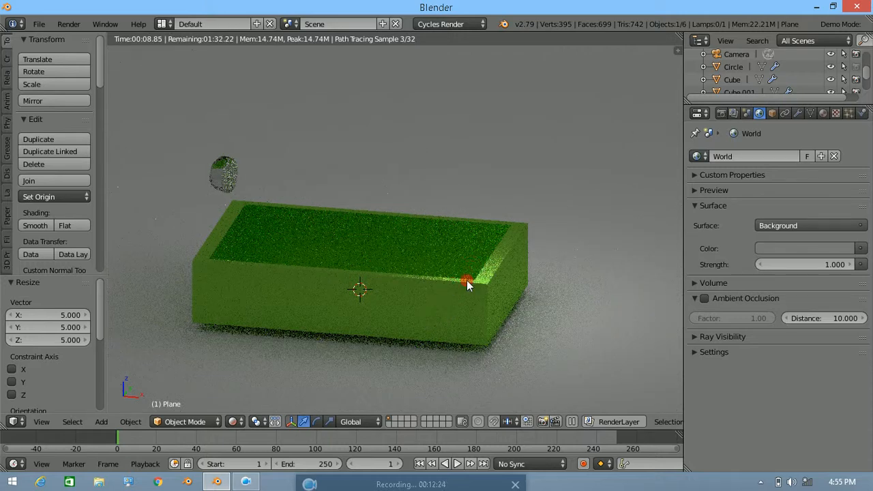
key(z)
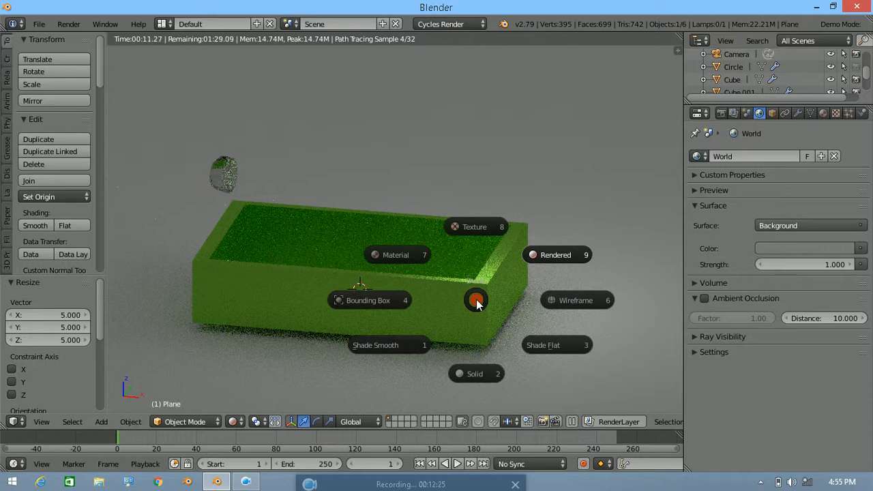
key(2)
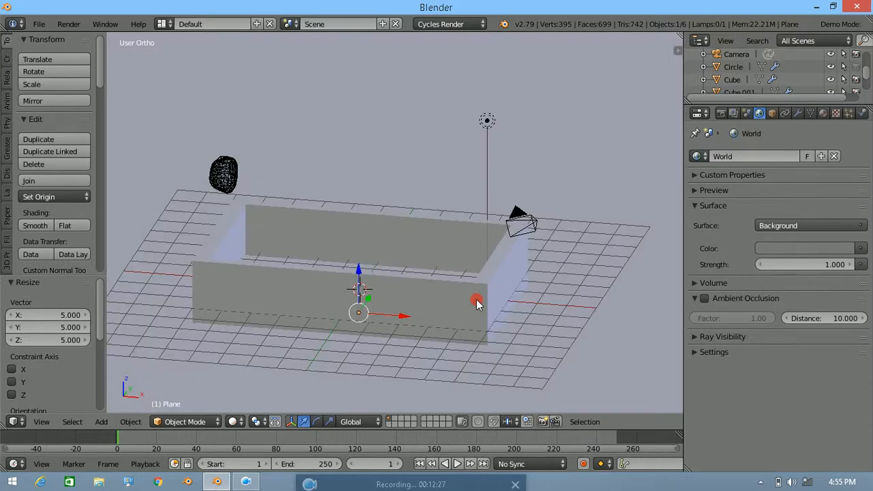
Change the lamp above the box to the Sun type and set its emission strength to 50.
right_click(487, 121)
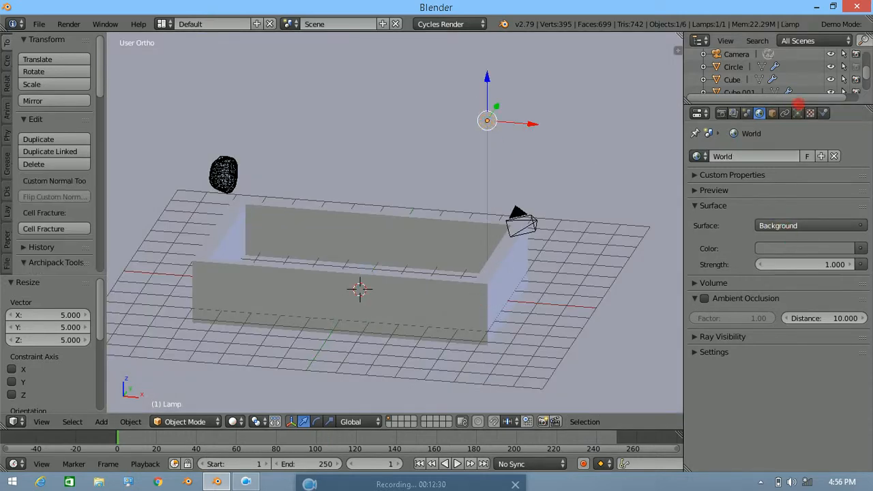
click(798, 111)
click(743, 226)
click(768, 321)
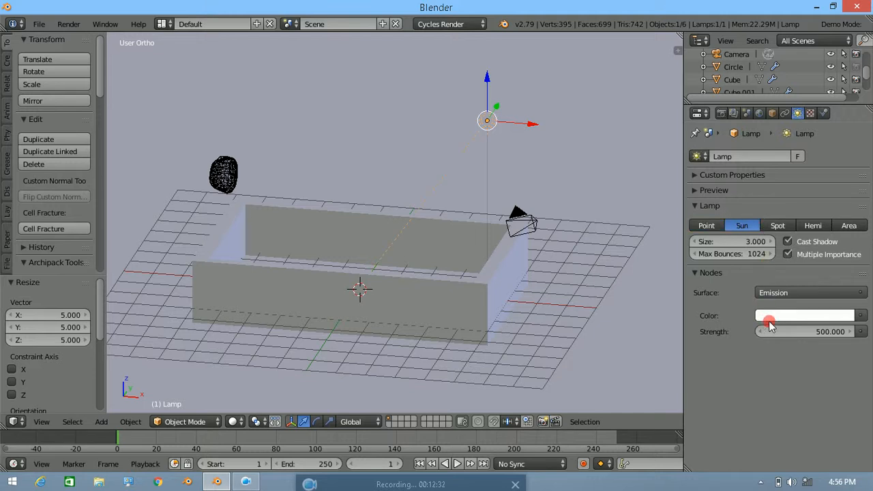
click(776, 332)
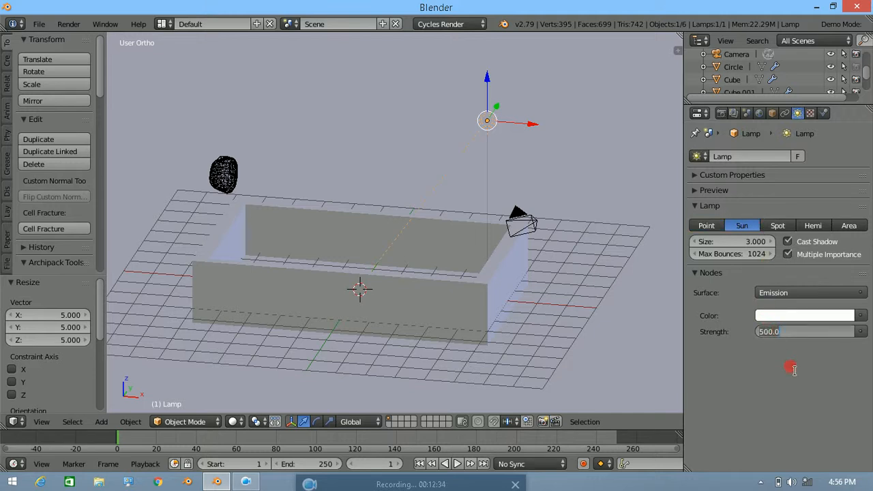
text(50)
key(Return)
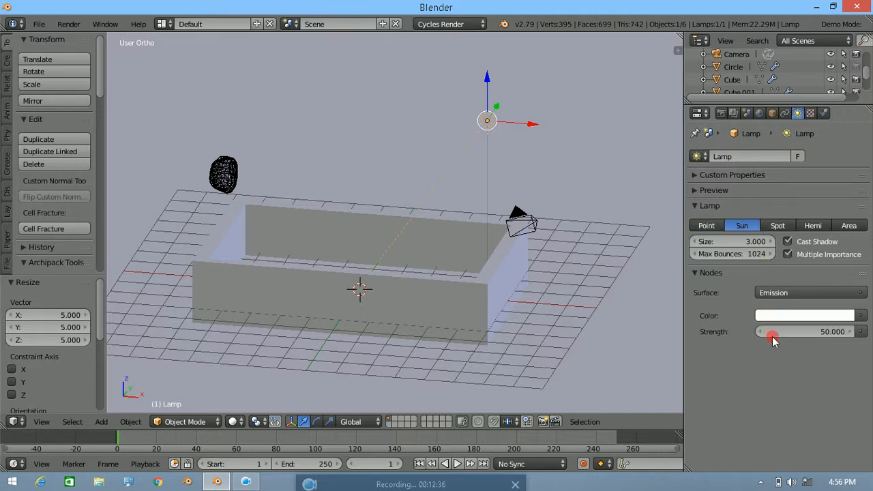
Preview the scene in Rendered shading and reduce the sun lamp's emission strength to 10.
key(z)
key(9)
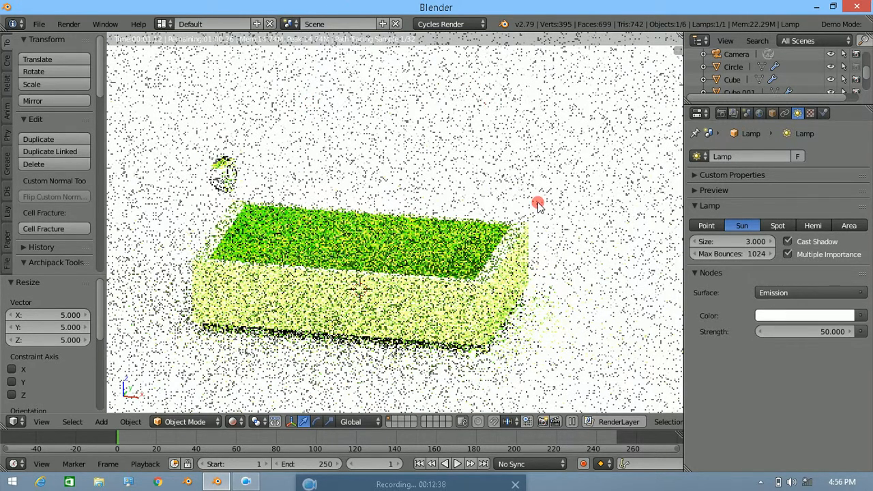
click(817, 331)
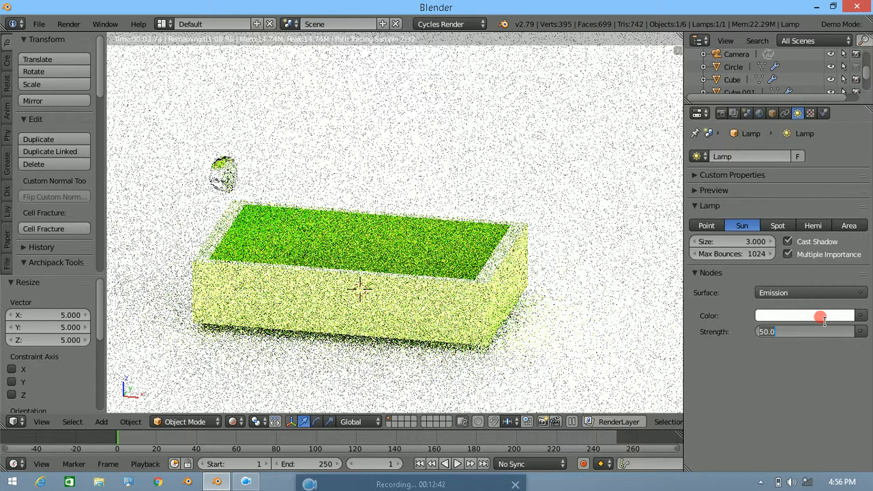
key(Return)
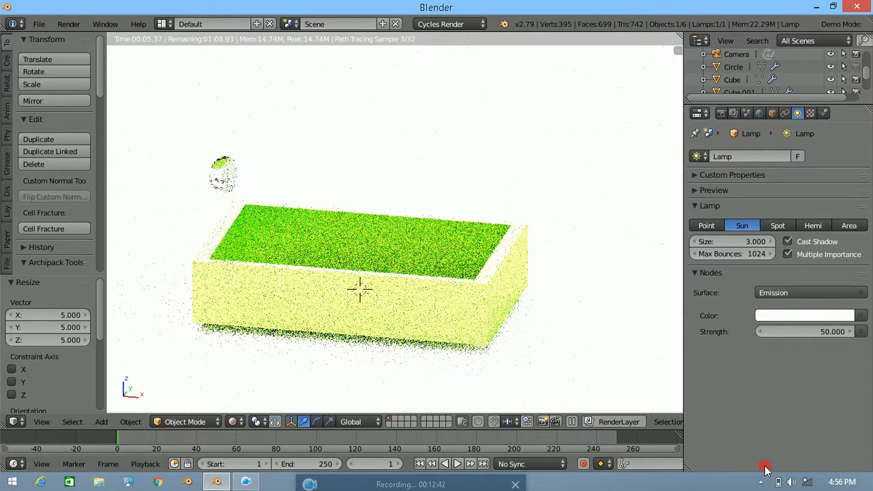
click(788, 332)
text(10)
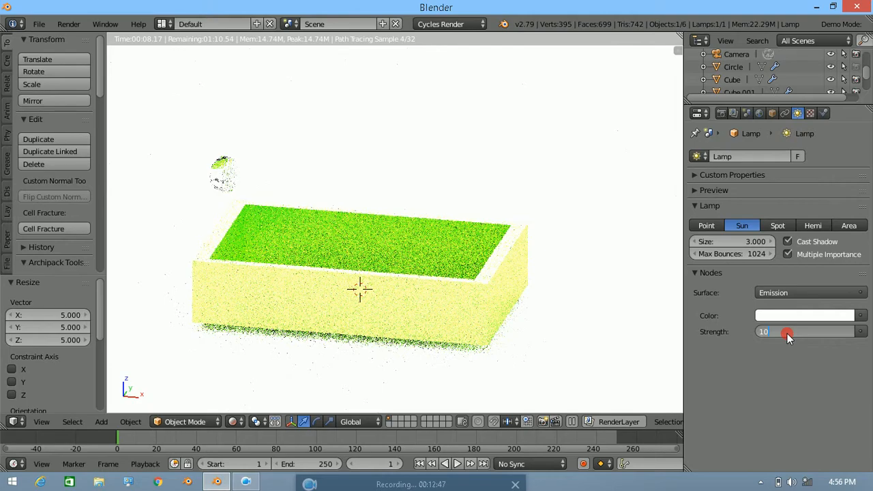
key(Return)
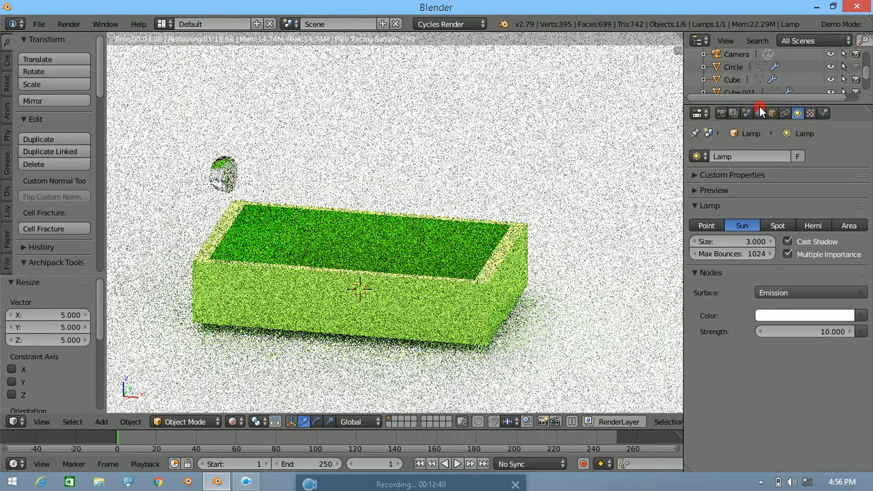
Darken the world background color to a deeper gray.
click(759, 113)
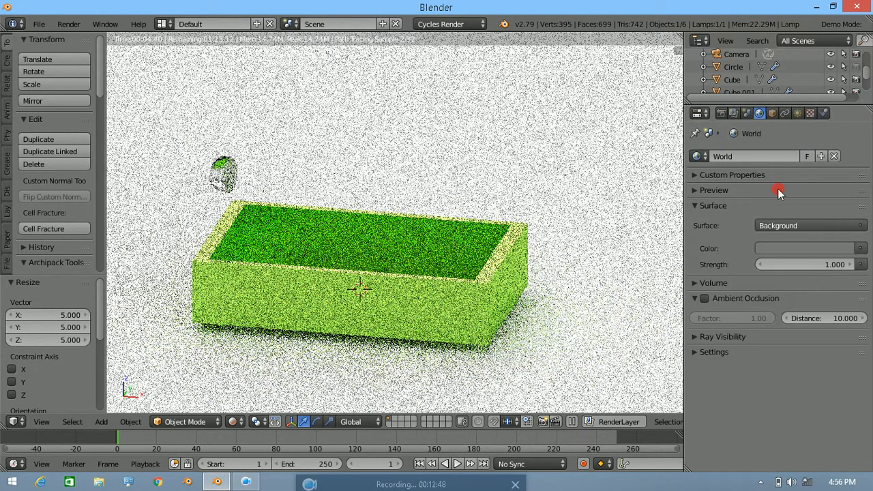
click(805, 248)
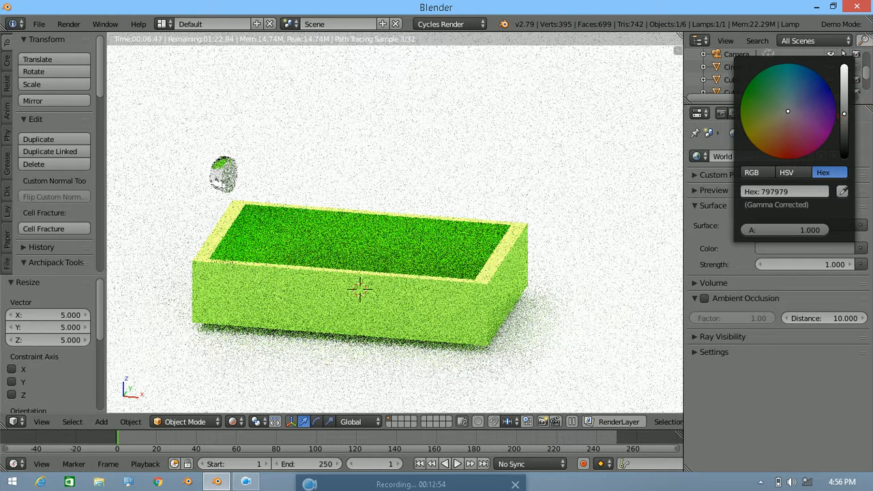
drag(844, 114, 845, 131)
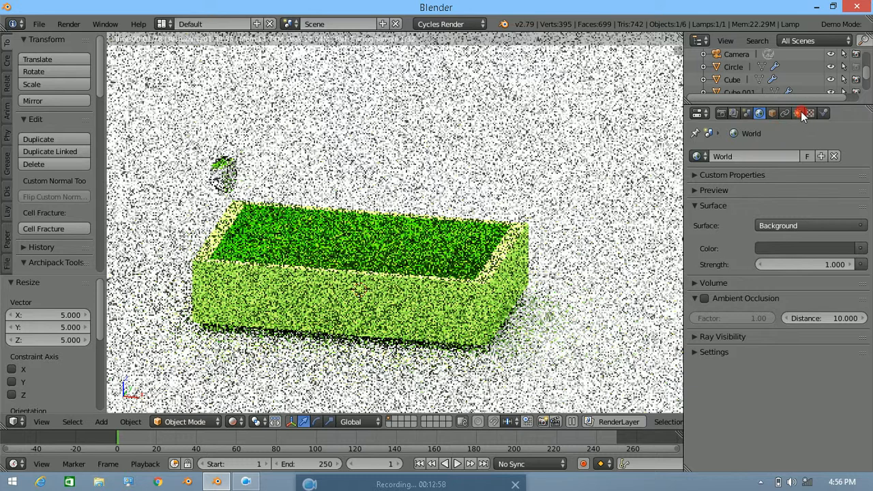
Try the Hemi, Spot and Area types on the lamp in the rendered preview.
click(798, 114)
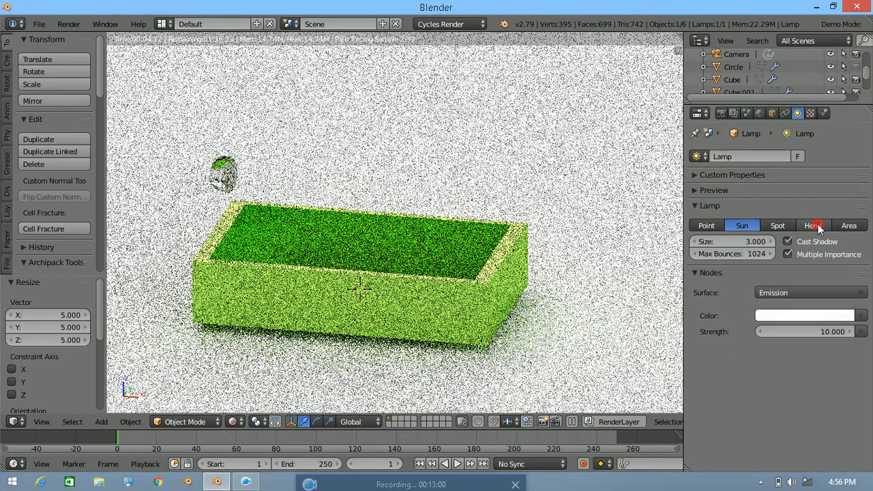
click(817, 226)
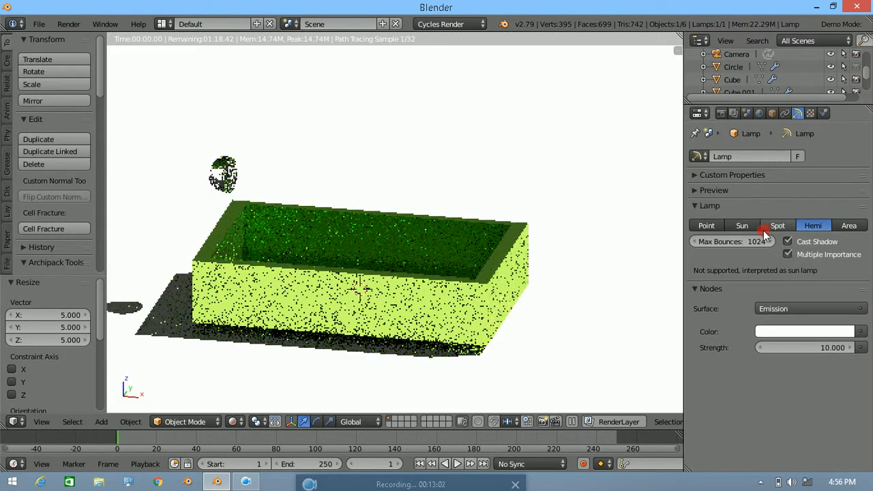
click(786, 226)
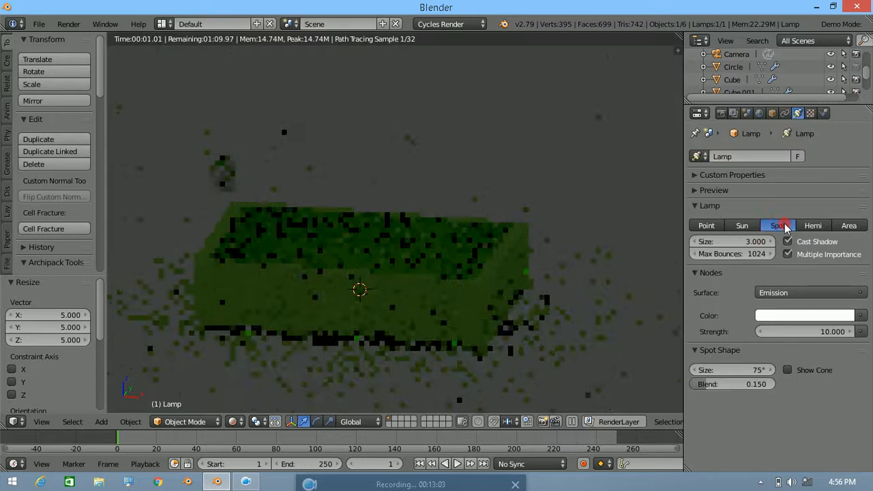
click(846, 226)
Set the lamp back to the Point type with an emission strength of 500.
click(704, 226)
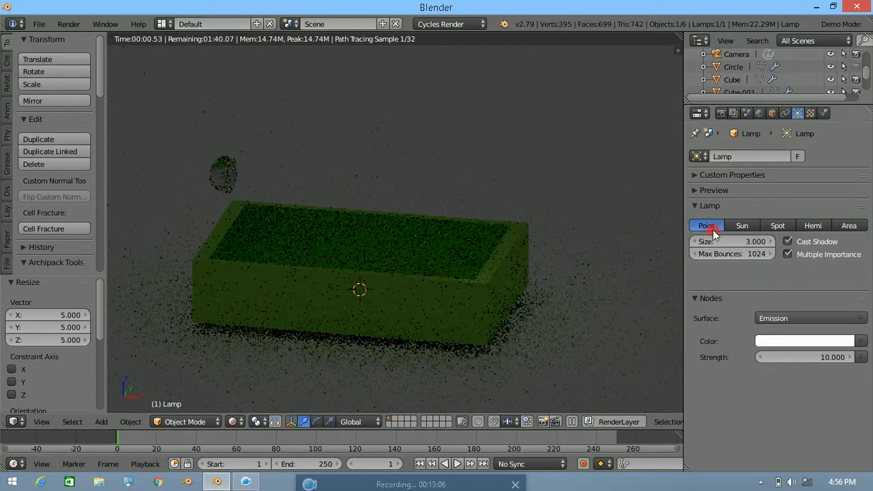
click(795, 331)
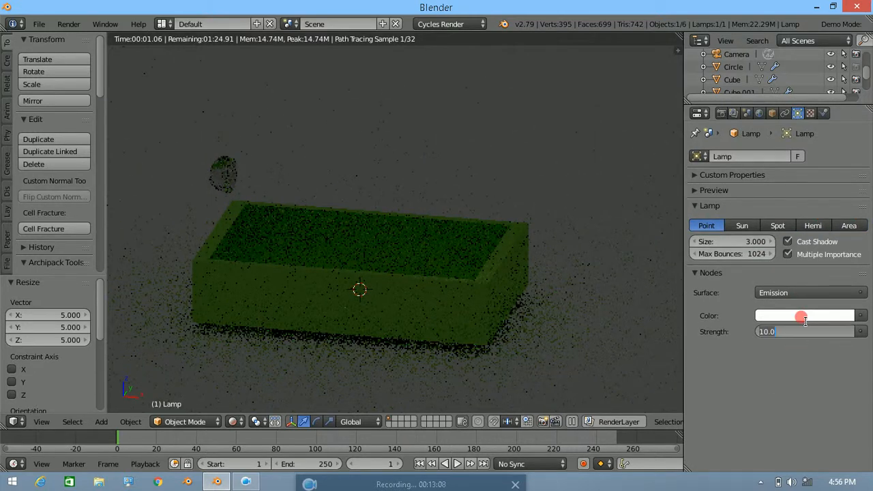
key(Return)
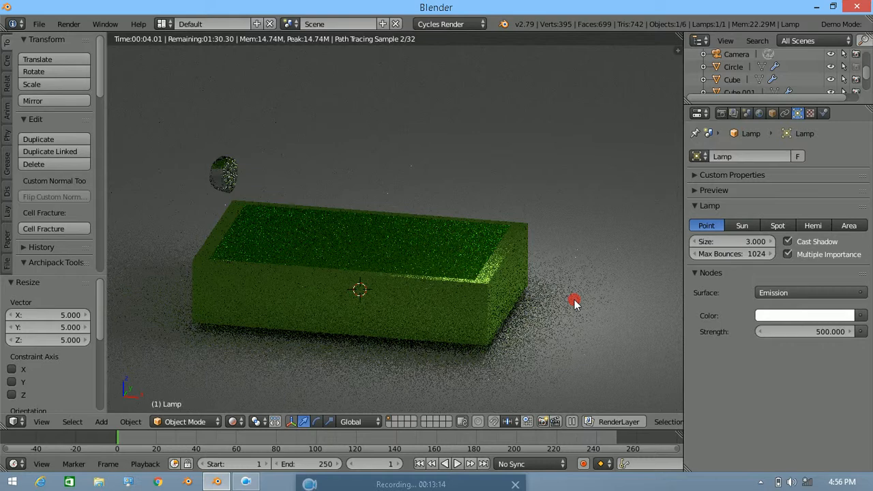
Return to Solid shading and duplicate the lamp, placing the copy about 5.99 units along negative X.
key(z)
key(s)
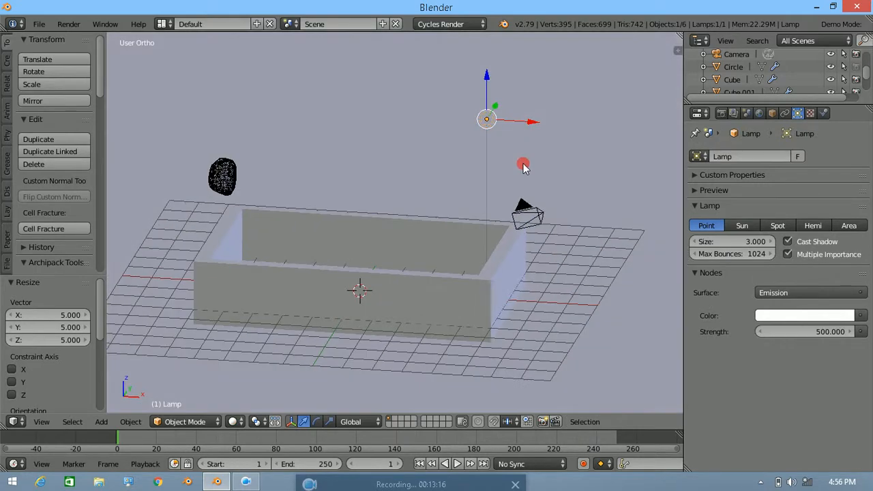
middle_drag(523, 168, 540, 157)
key(shift+d)
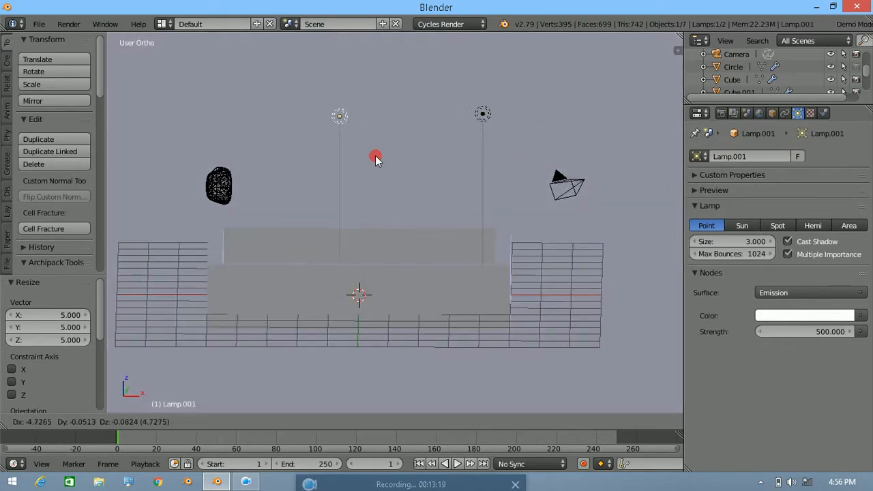
click(357, 156)
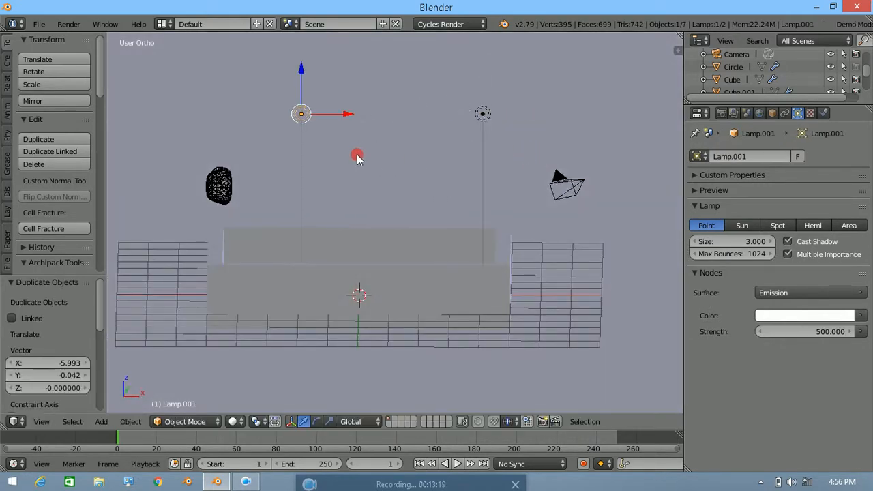
Change the duplicated lamp to the Sun type with size 1 and emission strength 5.
click(740, 225)
click(744, 243)
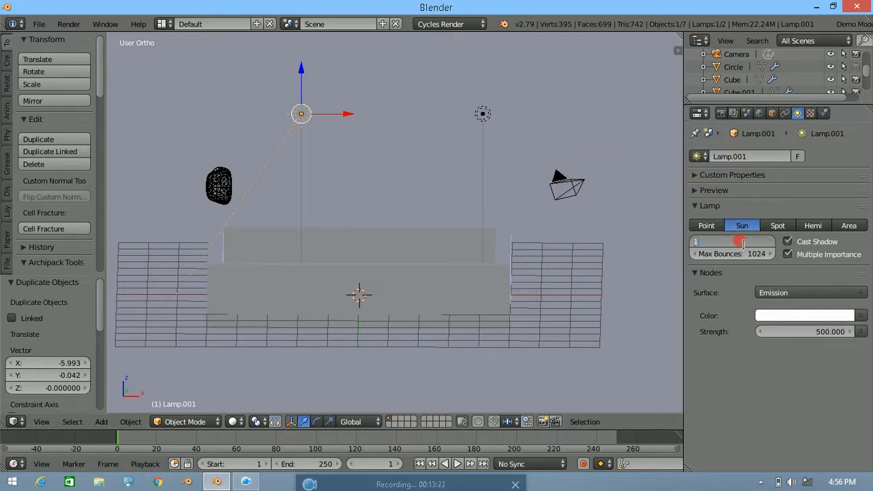
text(1)
key(Return)
click(796, 331)
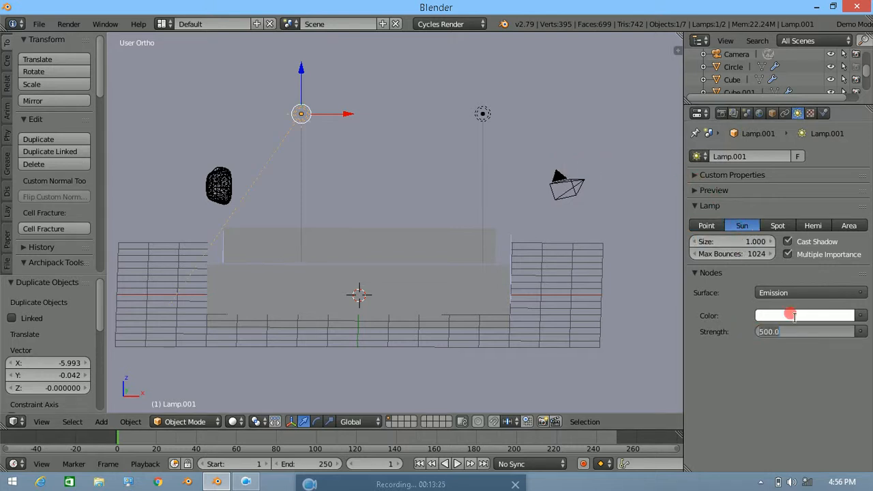
key(Return)
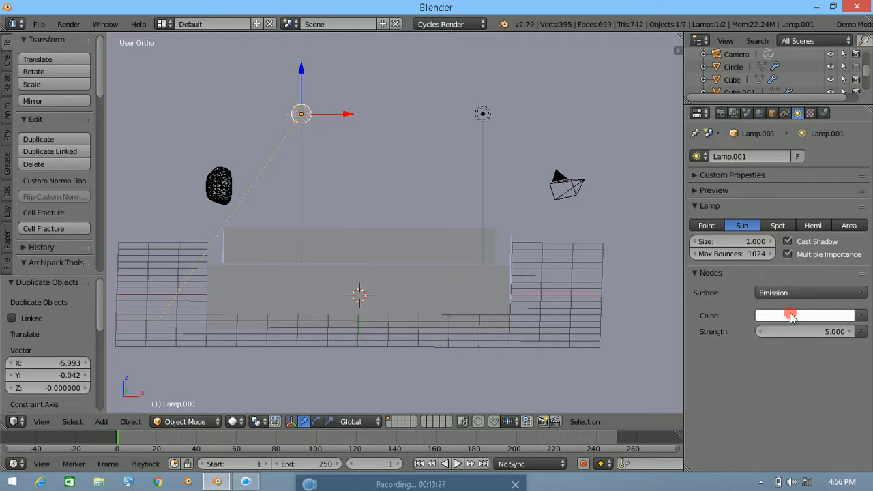
Rotate the sun lamp about the global Z axis by about 53.2° and by a further 90°.
middle_drag(380, 236, 365, 199)
key(r)
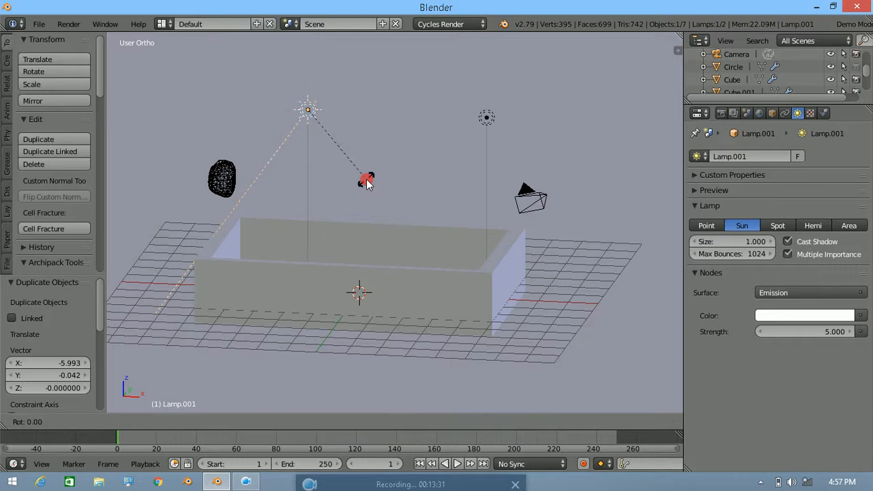
key(z)
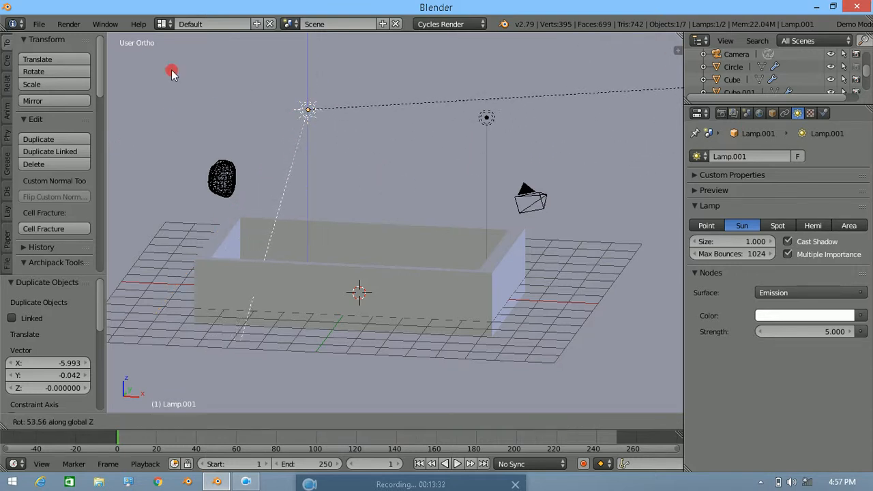
click(441, 72)
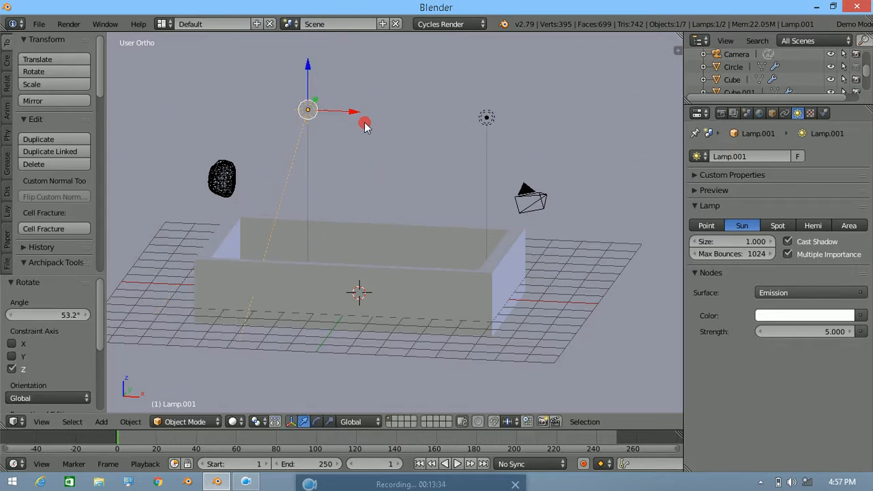
text(rz90)
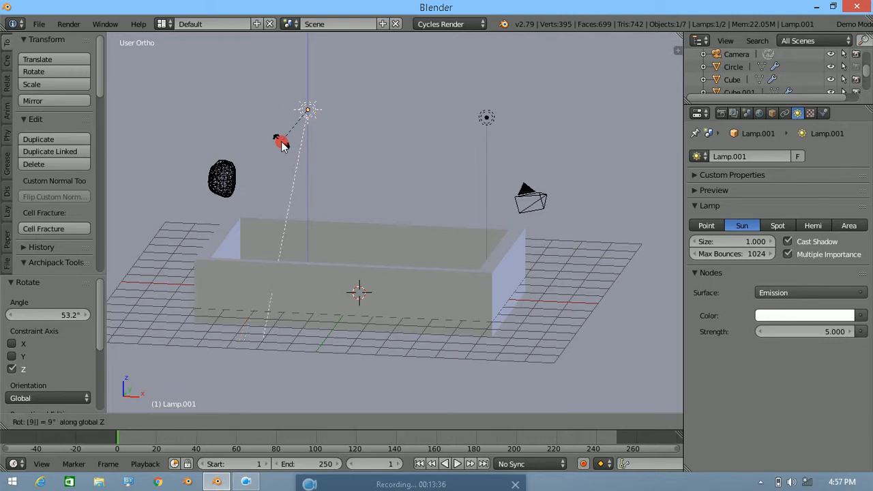
key(Return)
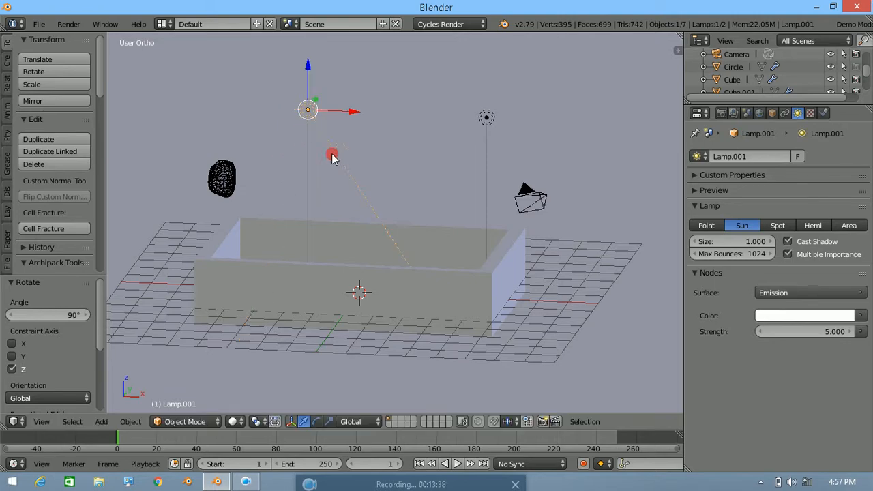
Preview the new sun lighting on the box in Rendered shading and return to Solid shading.
mouse_move(417, 200)
middle_down()
mouse_move(390, 273)
mouse_move(405, 212)
mouse_move(416, 209)
middle_up()
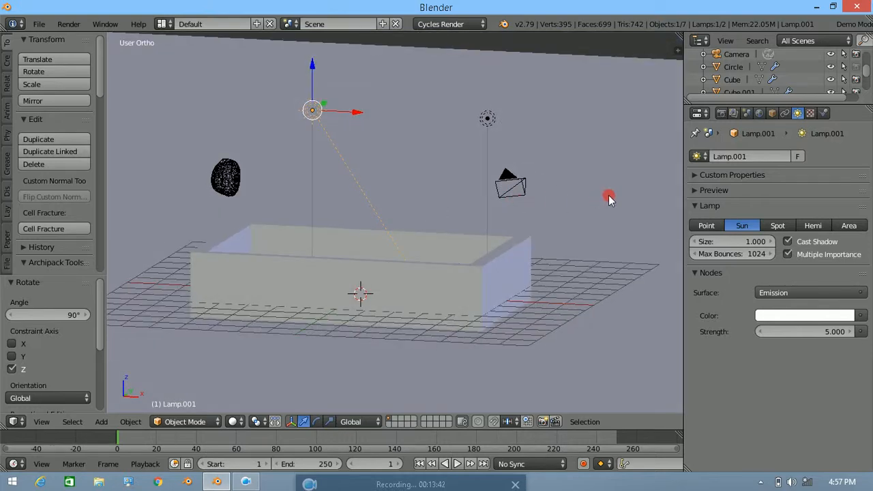
key(z)
key(9)
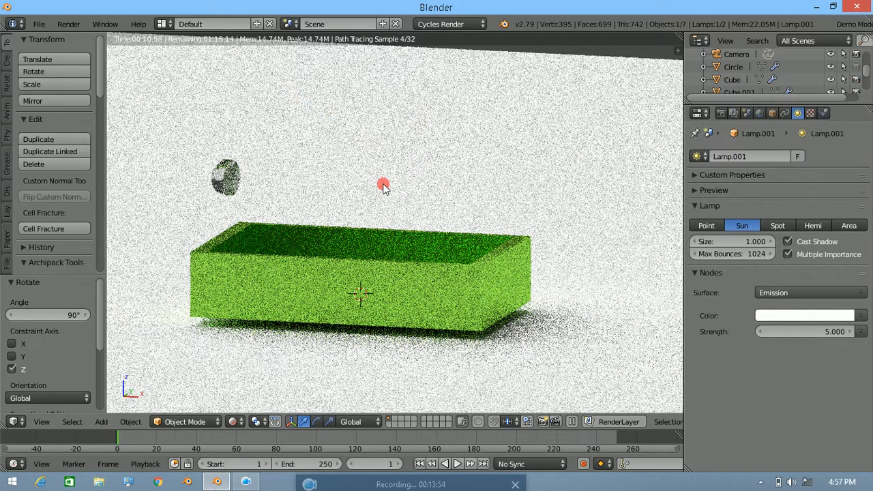
key(shift+z)
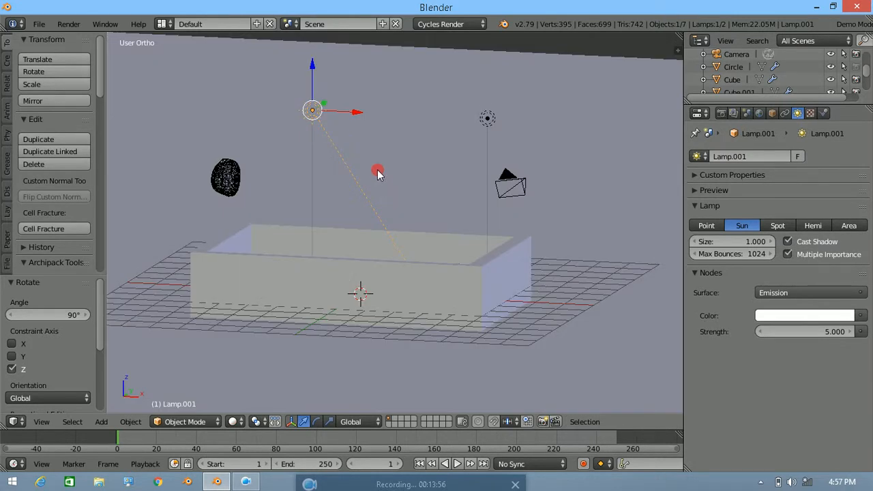
Darken the world background colour to hex 363636.
click(759, 113)
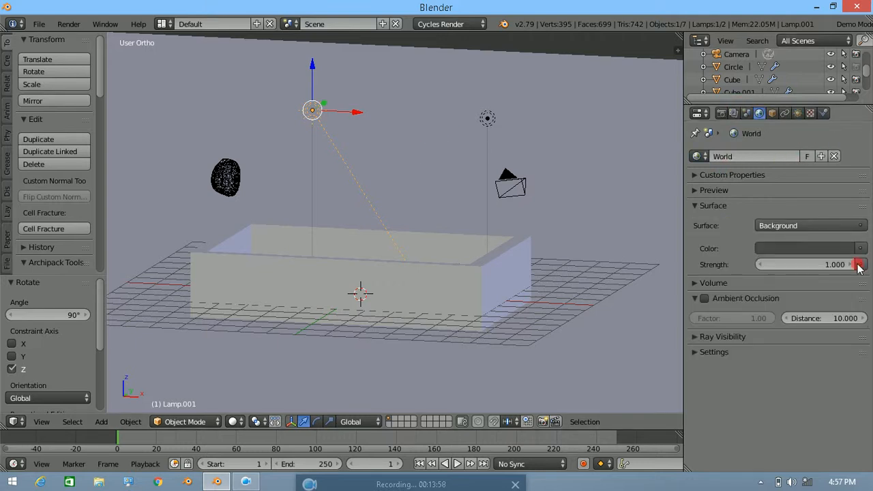
click(818, 249)
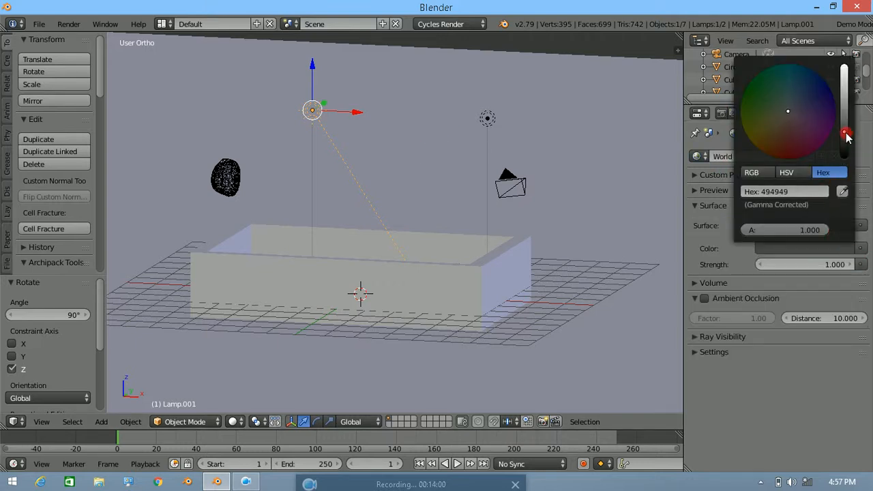
drag(846, 135, 846, 147)
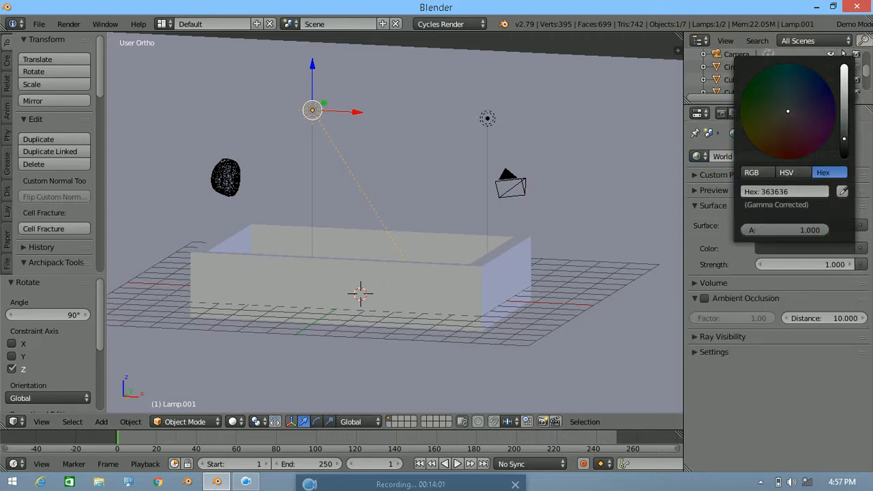
Darken the ground plane's diffuse colour to a light grey and preview the scene in Rendered shading.
right_click(597, 57)
click(826, 112)
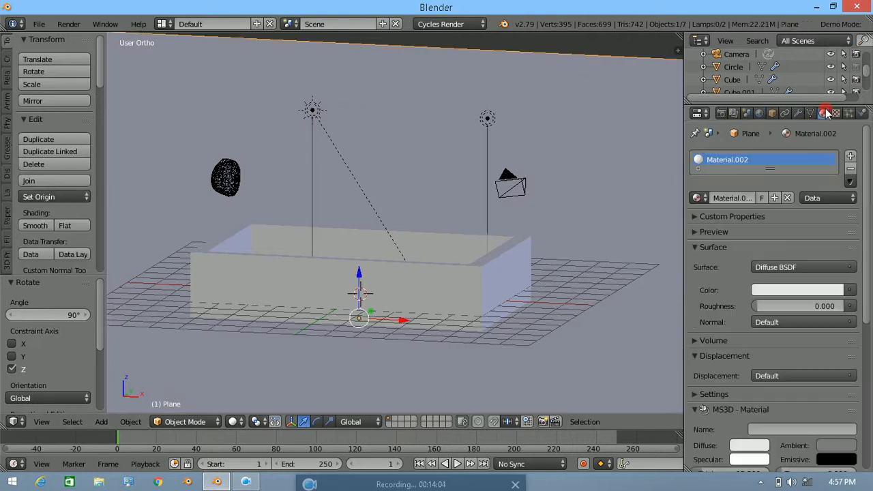
click(790, 288)
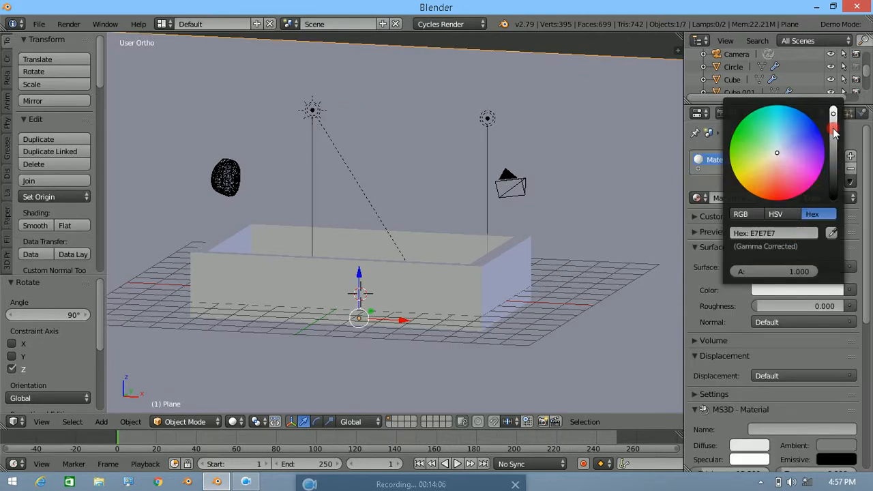
drag(833, 132, 833, 134)
key(z)
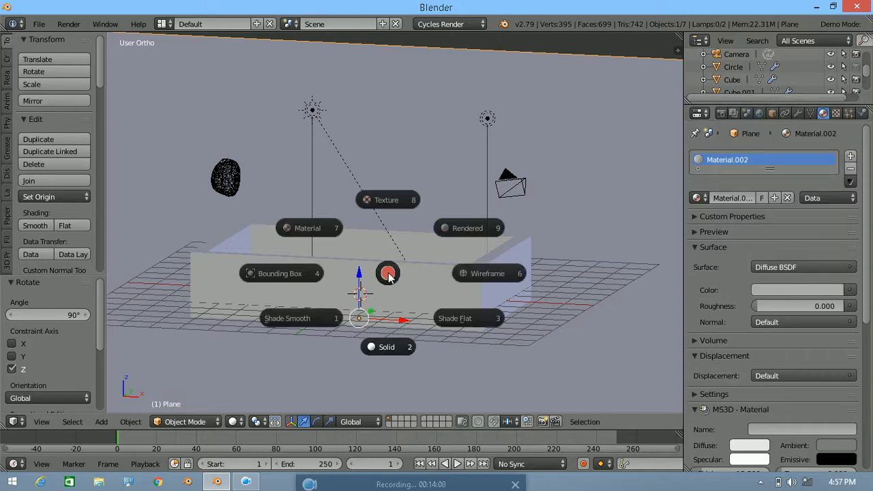
key(r)
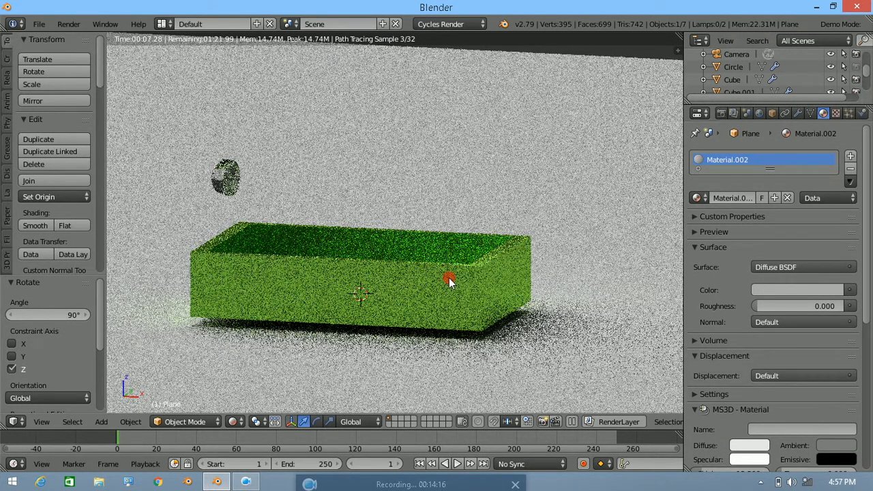
Try a roughness of 0 on the box's green glossy material and set it back to 0.1.
right_click(449, 281)
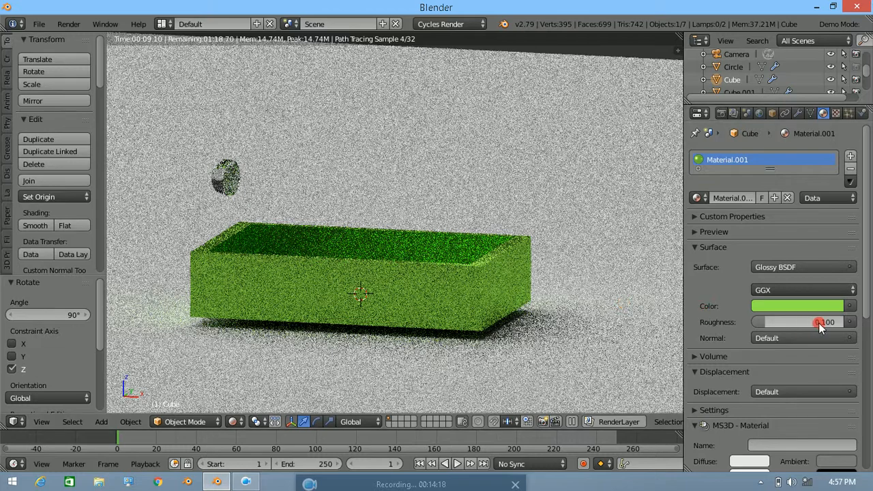
drag(815, 322, 757, 322)
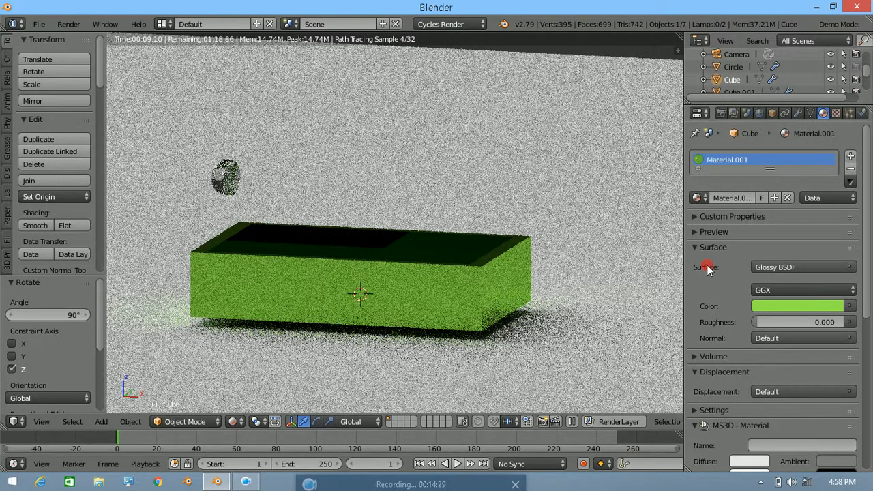
click(791, 326)
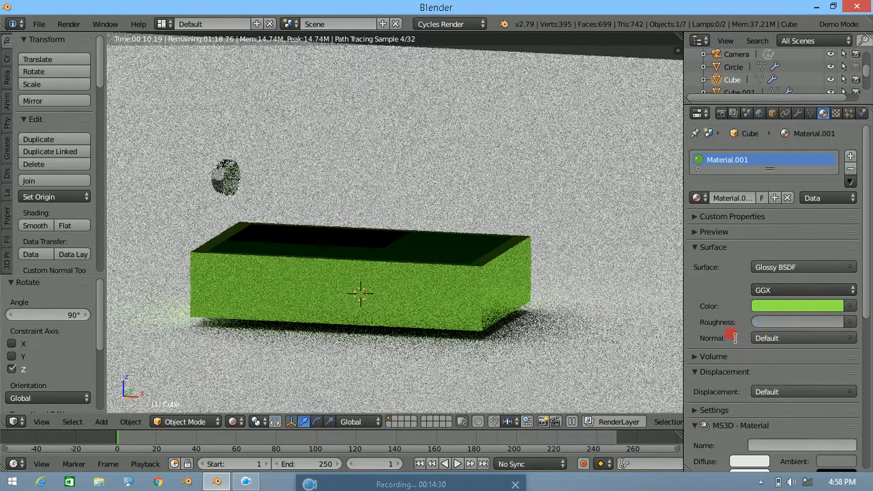
text(1)
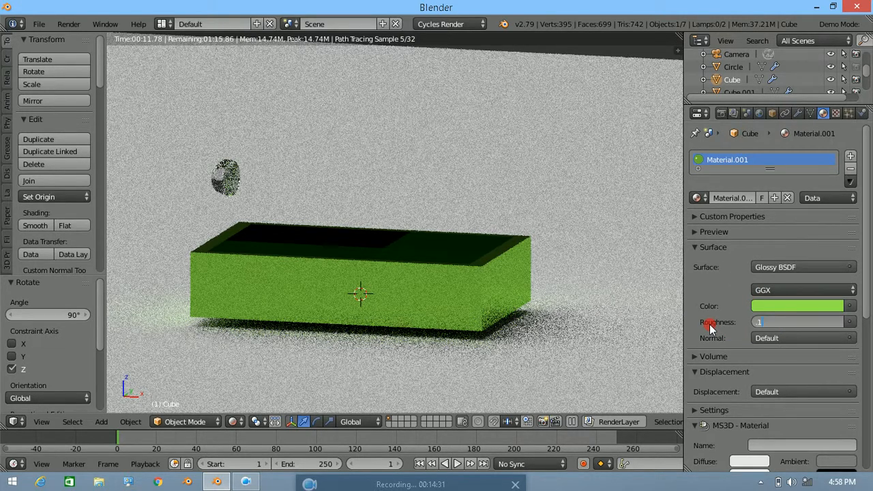
key(Return)
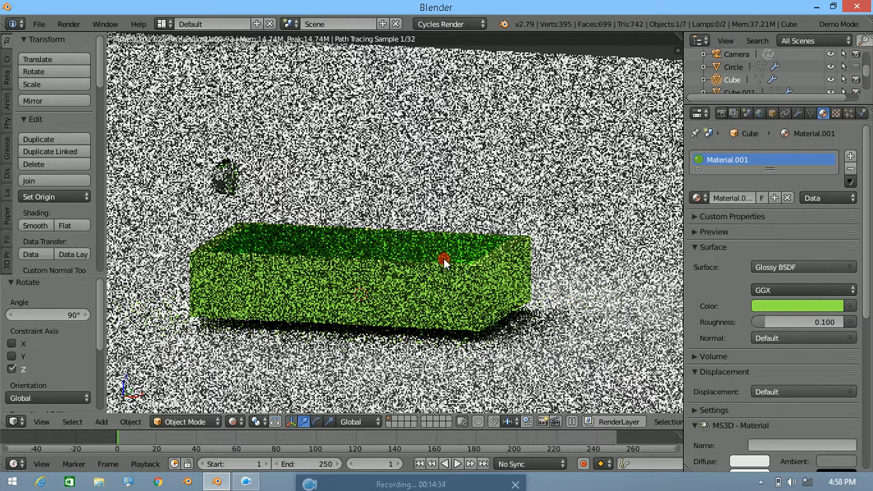
Play the water animation in Solid shading and set the current frame to 75.
key(z)
key(s)
mouse_move(430, 260)
middle_down()
mouse_move(420, 265)
mouse_move(430, 277)
mouse_move(417, 259)
mouse_move(404, 290)
mouse_move(432, 302)
mouse_move(431, 312)
middle_up()
key(alt+a)
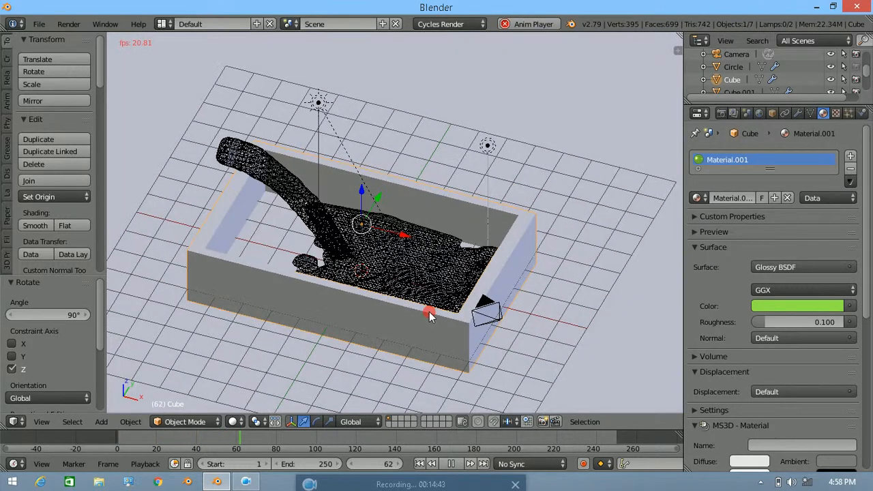
key(alt+a)
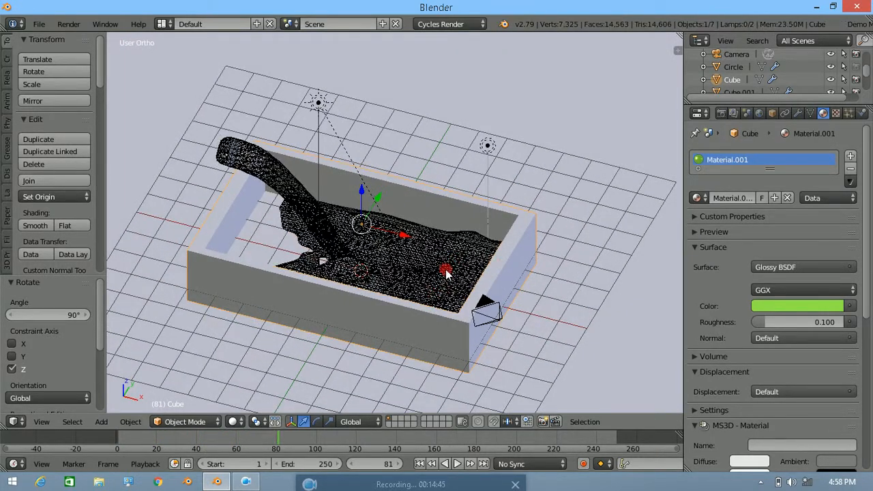
drag(359, 468, 352, 466)
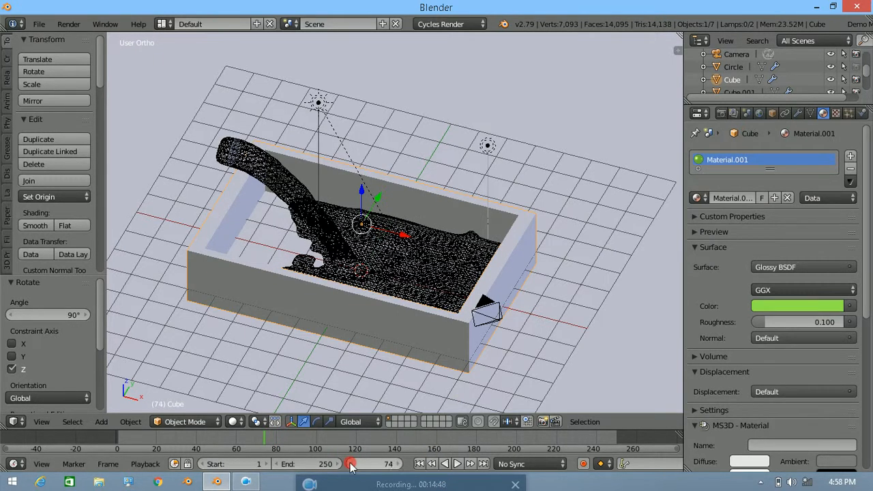
click(398, 464)
Apply smooth shading to the water mesh and preview it in Rendered shading.
mouse_move(478, 269)
middle_down()
mouse_move(507, 253)
mouse_move(566, 250)
mouse_move(607, 263)
mouse_move(343, 232)
middle_up()
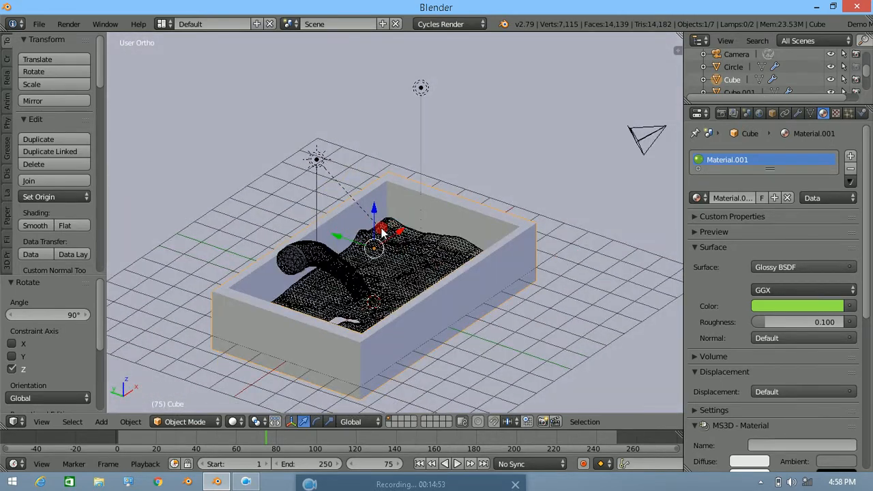
right_click(380, 272)
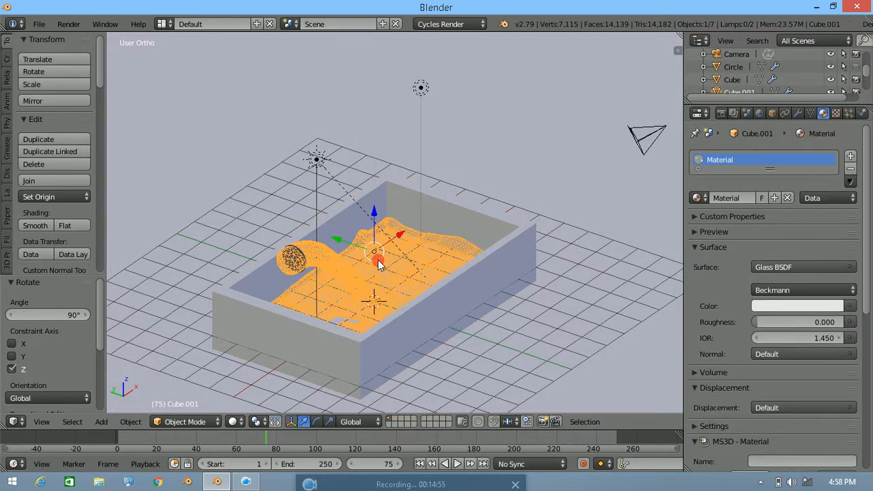
click(24, 225)
mouse_move(462, 283)
middle_down()
mouse_move(387, 287)
mouse_move(382, 279)
middle_up()
key(z)
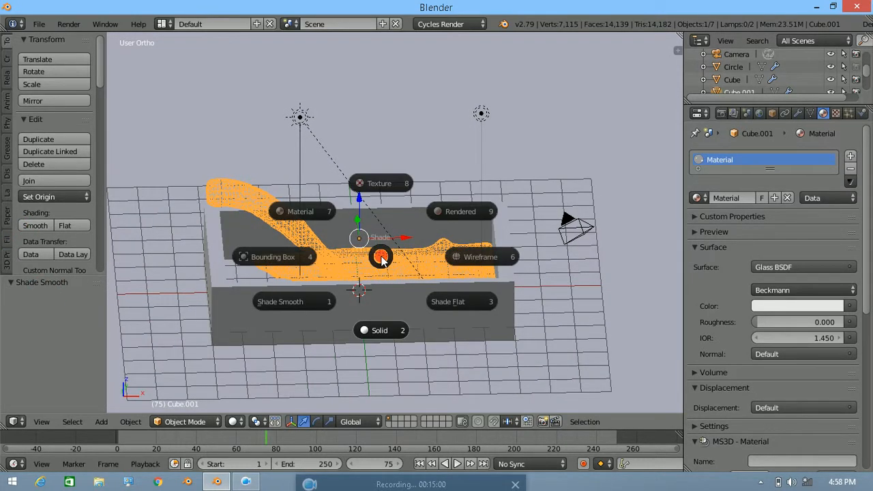
key(9)
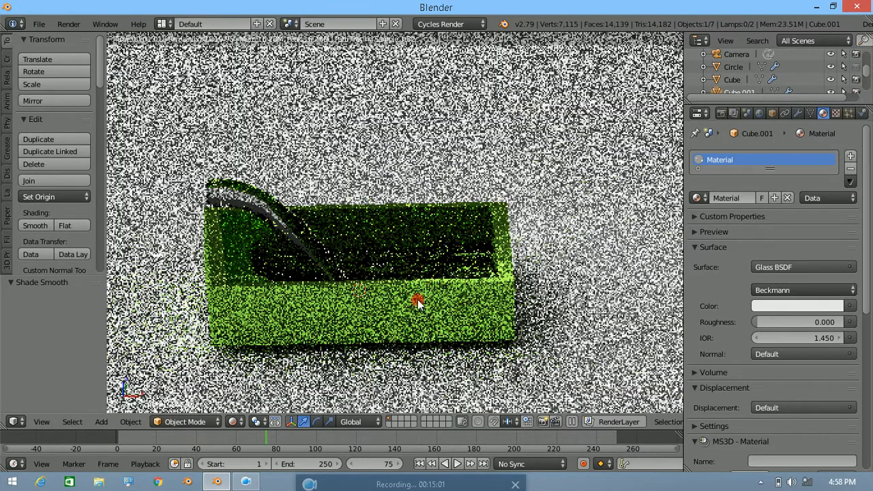
middle_drag(418, 304, 420, 302)
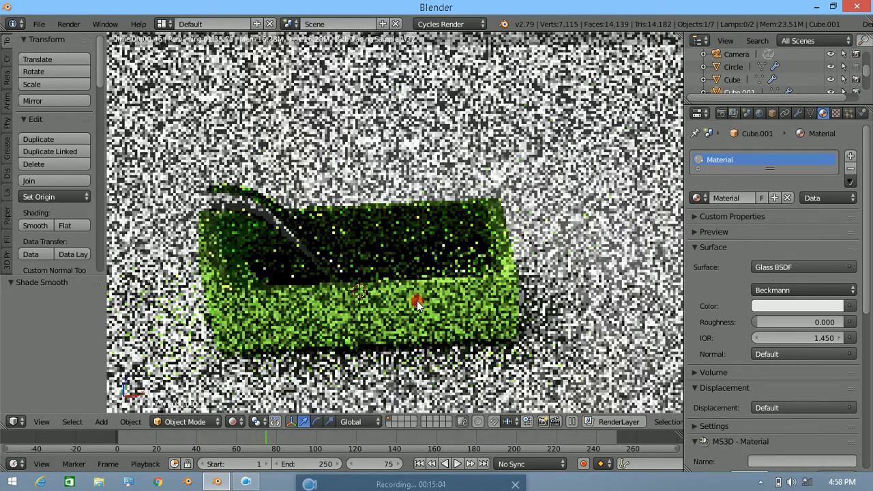
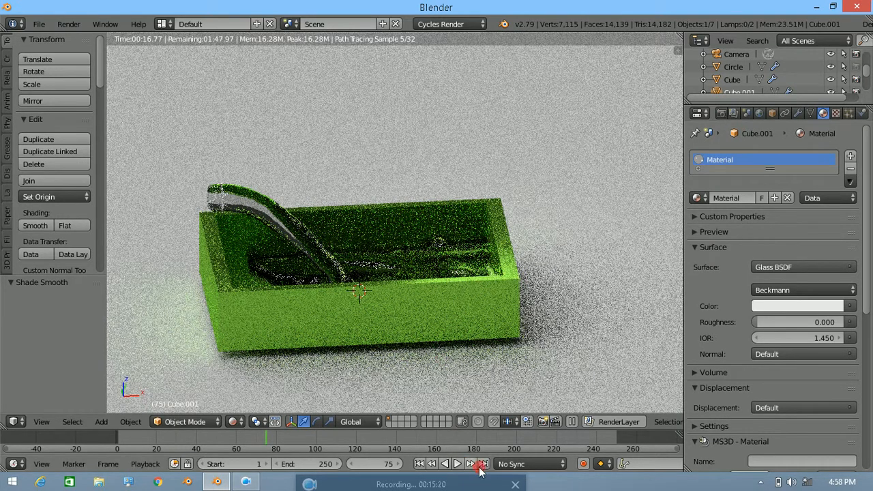
click(758, 479)
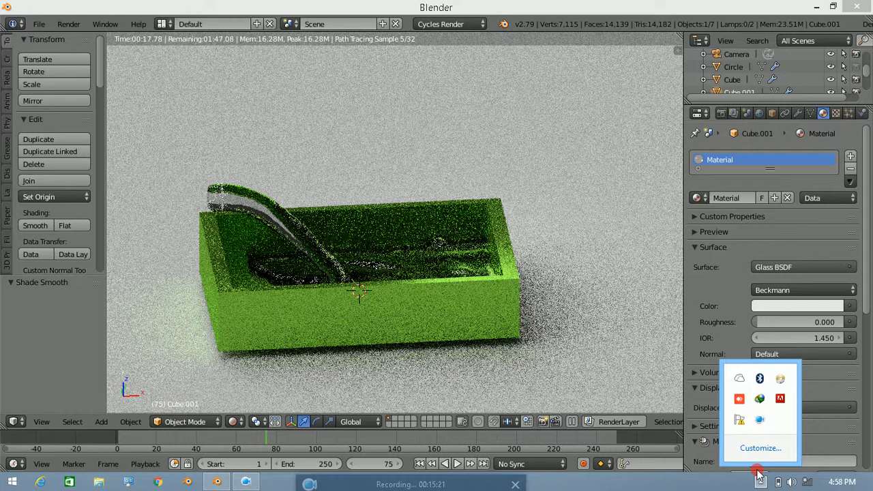
right_click(760, 419)
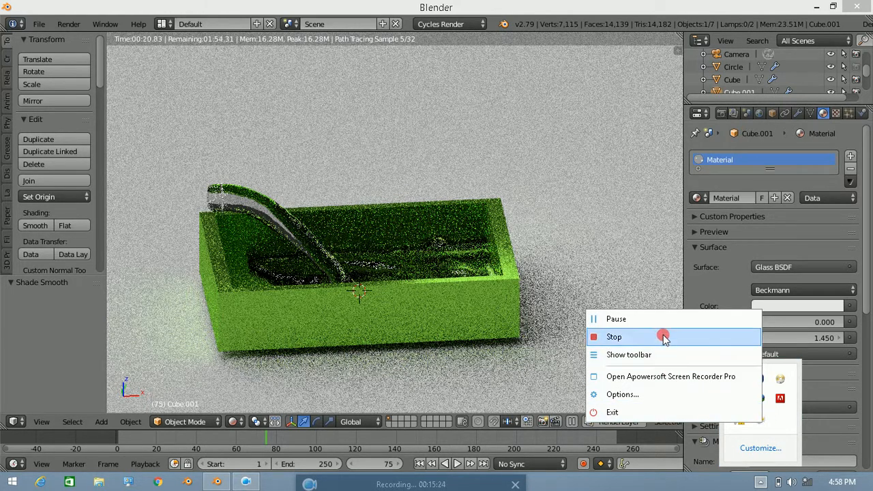
click(662, 318)
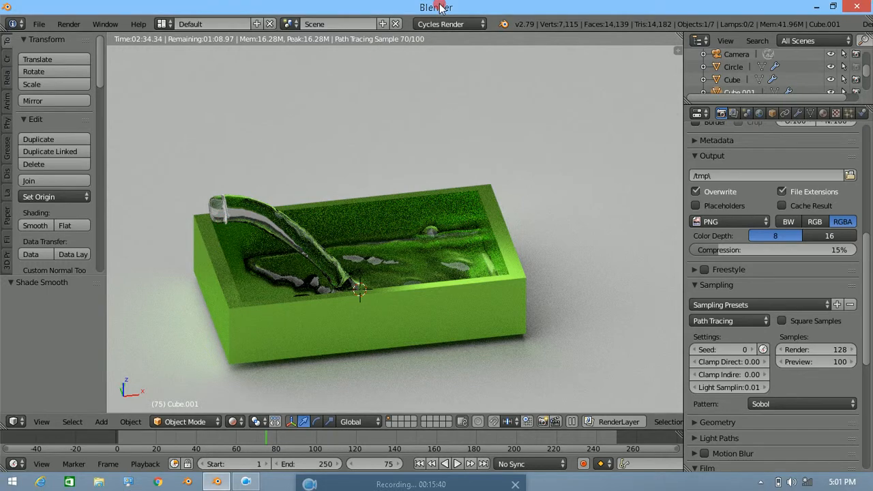
Return to Solid shading and hide the circular inflow object at the start of the water stream from the viewport.
key(z)
click(464, 221)
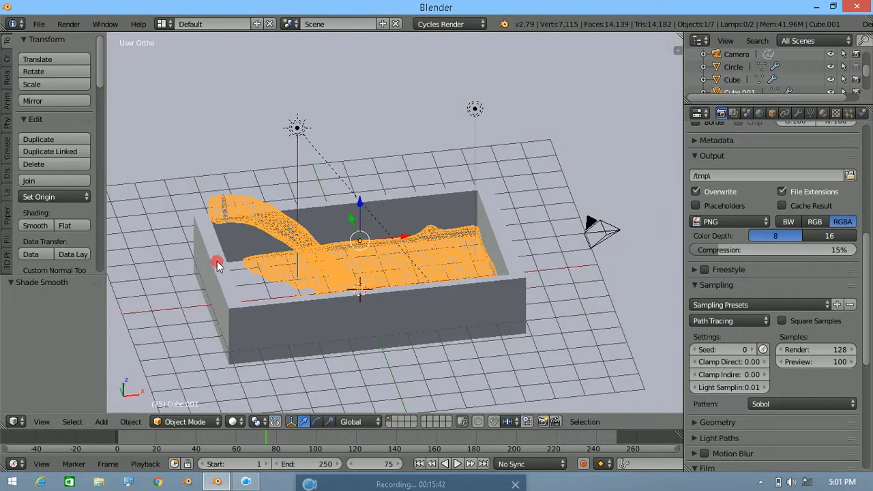
right_click(222, 206)
click(818, 64)
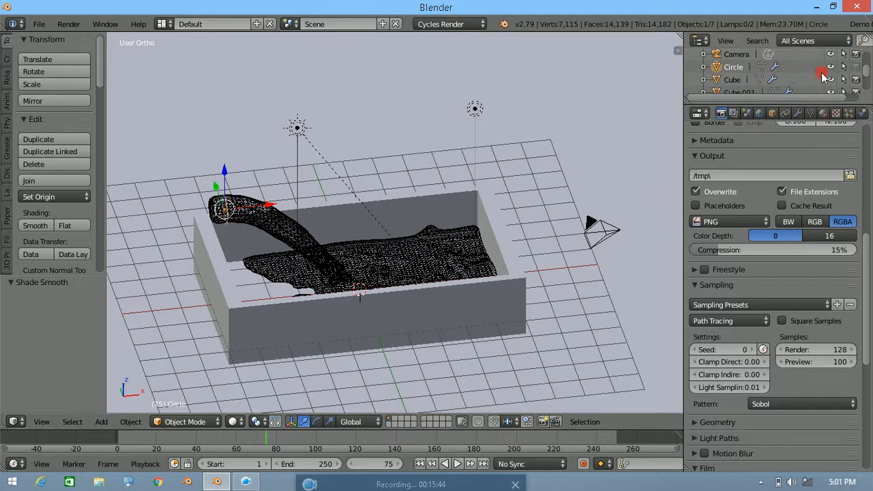
click(830, 68)
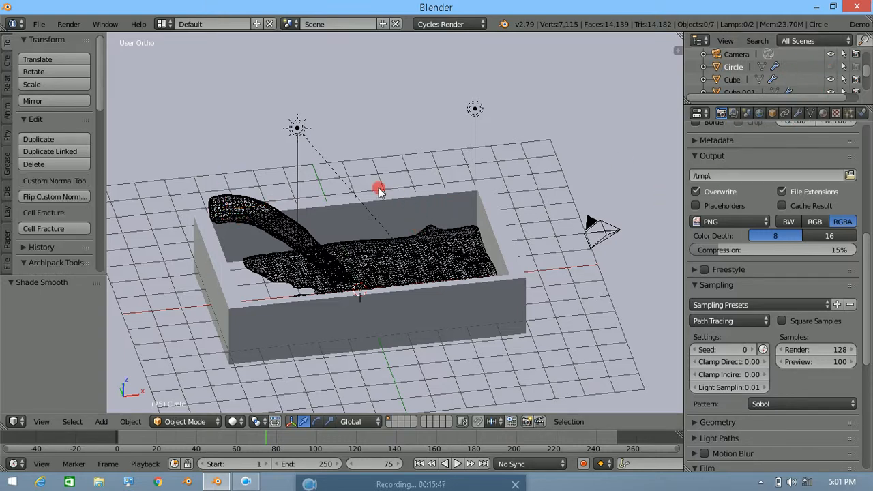
Select the water domain object and rebake its fluid simulation with the existing domain settings.
right_click(338, 265)
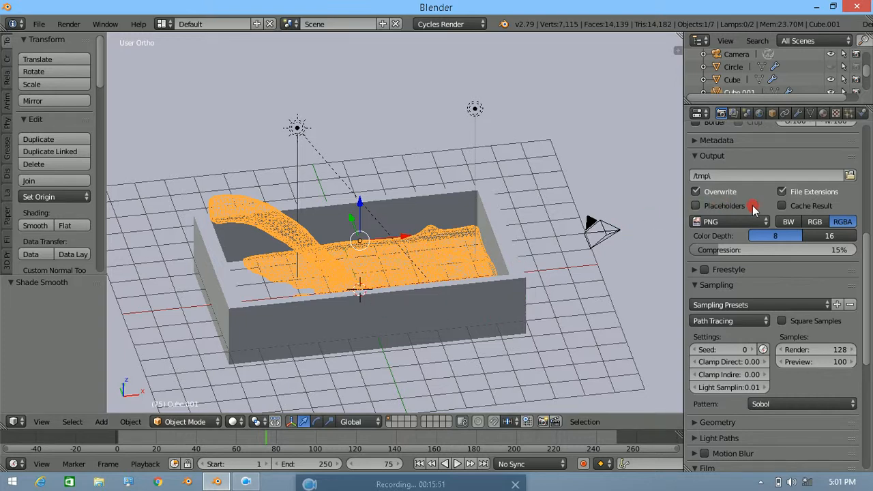
scroll(757, 208, up, 5)
click(862, 114)
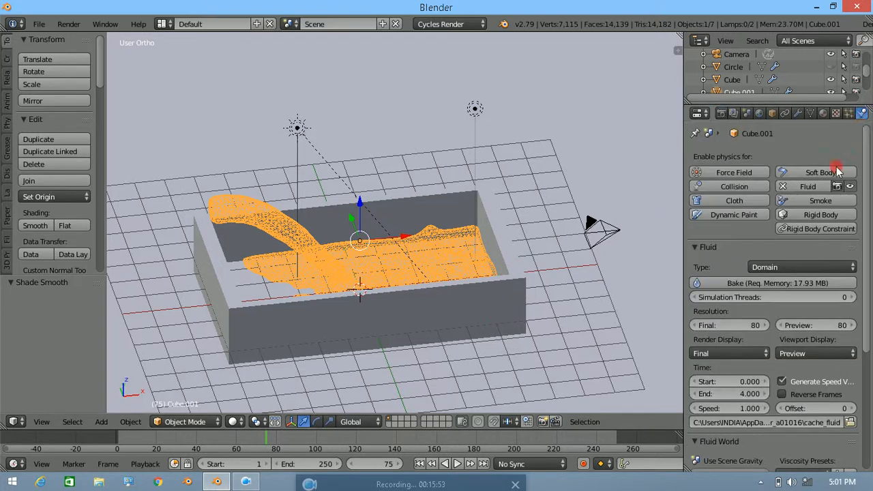
scroll(790, 360, down, 5)
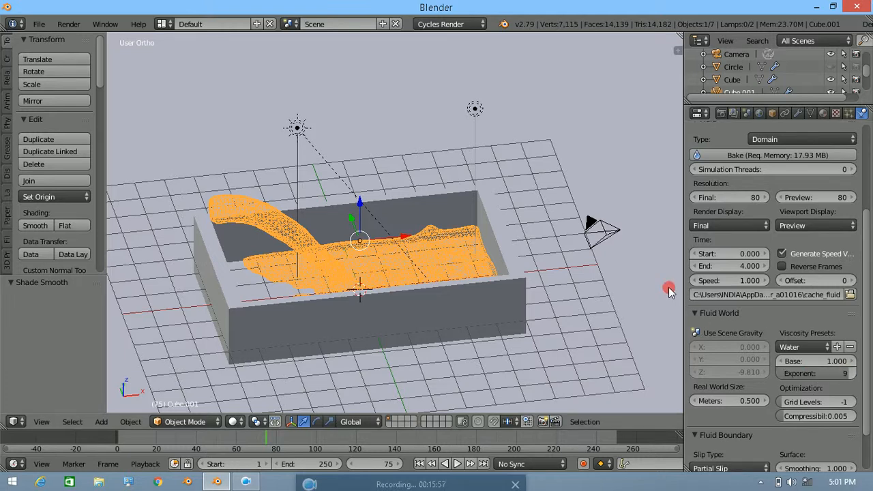
scroll(763, 264, up, 4)
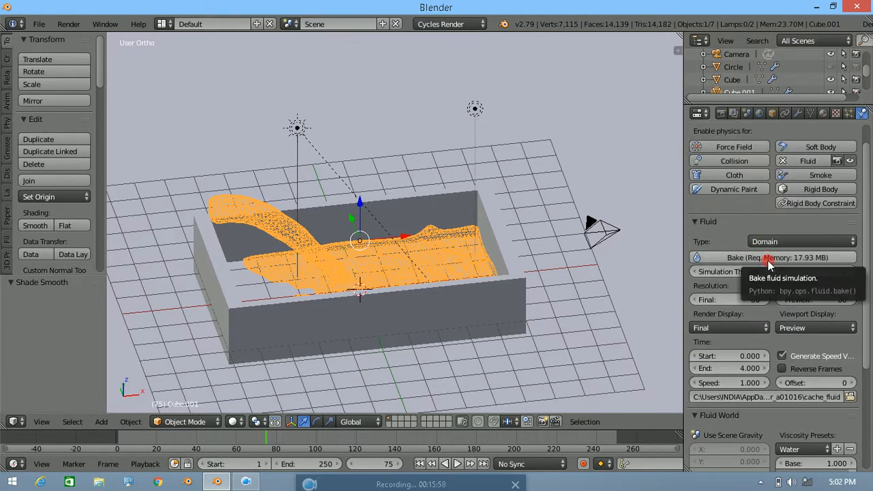
click(769, 259)
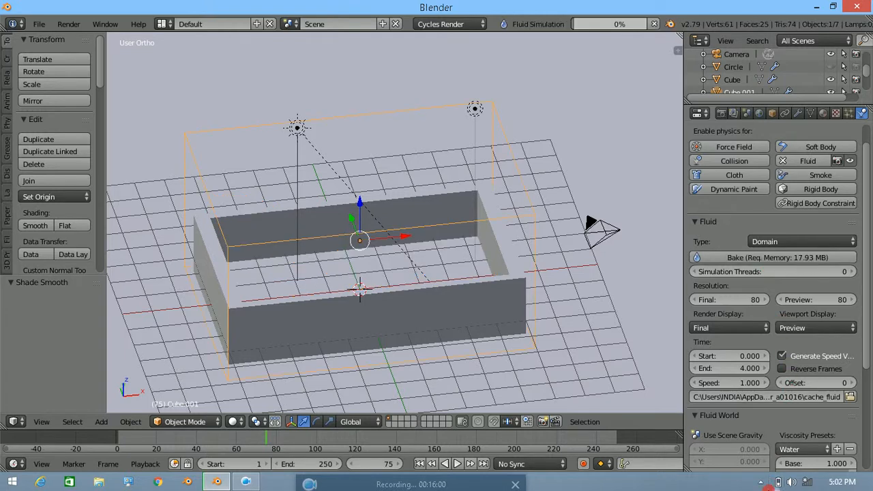
click(761, 482)
right_click(762, 423)
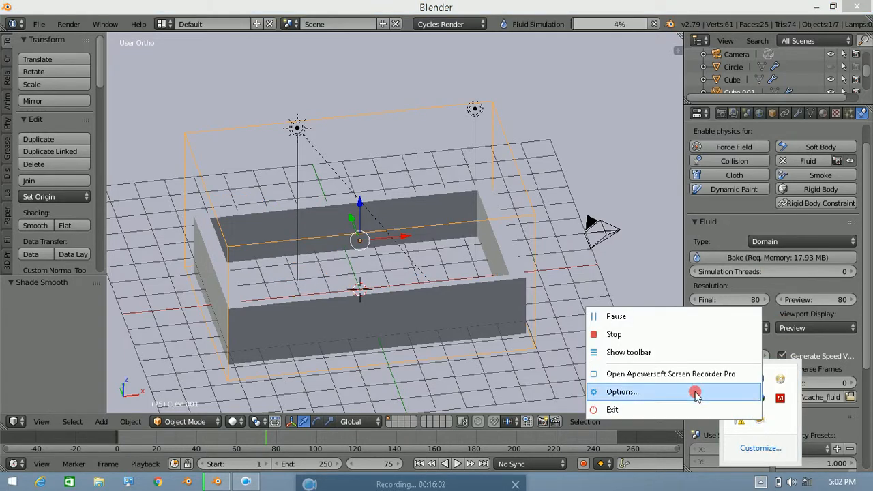
click(658, 313)
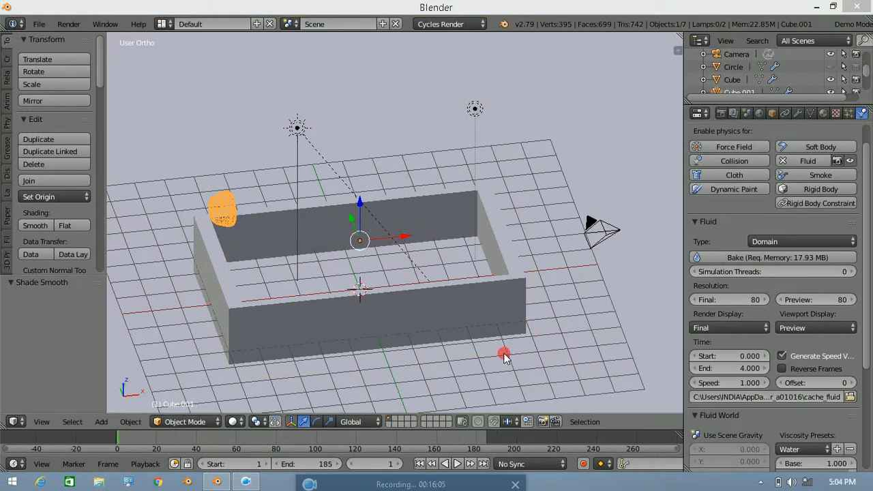
Play the newly baked water animation while viewing the box from several angles, and return to frame 1.
mouse_move(290, 302)
middle_down()
mouse_move(269, 277)
mouse_move(294, 302)
middle_up()
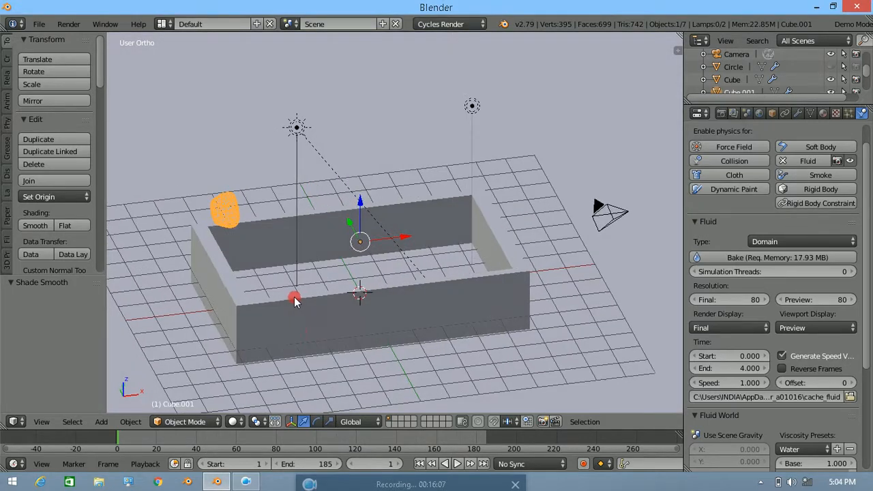
key(alt+a)
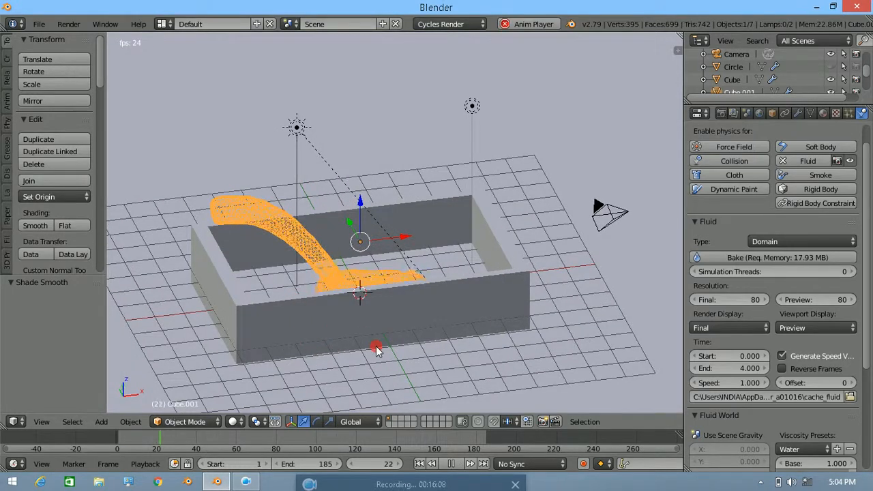
middle_drag(375, 348, 310, 264)
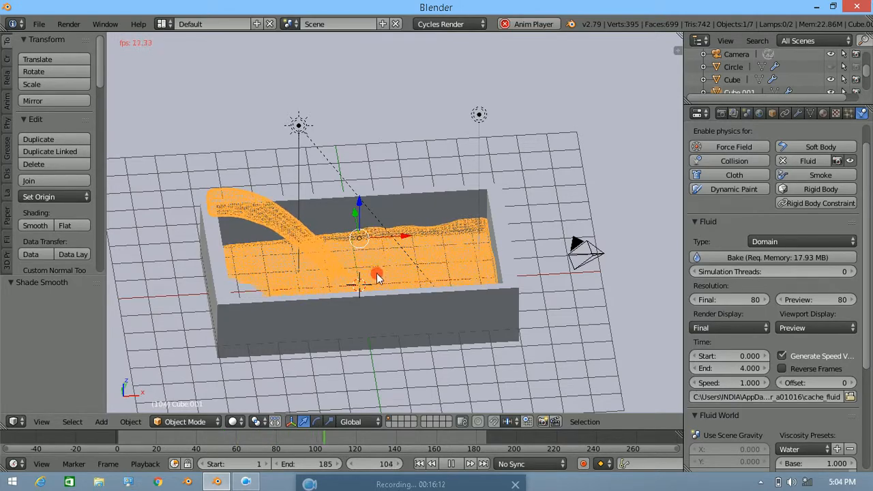
middle_drag(375, 271, 355, 244)
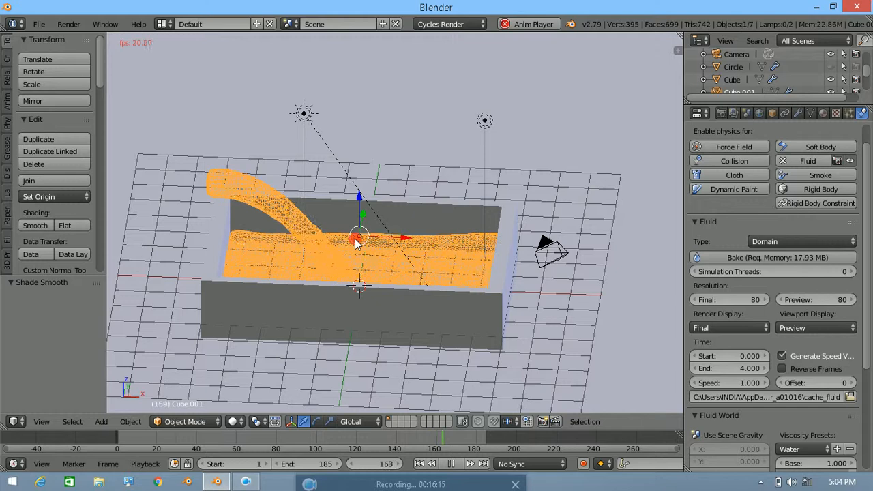
click(419, 464)
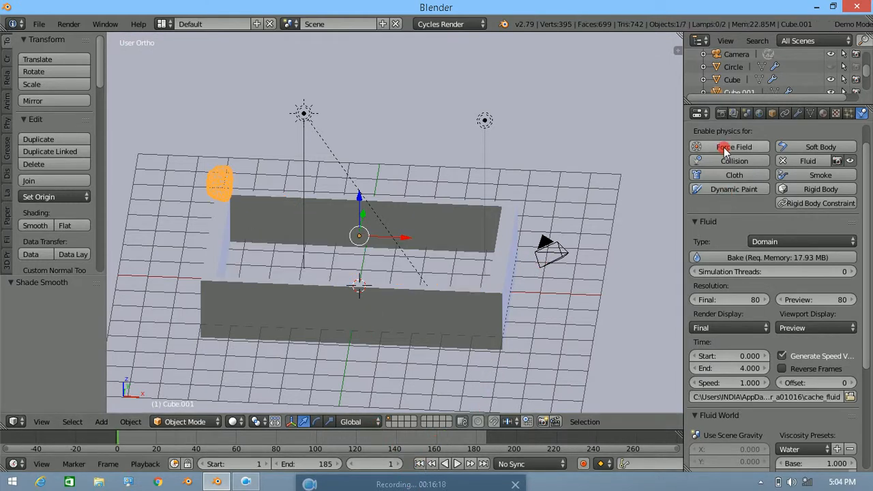
Show the render settings and switch the viewport to a perspective view looking down at the box from an angle.
click(721, 112)
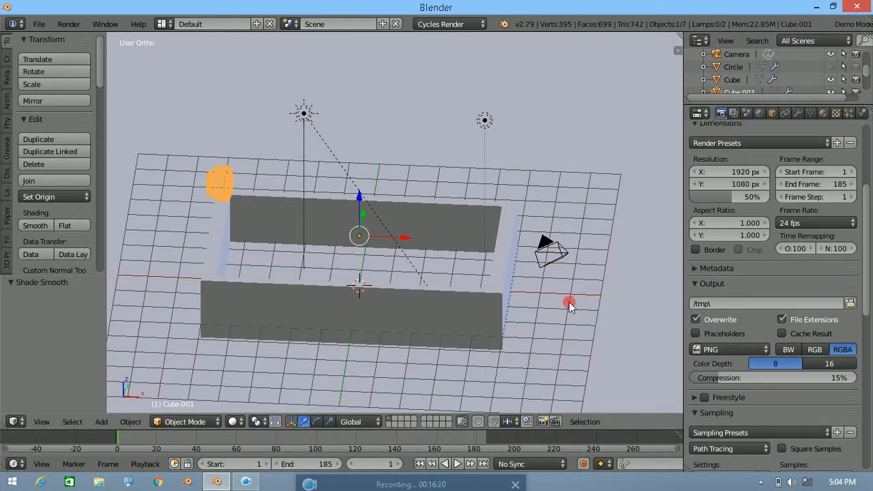
middle_drag(351, 307, 369, 329)
key(KP_5)
scroll(386, 319, down, 2)
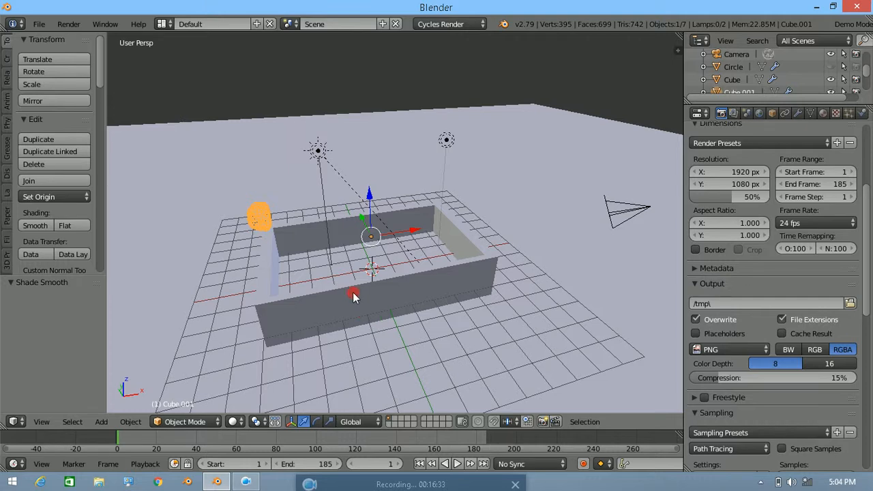
middle_drag(353, 295, 431, 306)
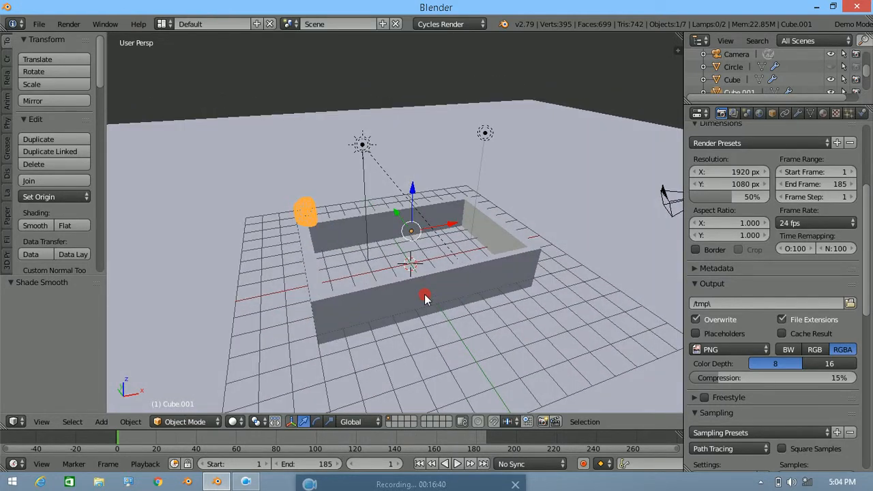
Play the water animation in the perspective view, stop it with the box well filled, and reselect the water mesh in Object Mode.
key(alt+a)
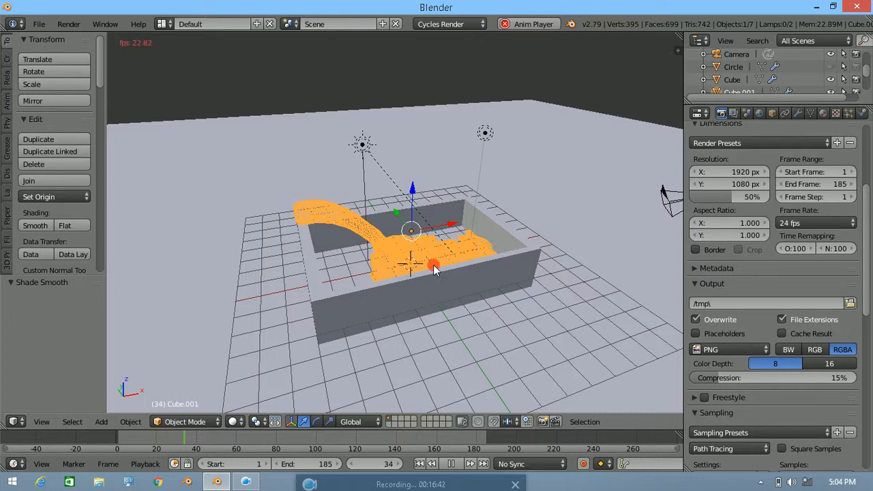
key(alt+a)
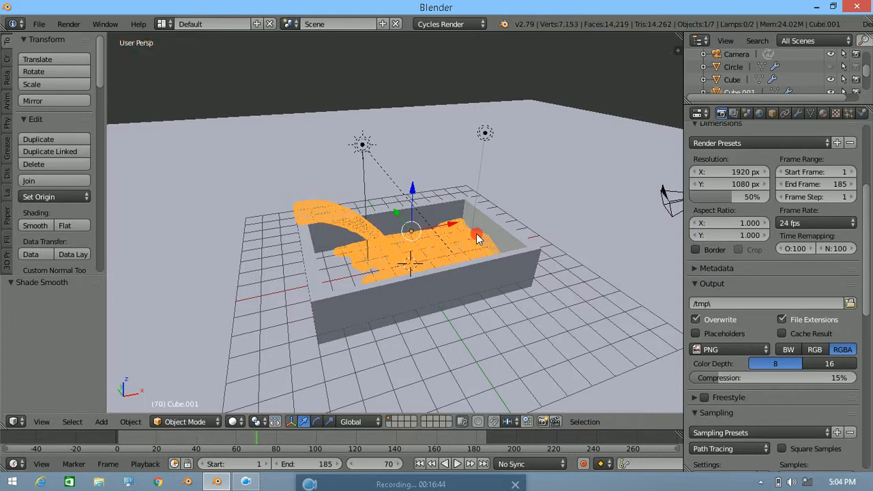
key(alt+a)
key(a)
key(alt+a)
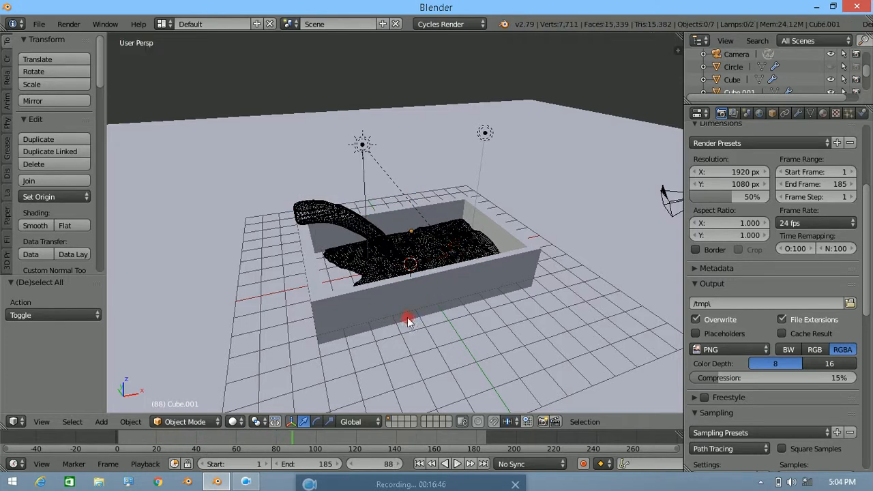
right_click(374, 251)
key(ctrl+Tab)
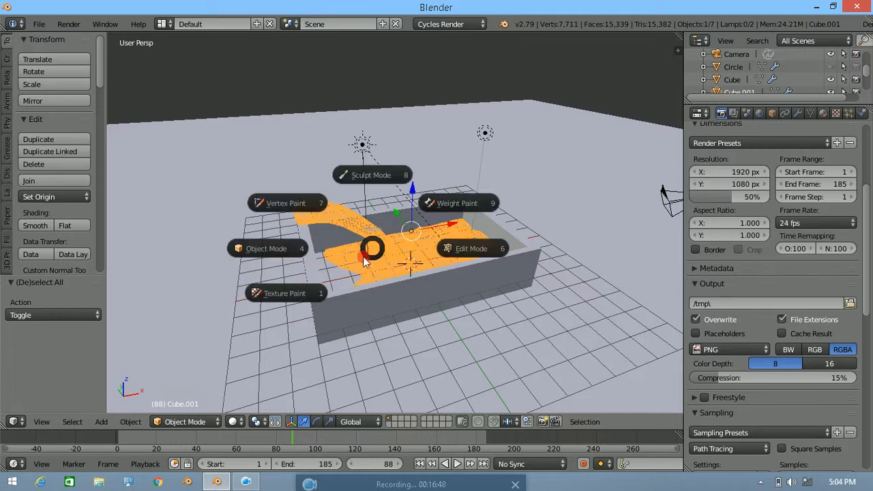
click(302, 239)
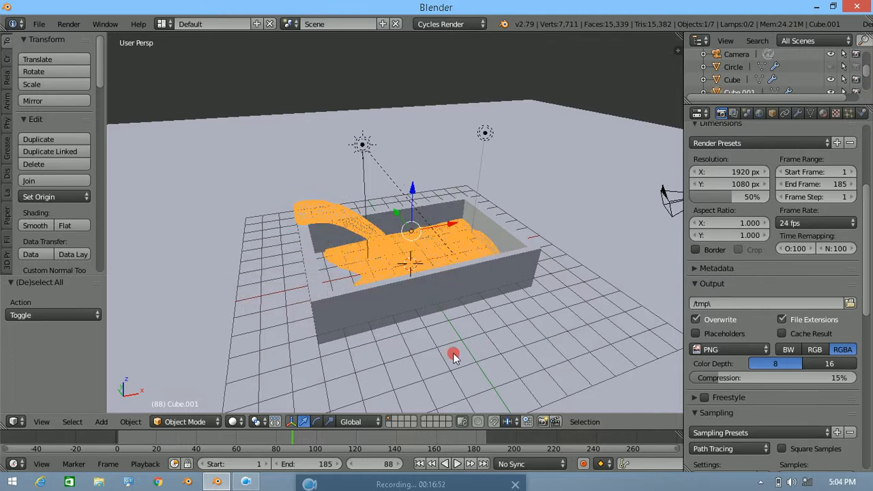
Replay the water animation to find a good moment and set the current frame to 80.
click(457, 464)
key(alt+a)
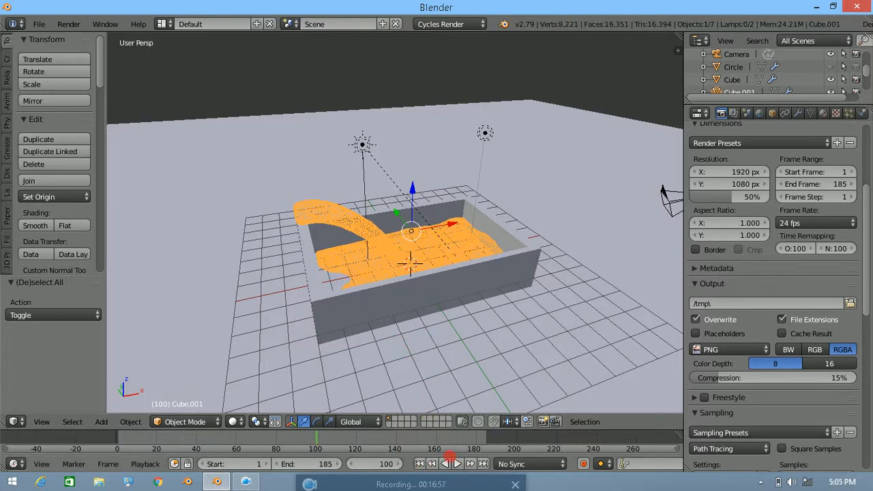
click(457, 464)
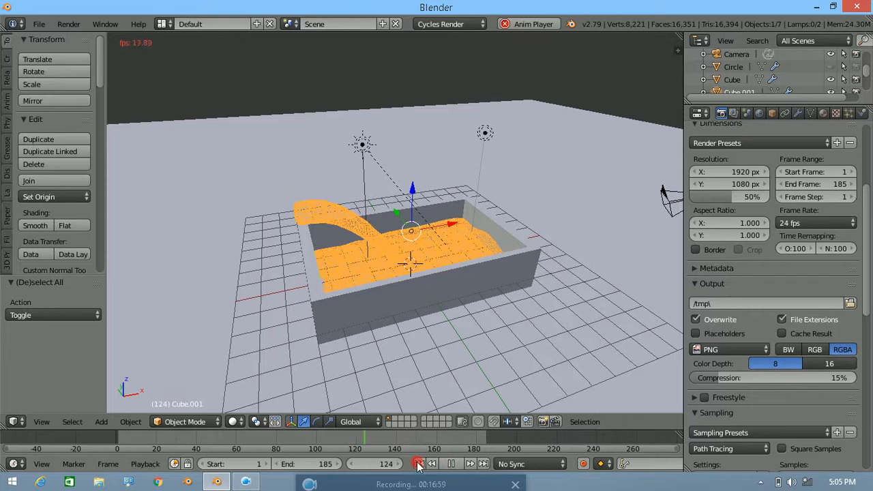
click(453, 464)
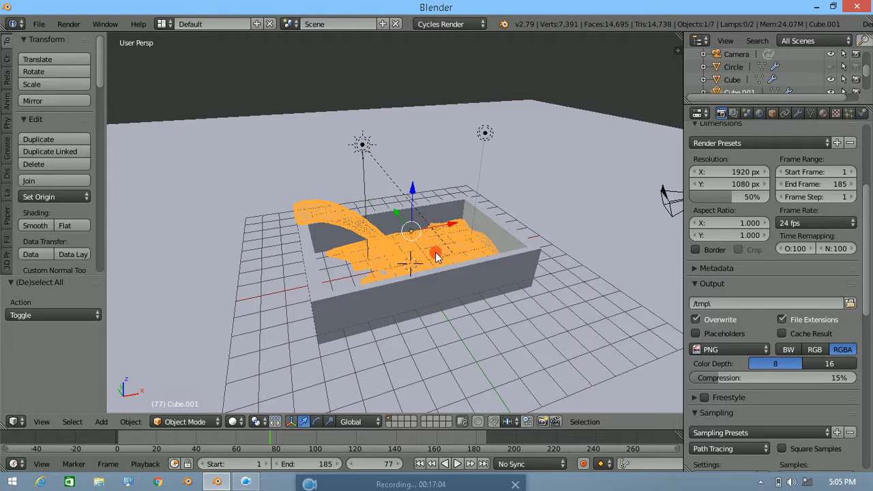
click(398, 466)
click(398, 465)
click(398, 465)
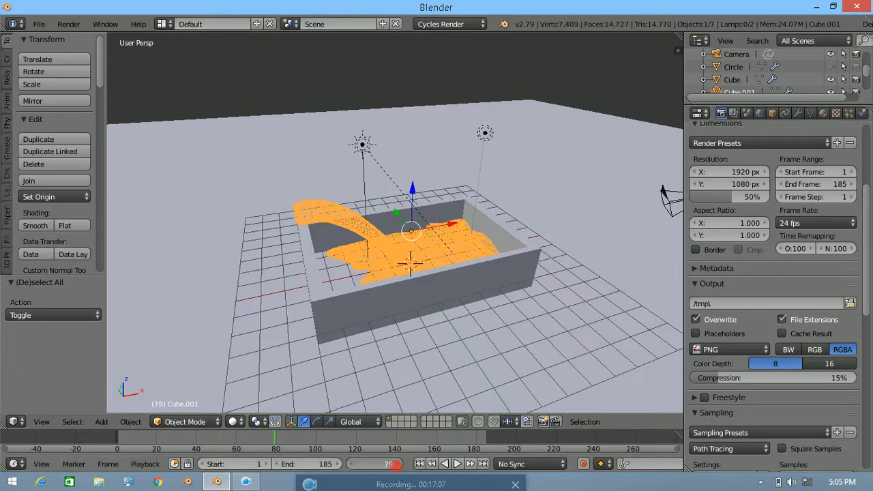
click(398, 465)
click(352, 463)
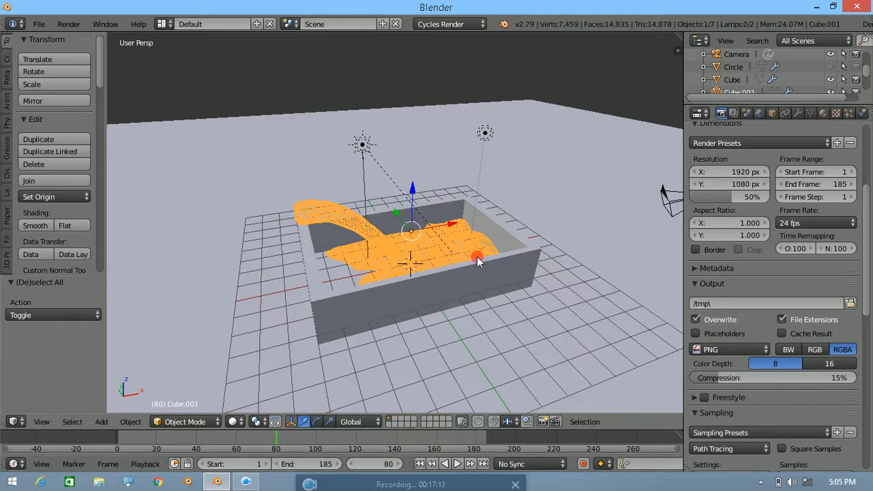
Align the camera to the current view, lock the camera to the view, and pull it back until the whole box fits the frame.
key(ctrl+alt+KP_0)
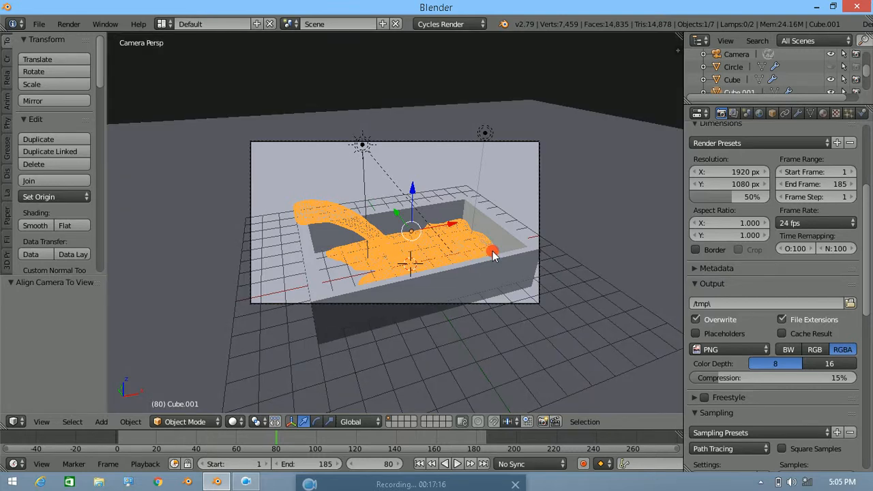
key(n)
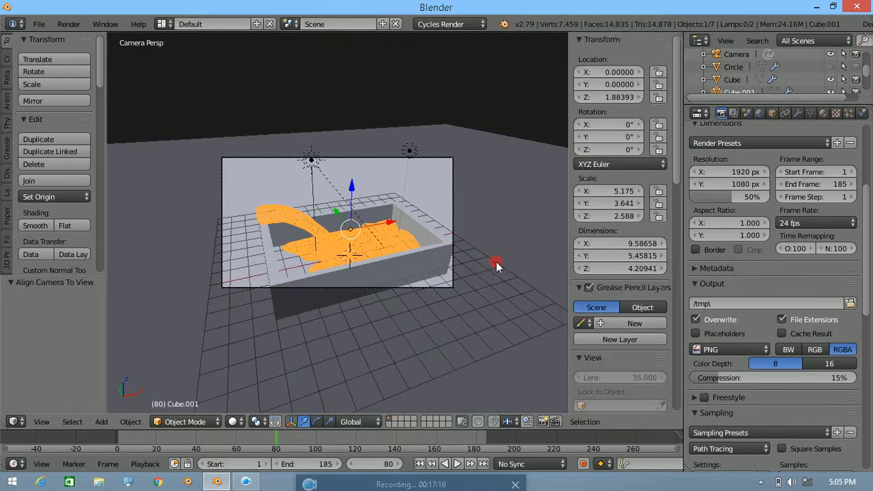
scroll(619, 360, down, 3)
click(621, 362)
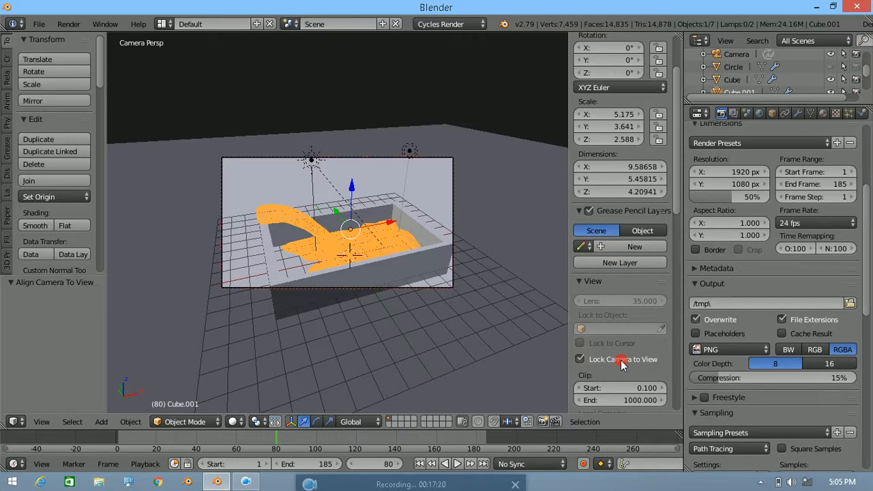
key(n)
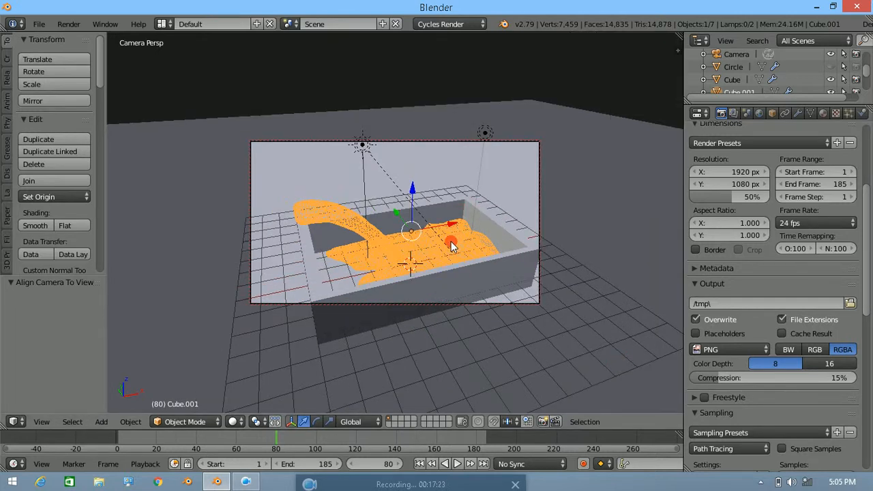
scroll(451, 242, down, 3)
scroll(451, 246, down, 2)
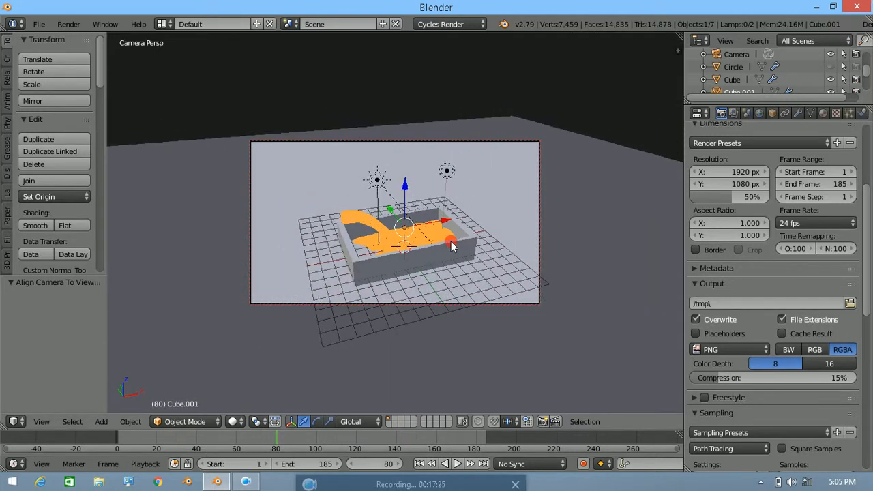
Unlock the camera from the view and check the box's framing through the camera against the orthographic and perspective views.
key(n)
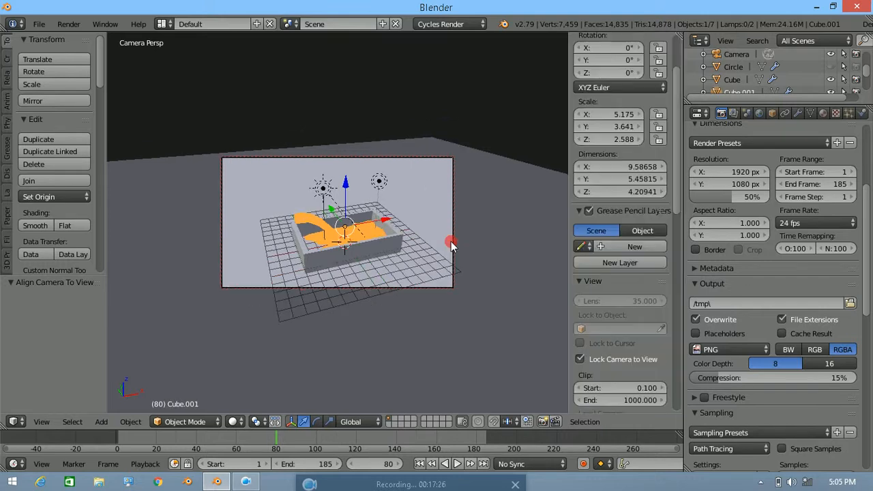
click(607, 359)
key(n)
scroll(413, 308, up, 5)
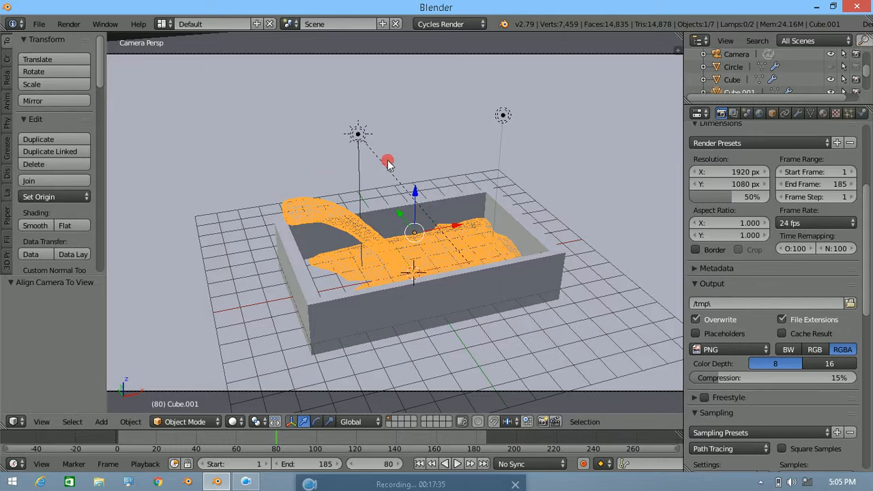
key(KP_5)
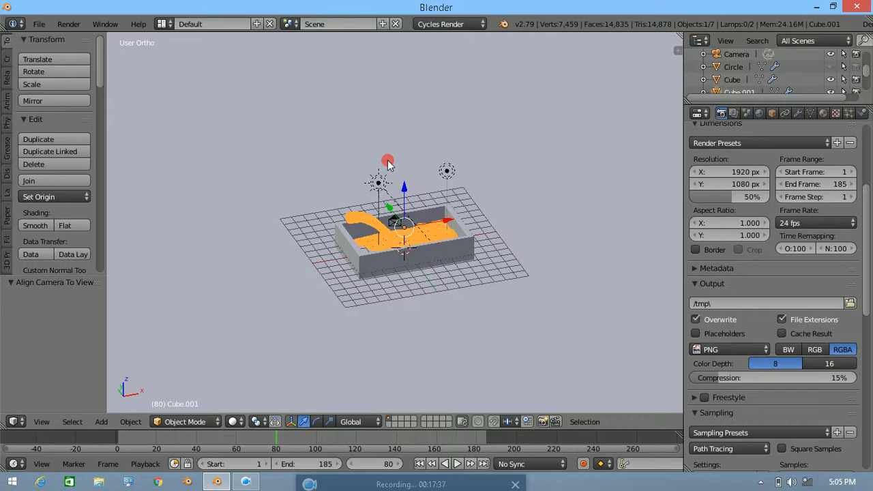
key(KP_5)
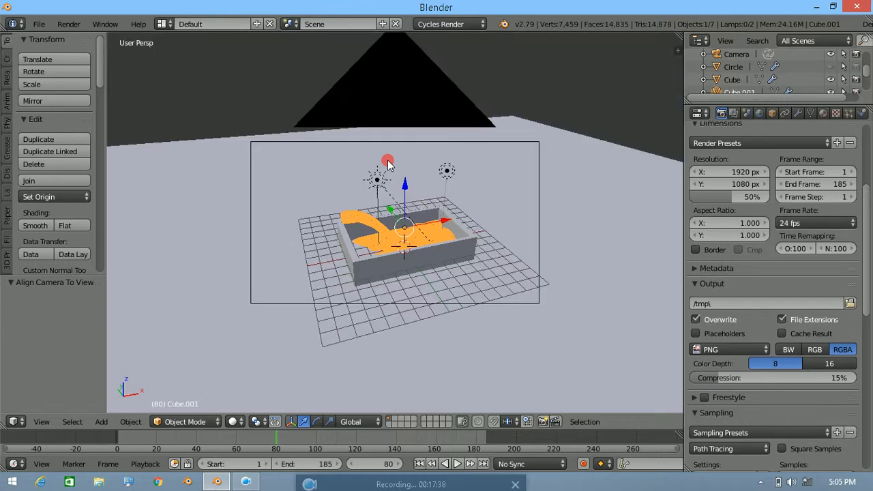
key(KP_0)
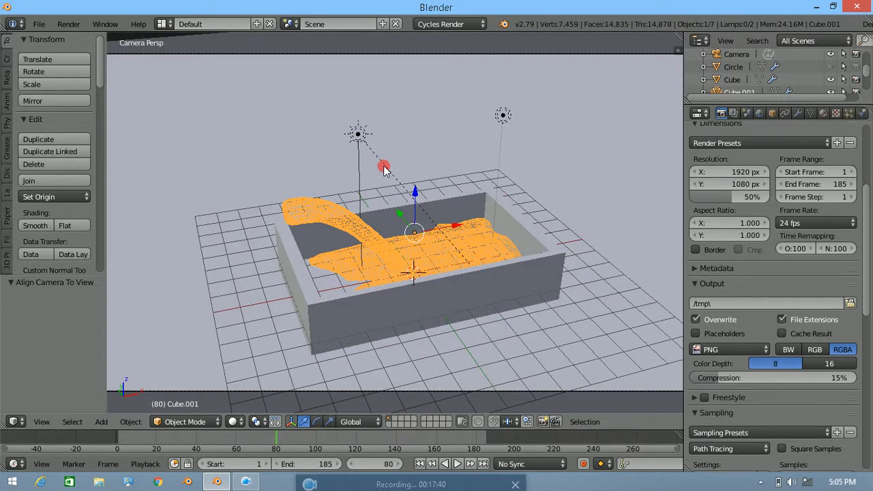
Preview the scene through the camera in Rendered shading, and return the viewport to Solid shading.
key(z)
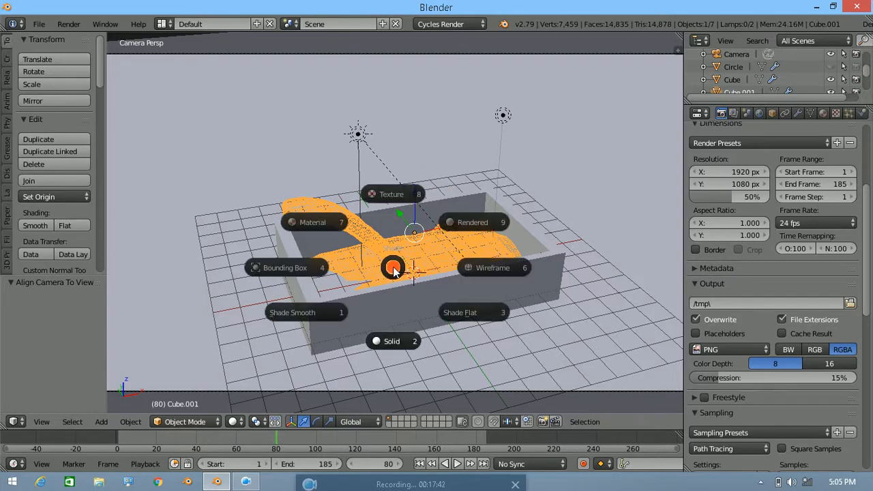
key(9)
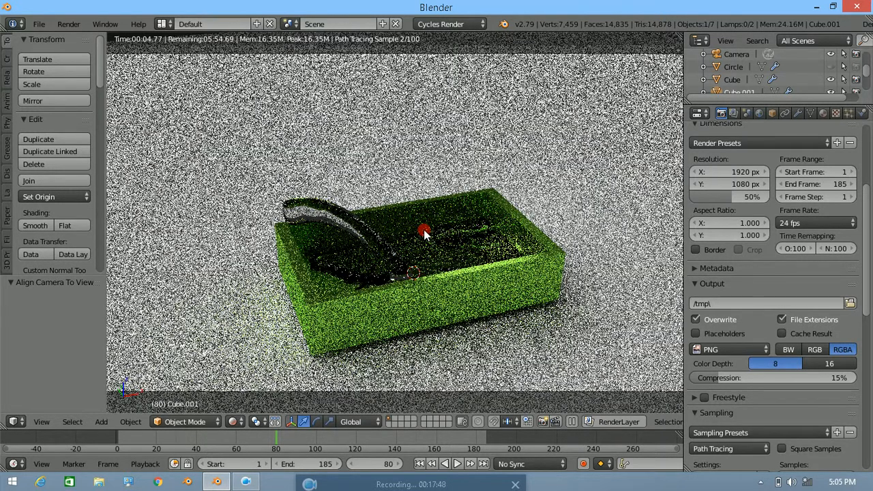
key(z)
key(2)
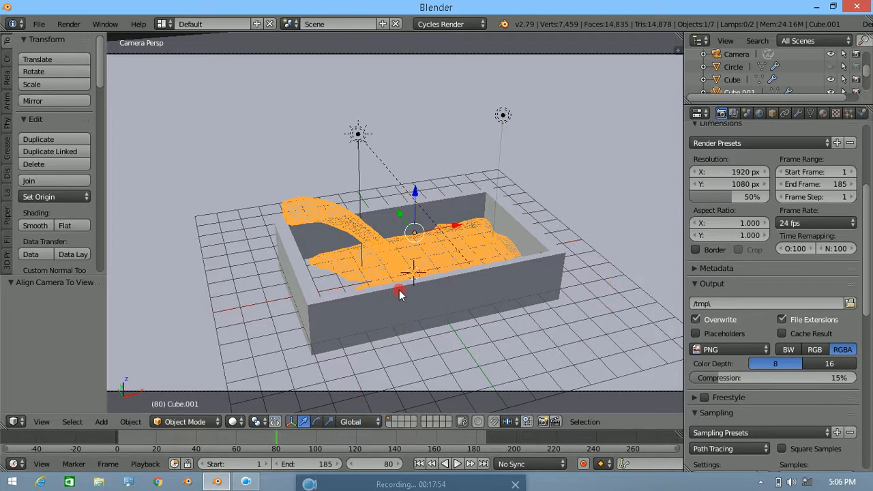
Set the render output format to BMP with RGB colour.
click(732, 348)
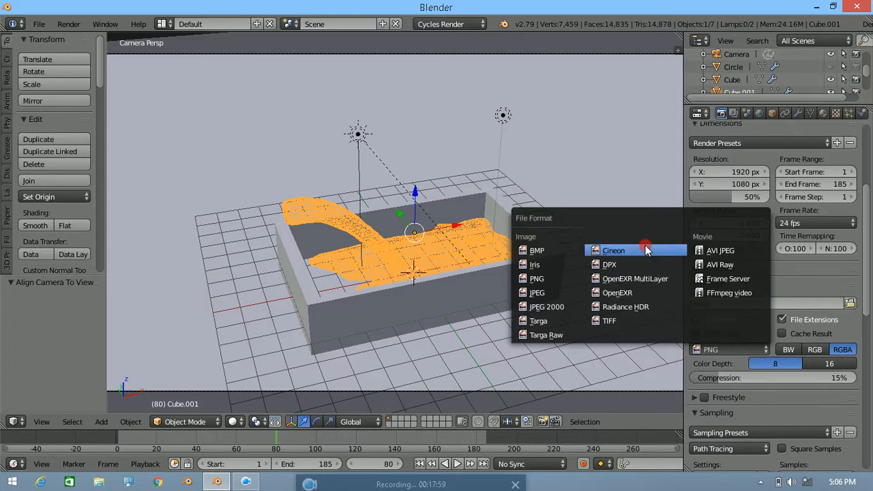
click(579, 249)
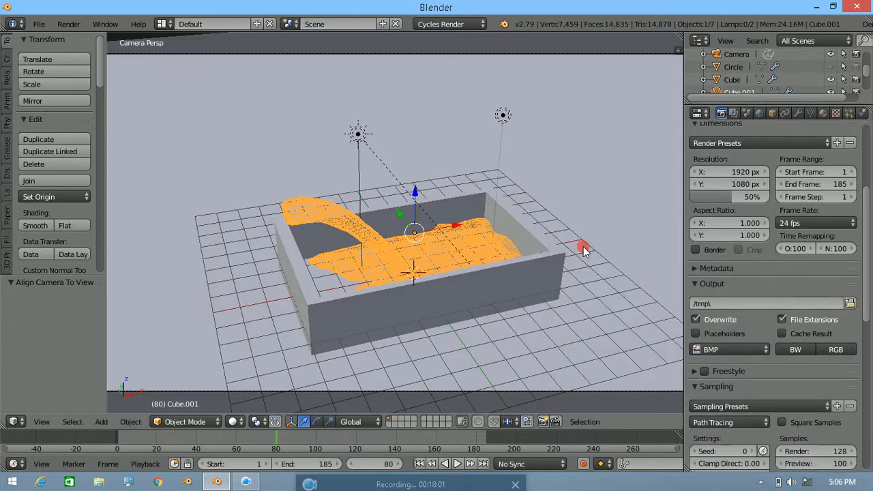
click(827, 350)
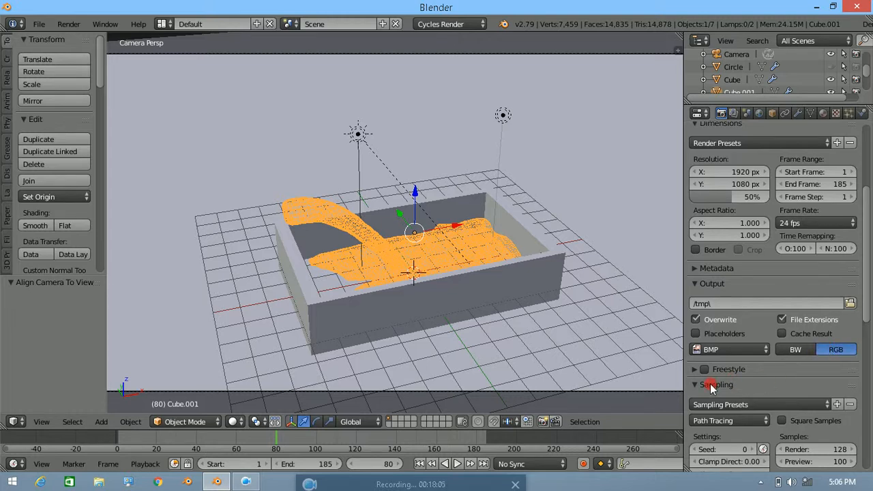
Set the sampling values to Clamp Indirect 0.10, Clamp Direct 0.50 and 100 render samples.
scroll(710, 383, down, 5)
click(727, 375)
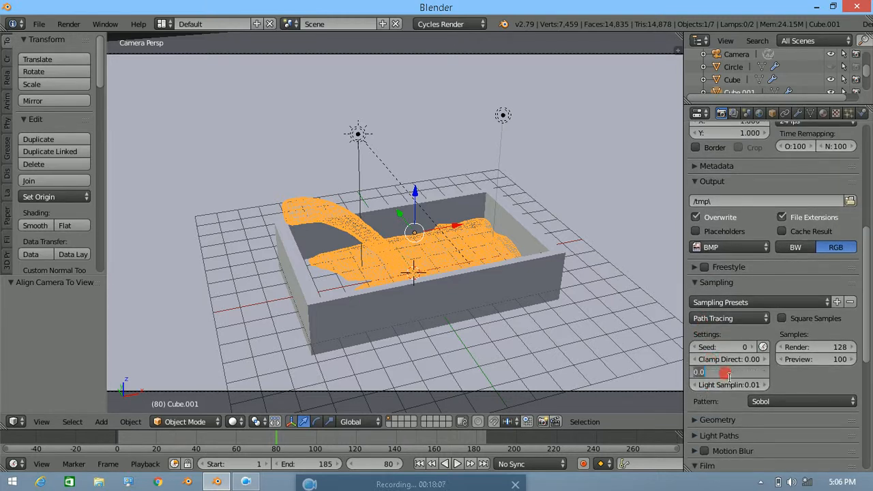
text(.1)
key(Return)
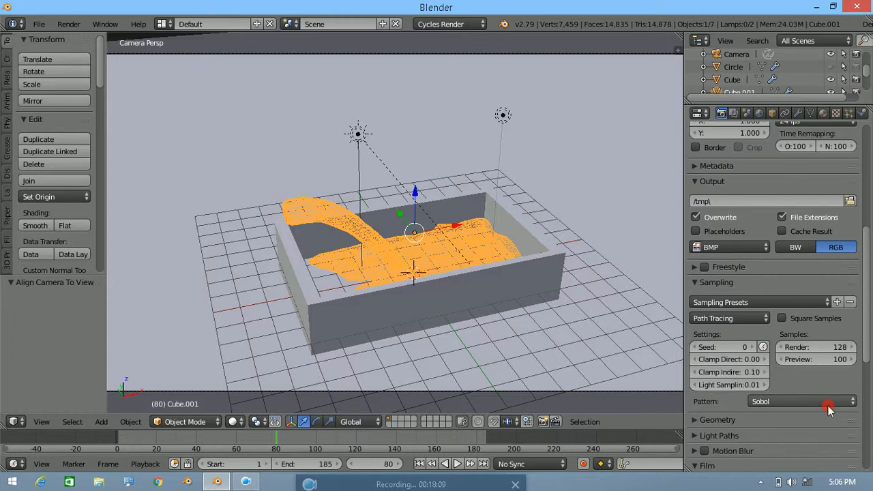
click(750, 360)
text(.)
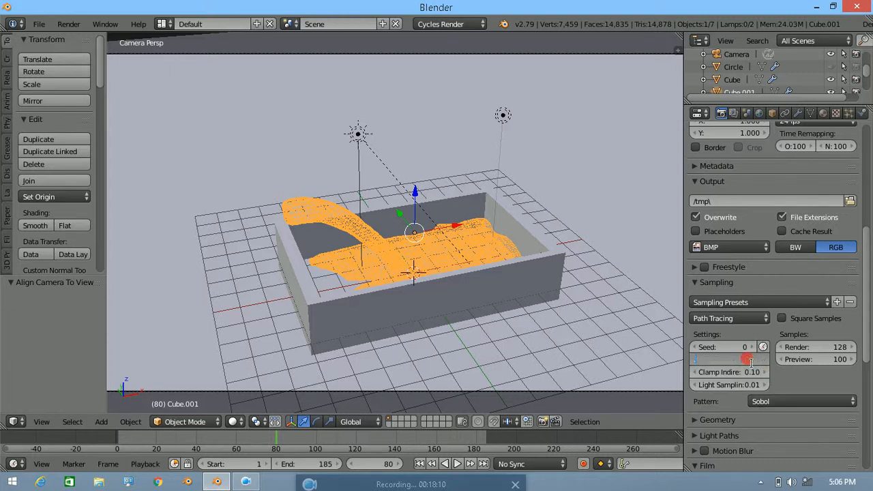
text(5)
key(Return)
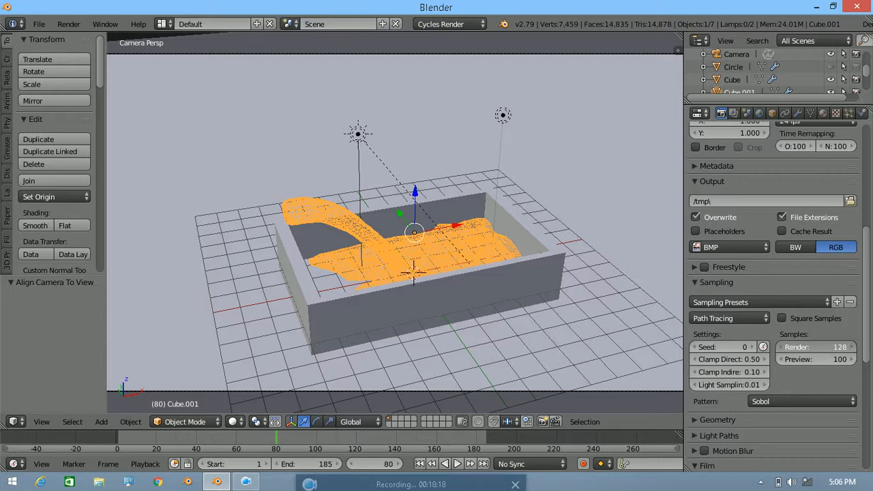
click(818, 347)
key(Return)
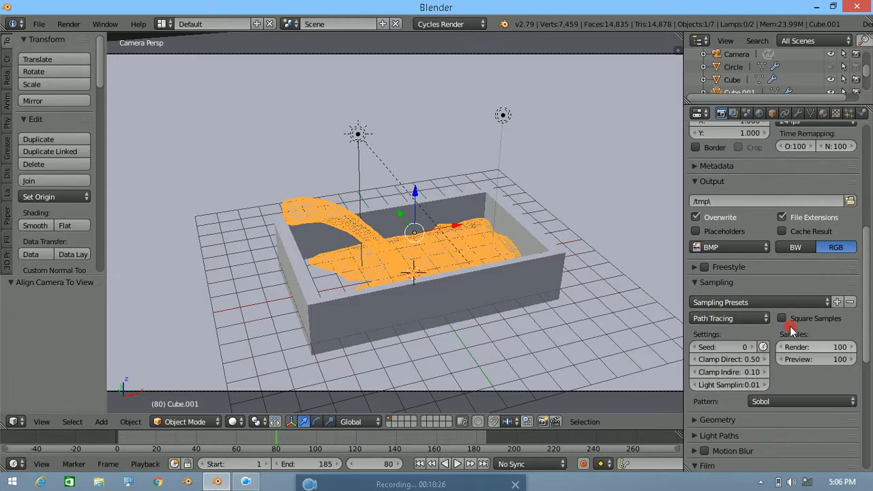
Set the Light Paths transparency to a maximum of 5 and a minimum of 3.
scroll(771, 380, down, 2)
click(729, 374)
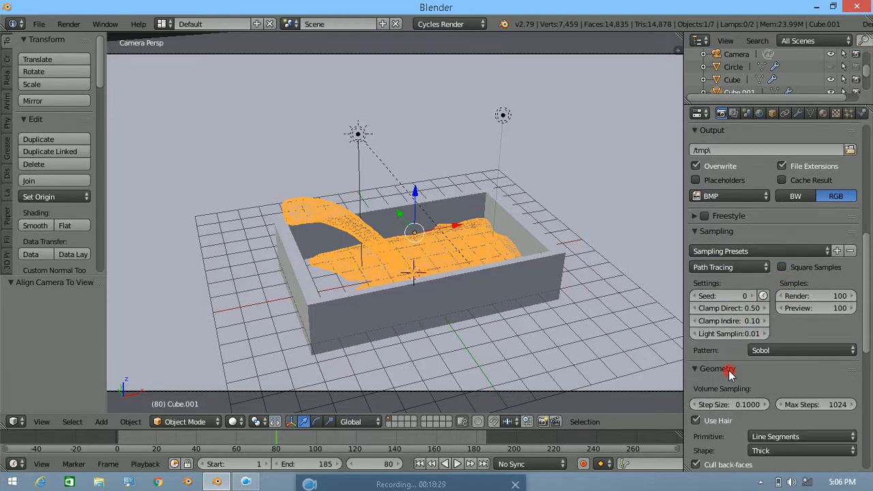
click(729, 371)
click(727, 384)
scroll(764, 393, down, 3)
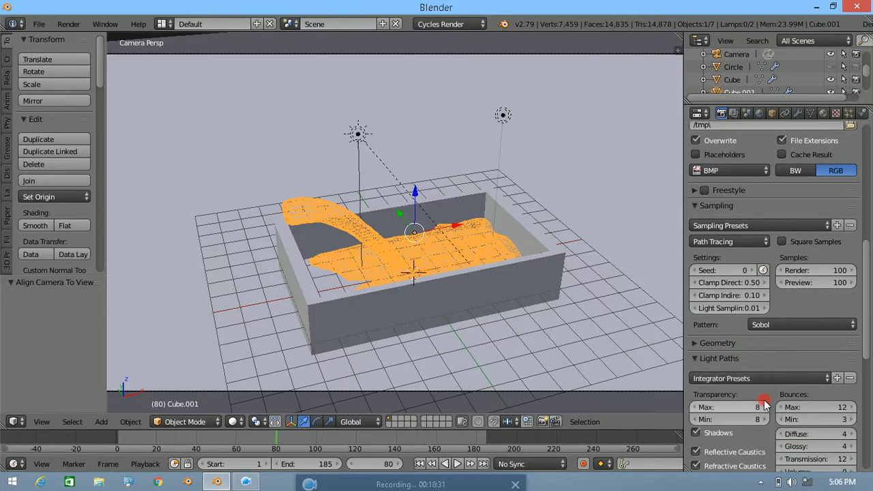
click(738, 356)
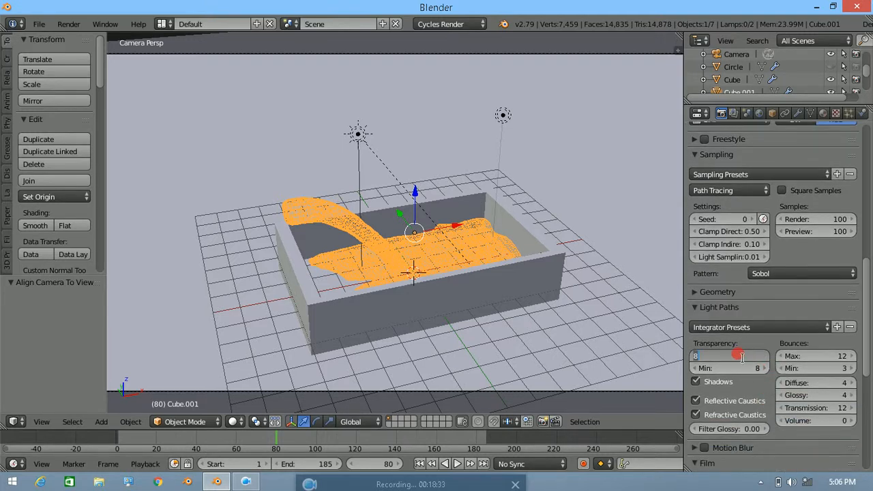
text(5)
key(Return)
click(747, 368)
text(3)
key(Return)
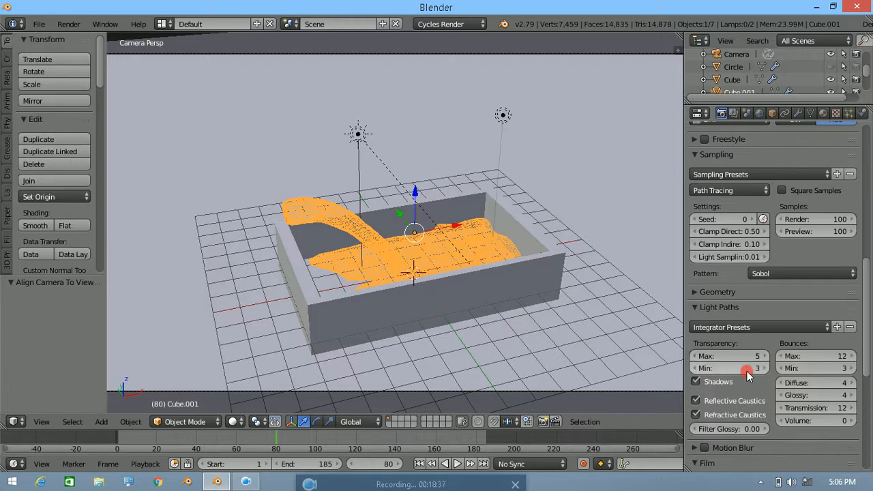
Set the Light Paths bounces to a maximum of 5 and a minimum of 3.
click(822, 356)
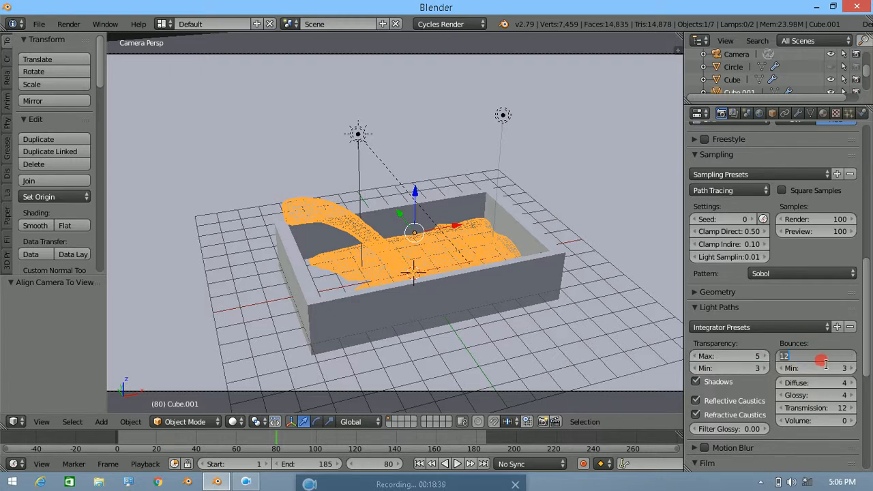
key(Return)
click(839, 367)
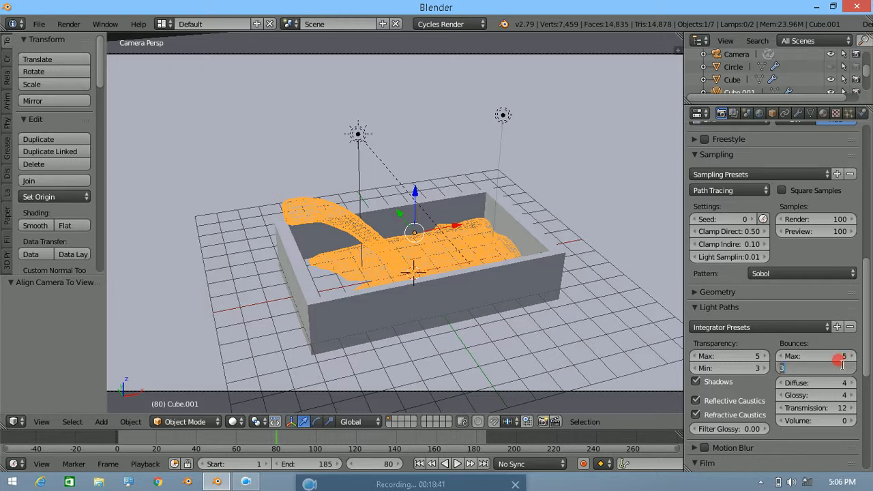
key(Return)
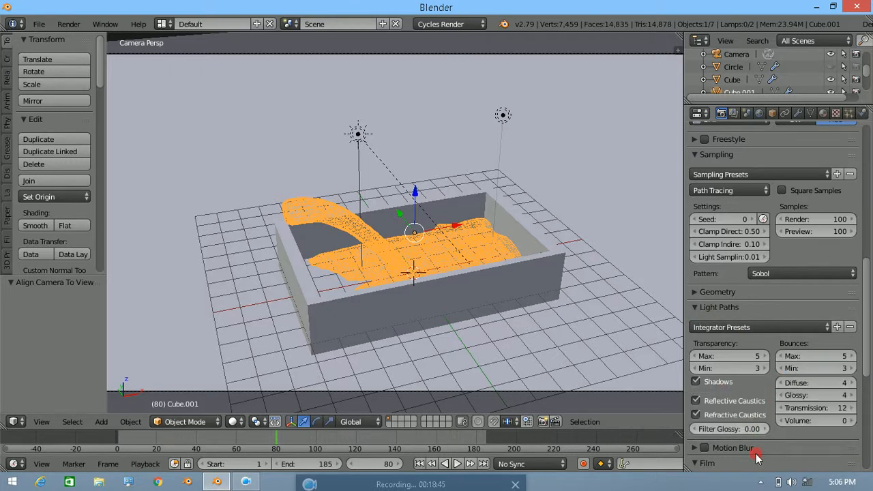
Enable Denoising for the scene's render layer.
scroll(734, 125, up, 8)
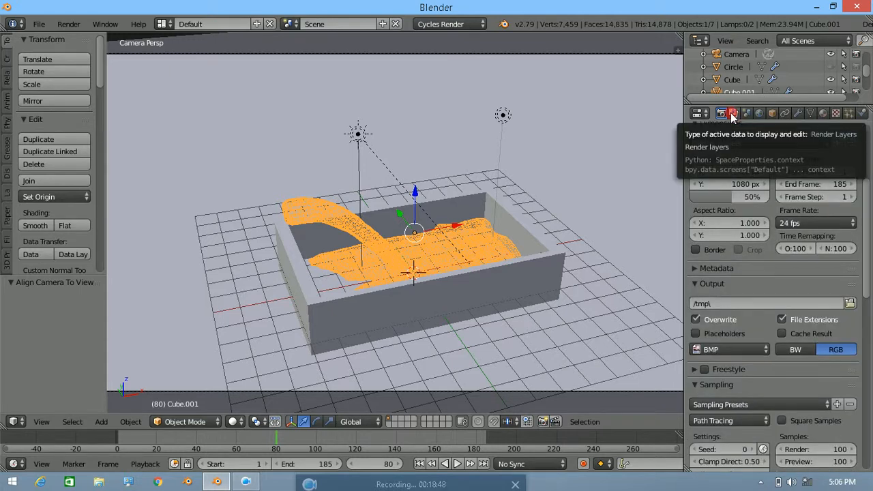
click(733, 114)
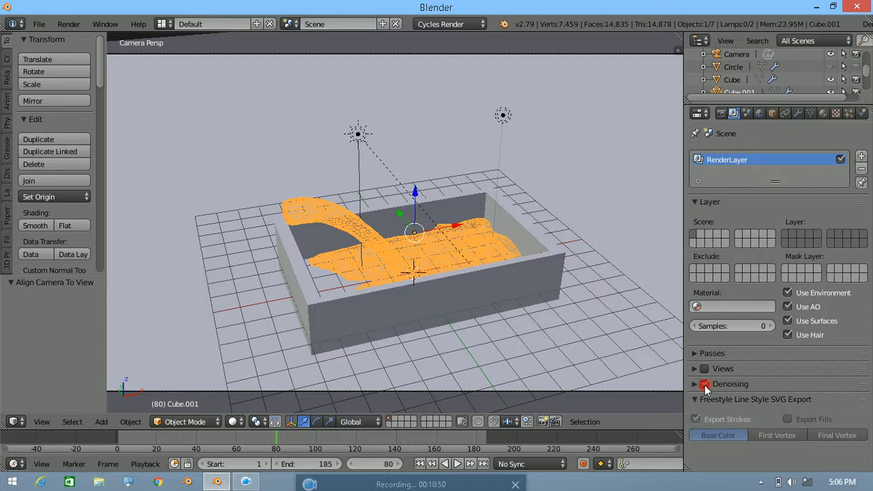
click(705, 385)
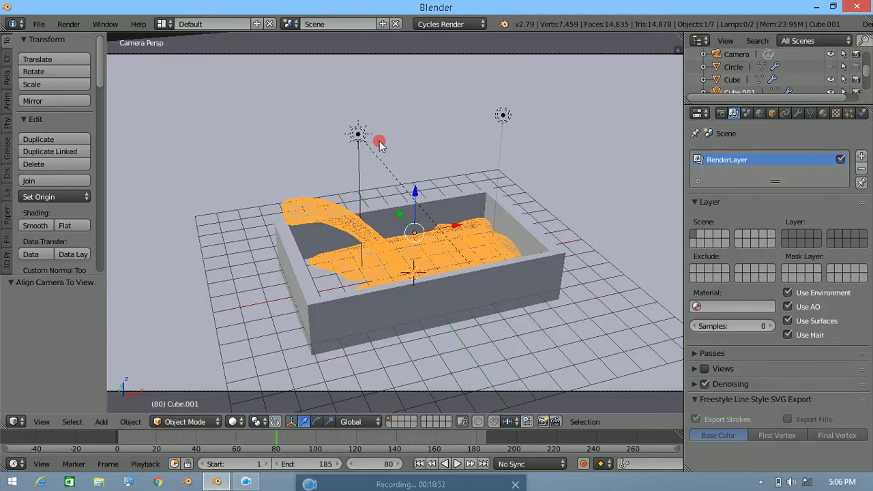
Save the scene as Newfile.blend in the E:\3D models folder.
click(38, 25)
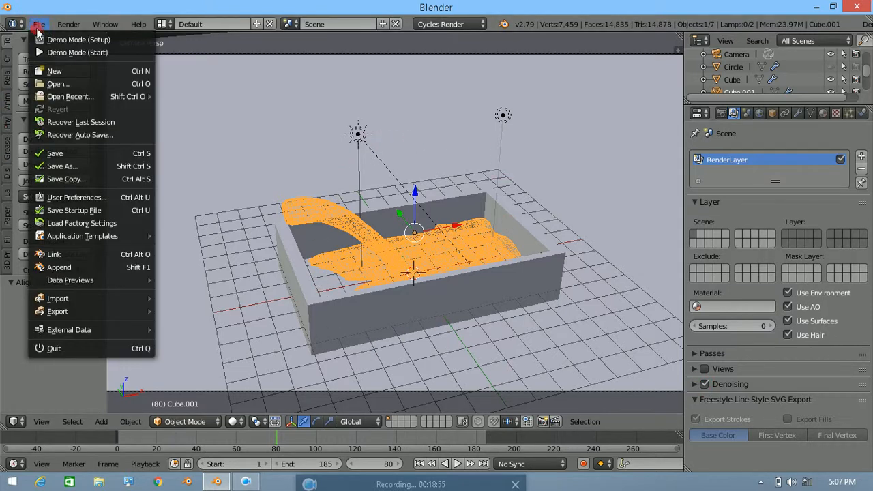
click(72, 166)
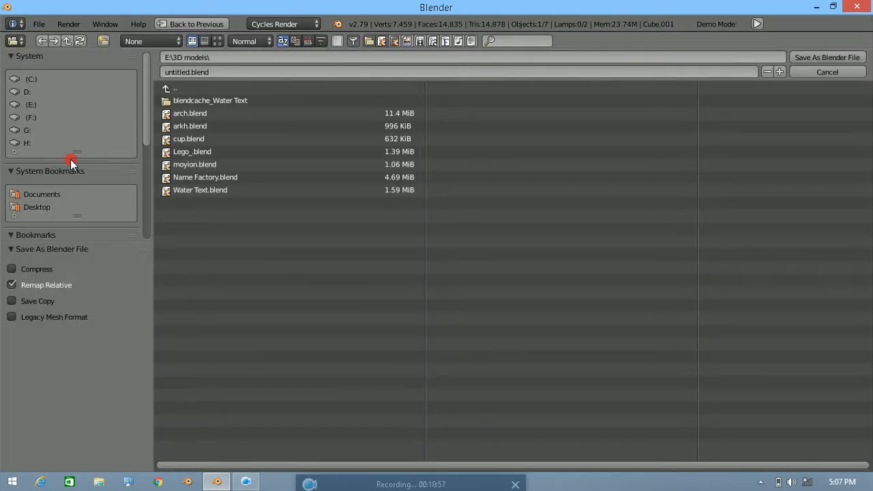
click(214, 73)
key(BackSpace)
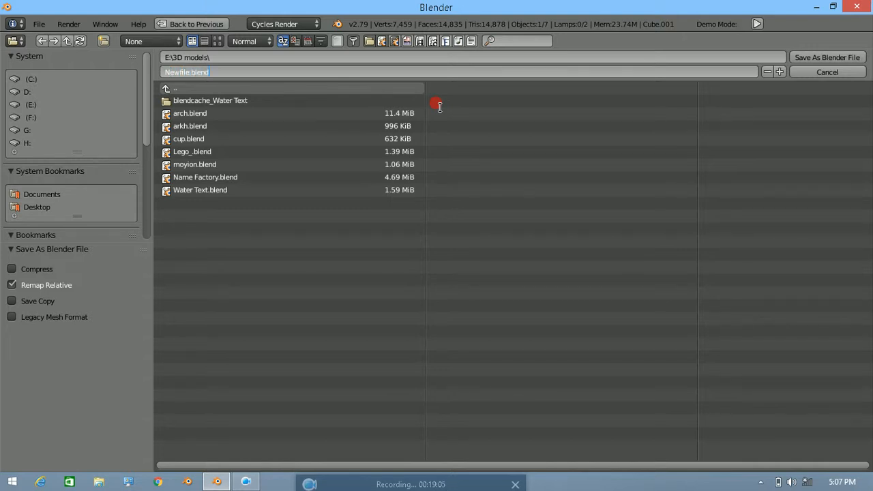
click(809, 60)
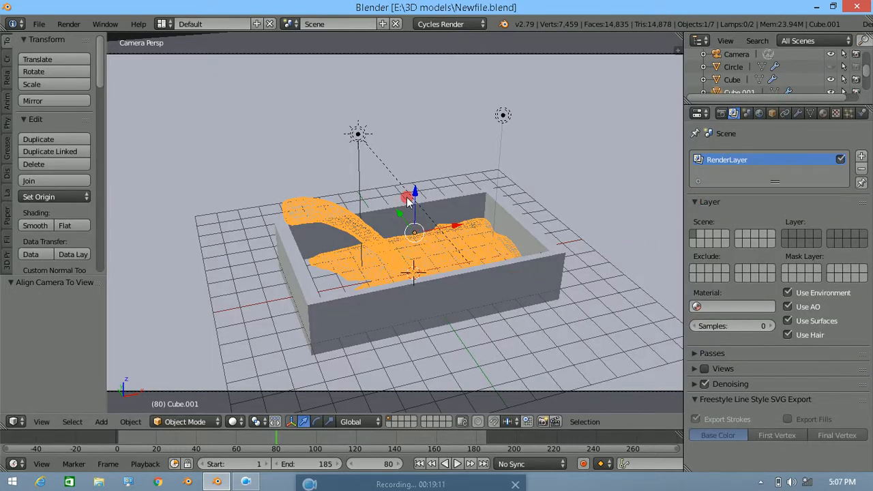
Switch the viewport to Wireframe shading and bring up the main render settings.
key(z)
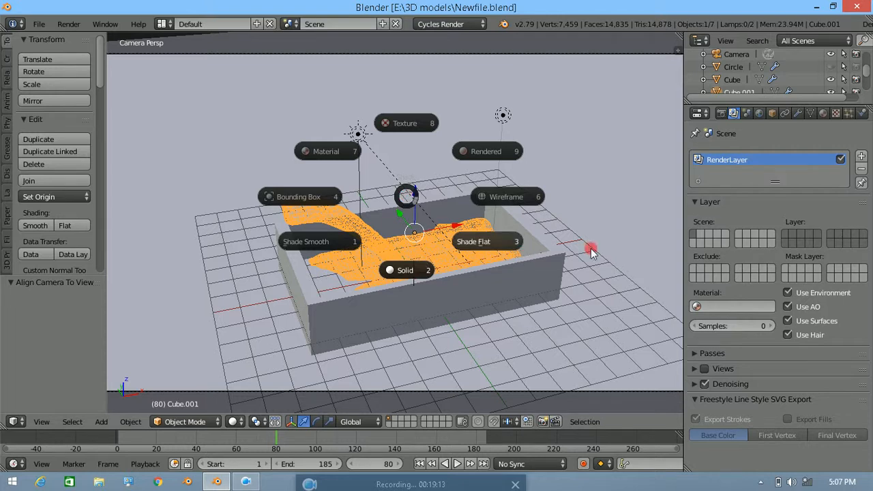
click(721, 113)
click(721, 113)
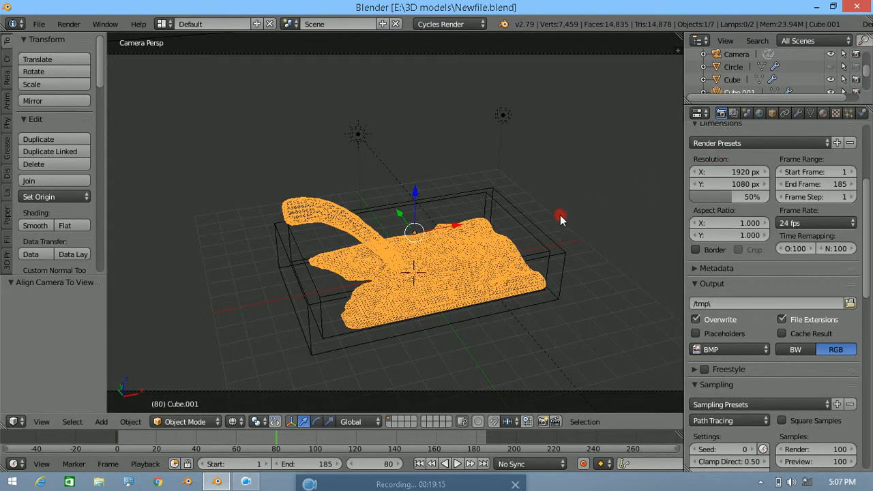
scroll(715, 170, up, 5)
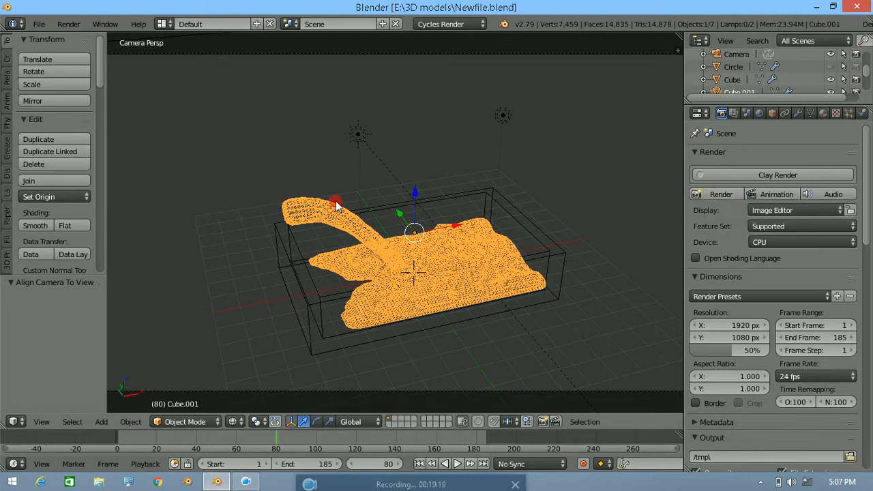
Undo the last operation, leave the camera view, and select the large ground plane around the box in wireframe.
key(ctrl+z)
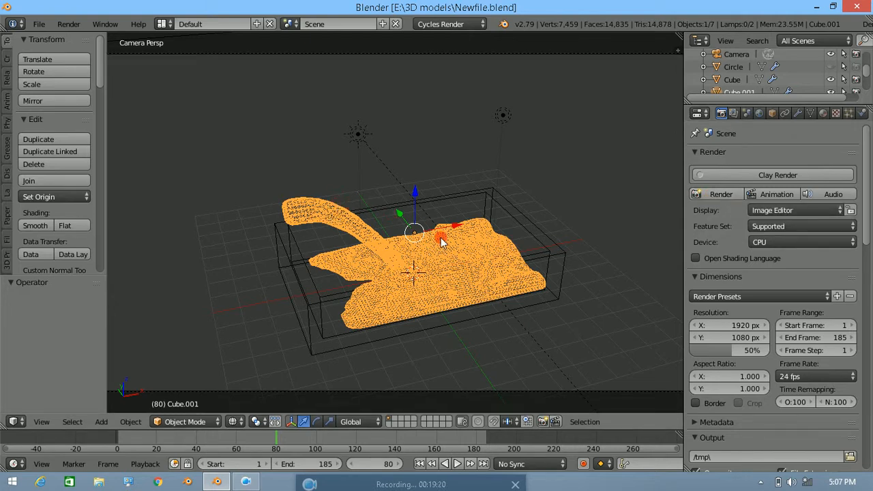
mouse_move(470, 257)
middle_down()
mouse_move(462, 216)
mouse_move(457, 246)
mouse_move(478, 273)
mouse_move(465, 256)
middle_up()
right_click(502, 239)
key(z)
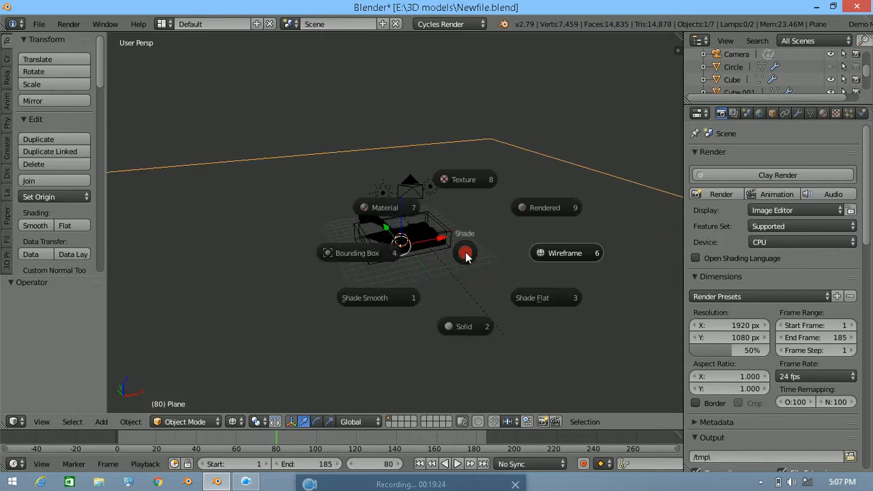
click(466, 253)
scroll(466, 256, up, 3)
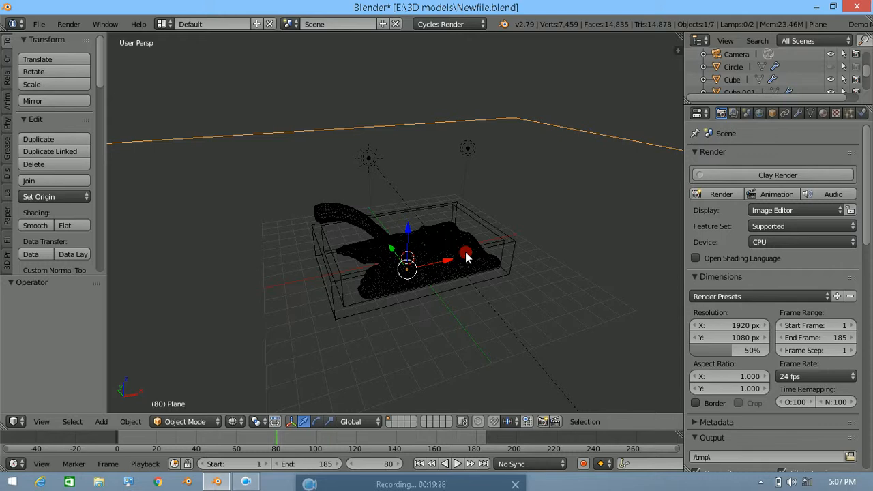
Check the render layer's Denoising option and the render dimensions, output and sampling settings.
click(735, 116)
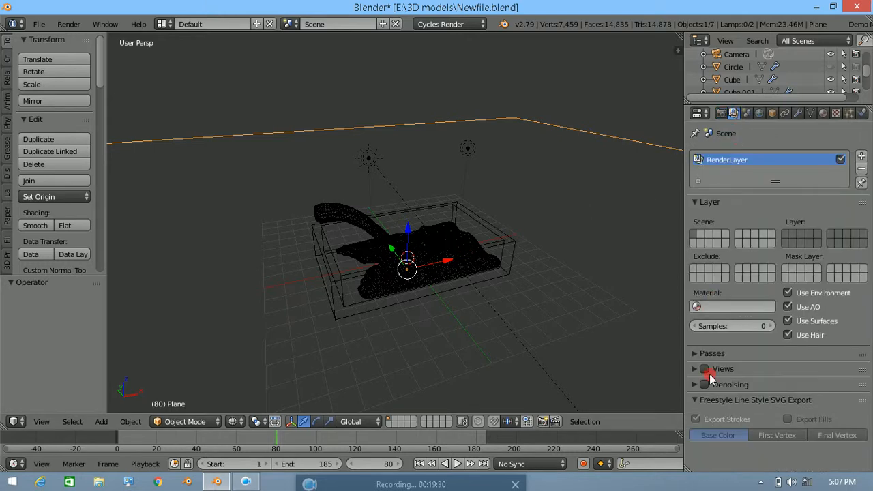
click(721, 114)
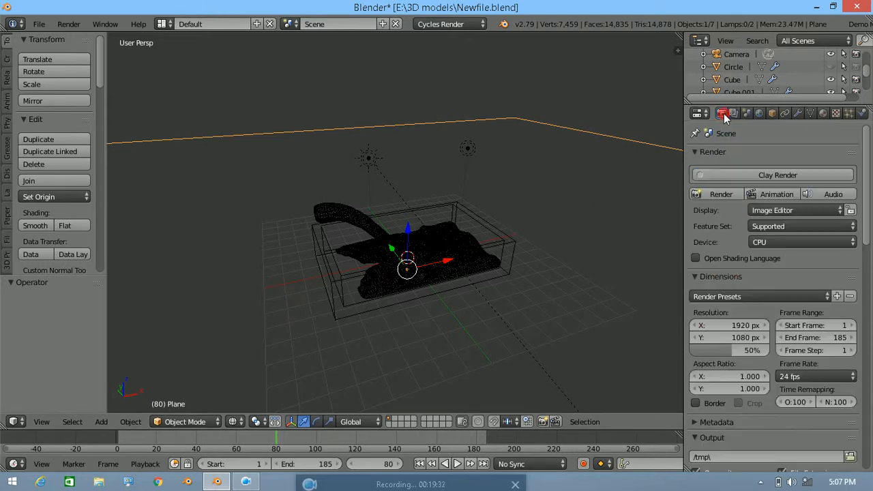
scroll(730, 409, down, 5)
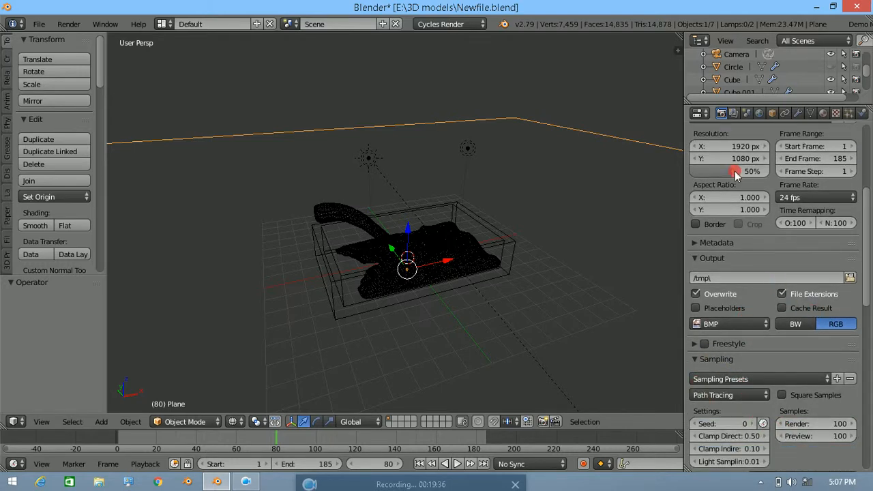
click(734, 113)
click(45, 25)
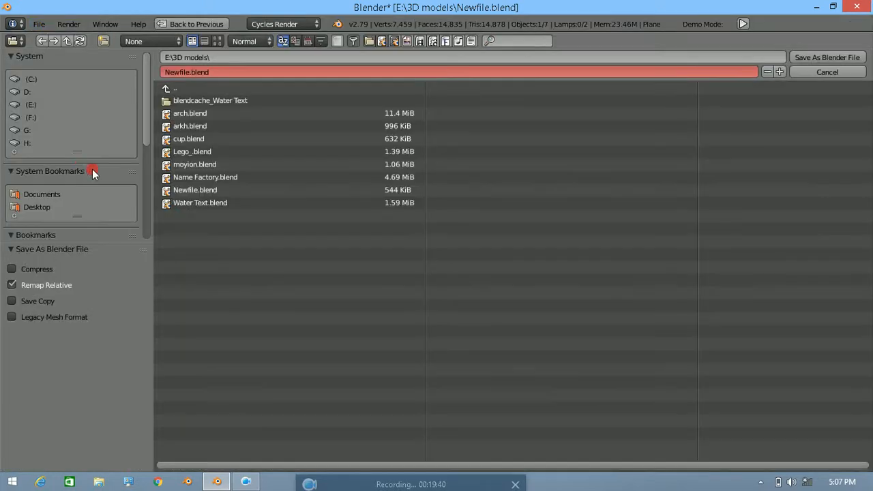
click(68, 166)
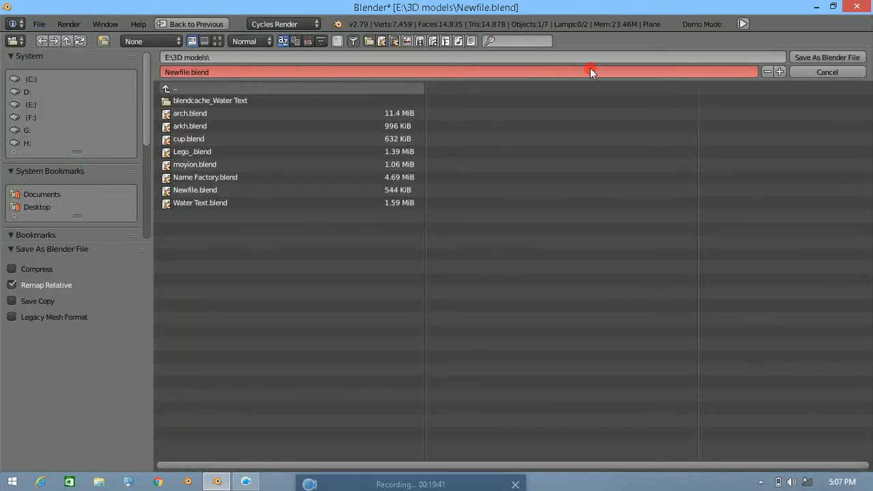
click(819, 72)
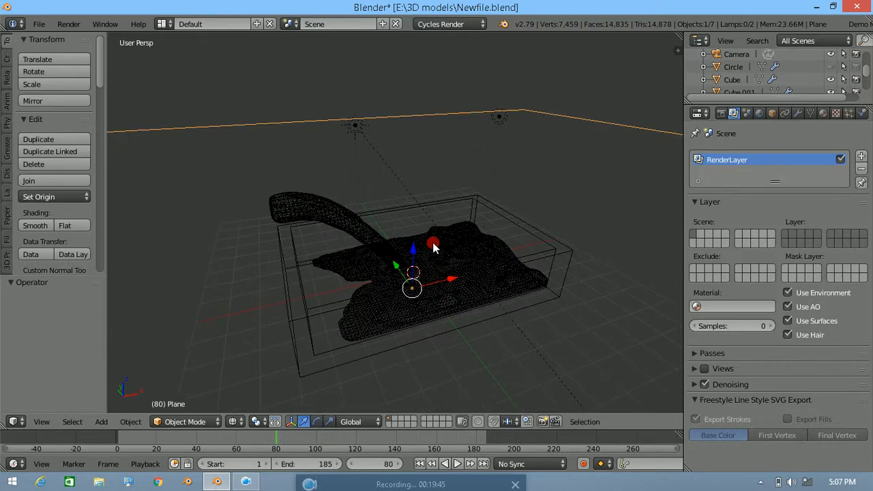
Switch the viewport to Solid shading and render frame 80 as a still image.
key(z)
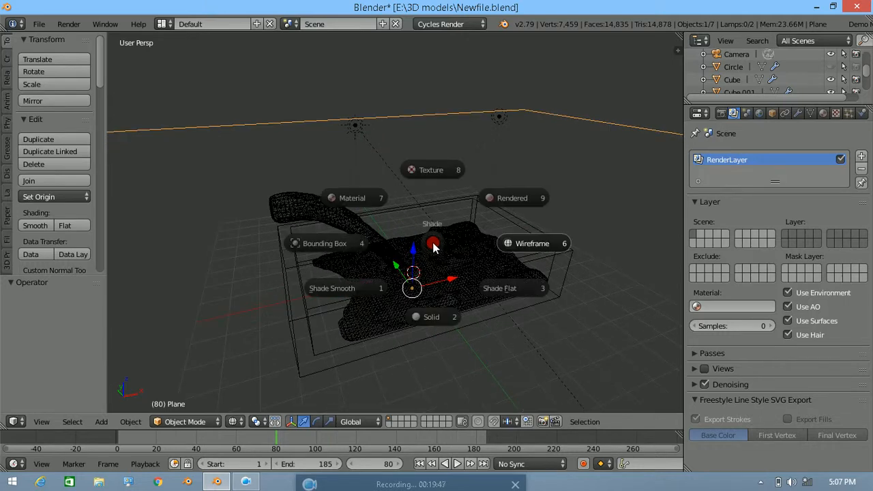
click(429, 317)
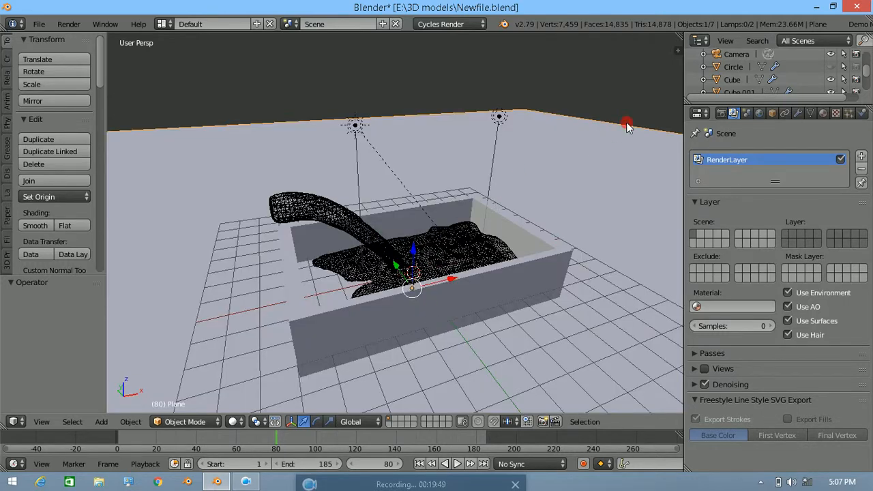
click(721, 113)
scroll(728, 225, up, 4)
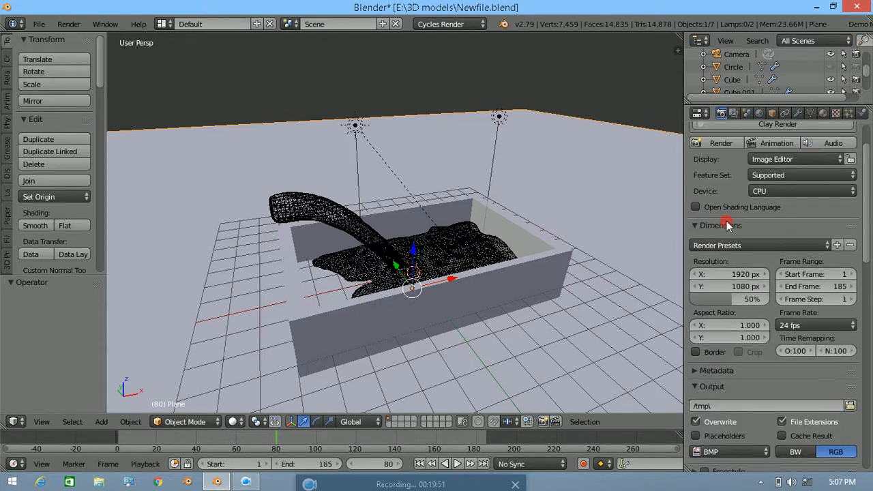
scroll(727, 225, up, 3)
click(718, 196)
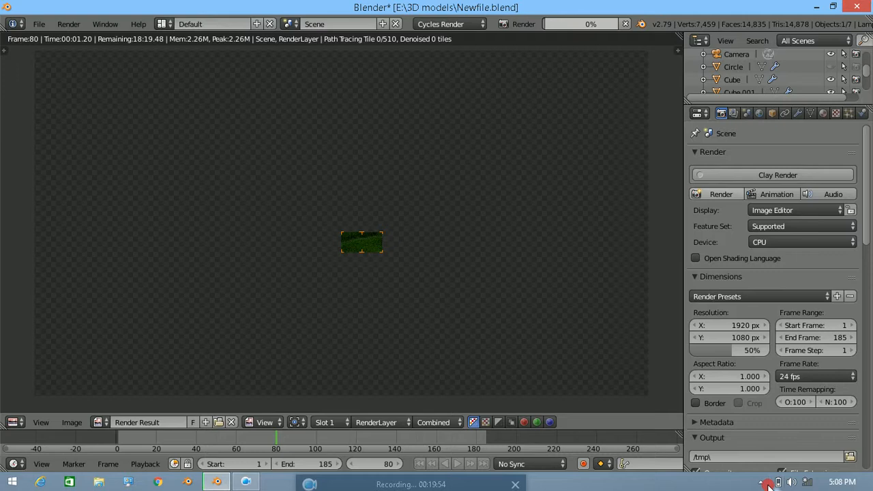
click(760, 483)
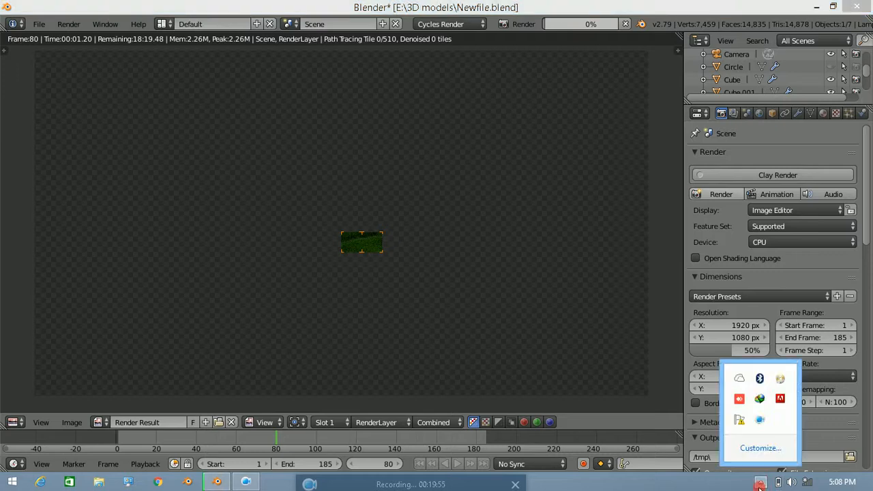
right_click(759, 421)
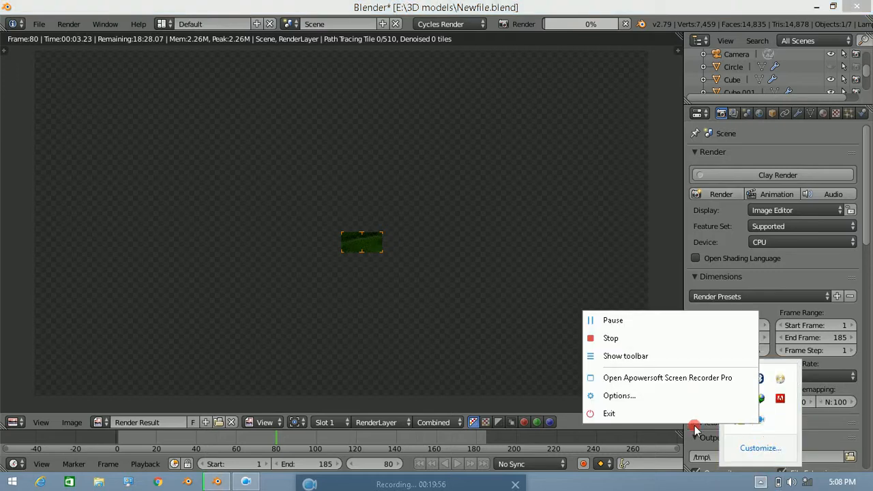
click(645, 320)
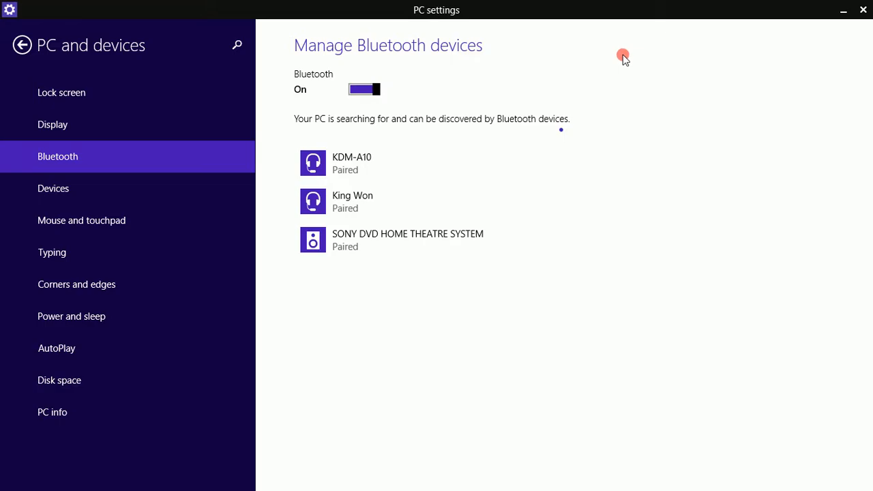
Close the PC settings window and save the rendered image as untitled.bmp in the E:\Images folder.
click(861, 9)
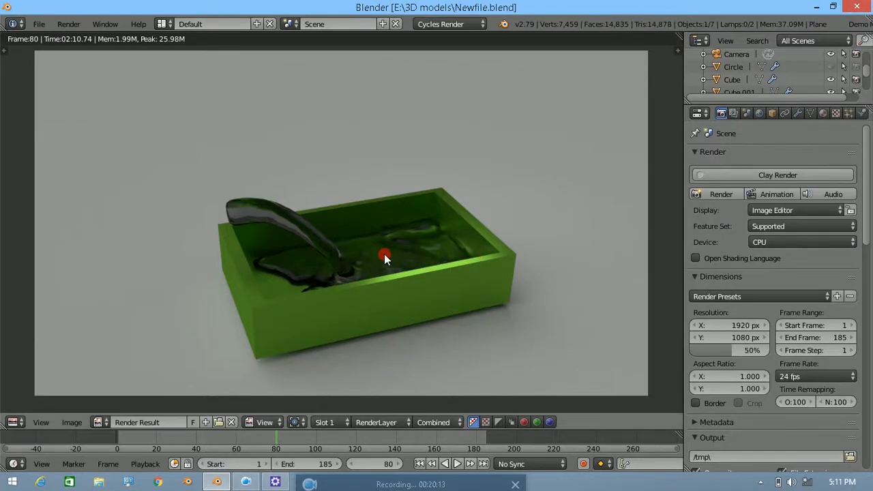
key(F3)
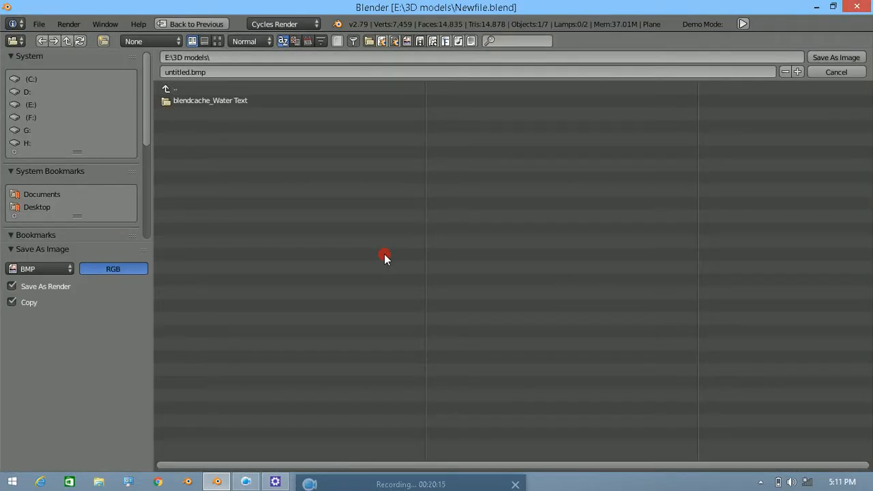
click(215, 75)
click(42, 109)
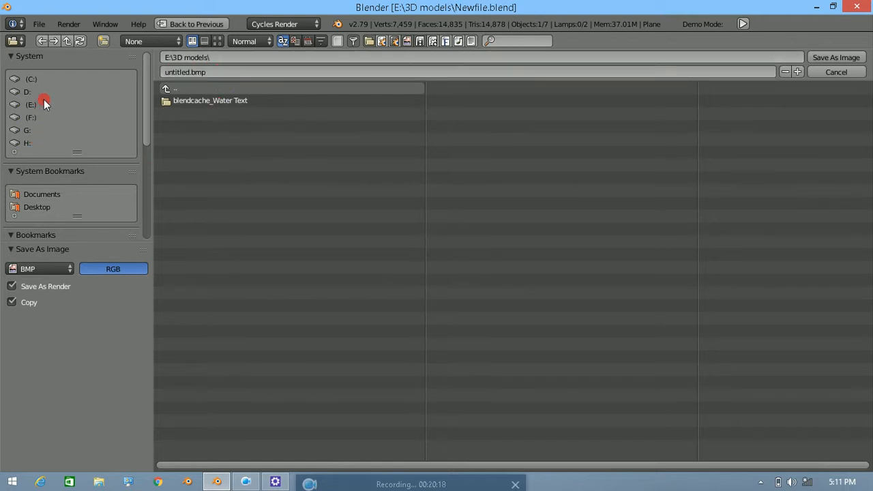
click(40, 105)
click(195, 140)
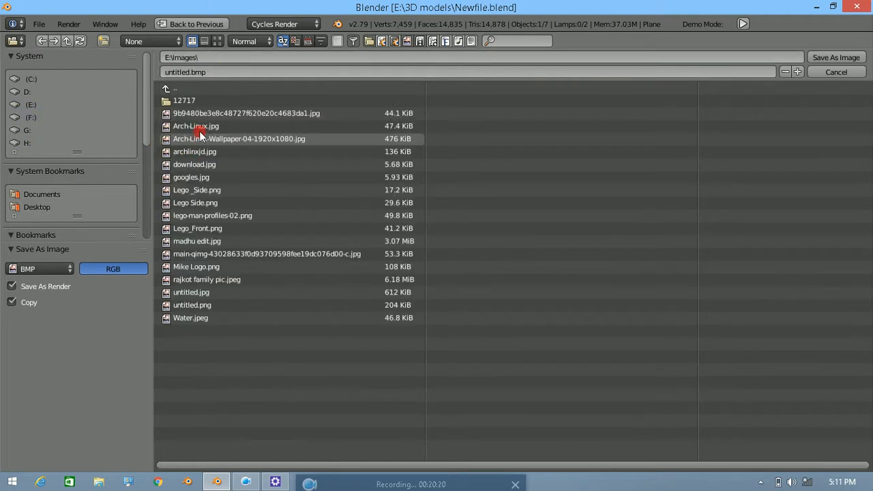
click(229, 73)
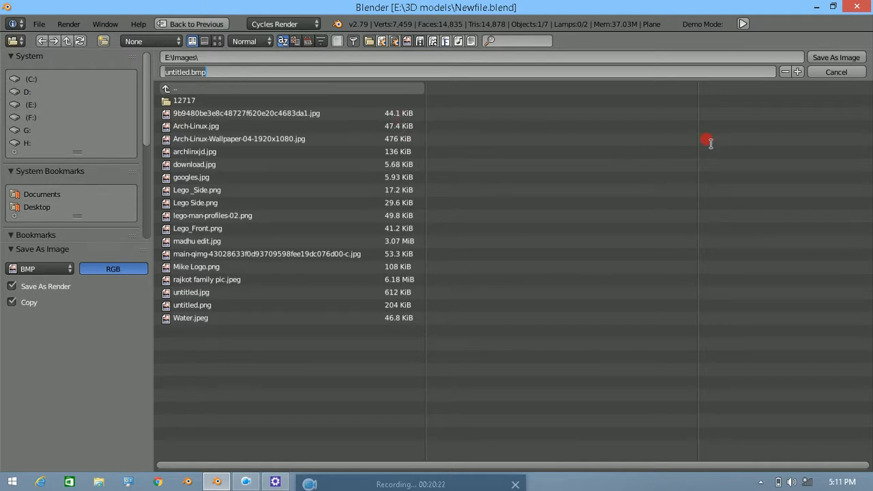
click(836, 57)
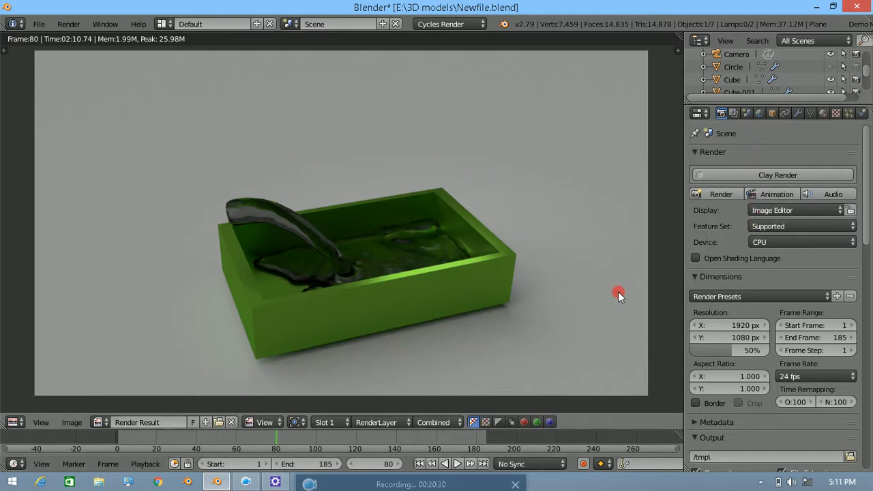
click(759, 483)
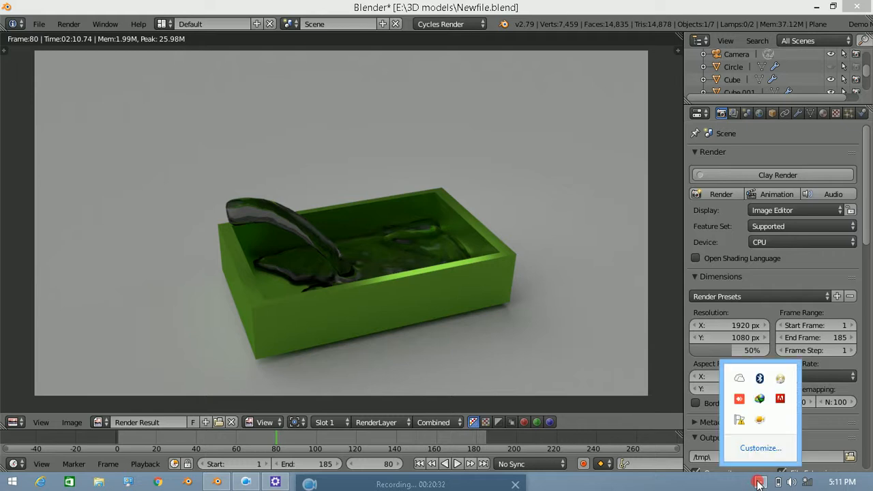
right_click(761, 420)
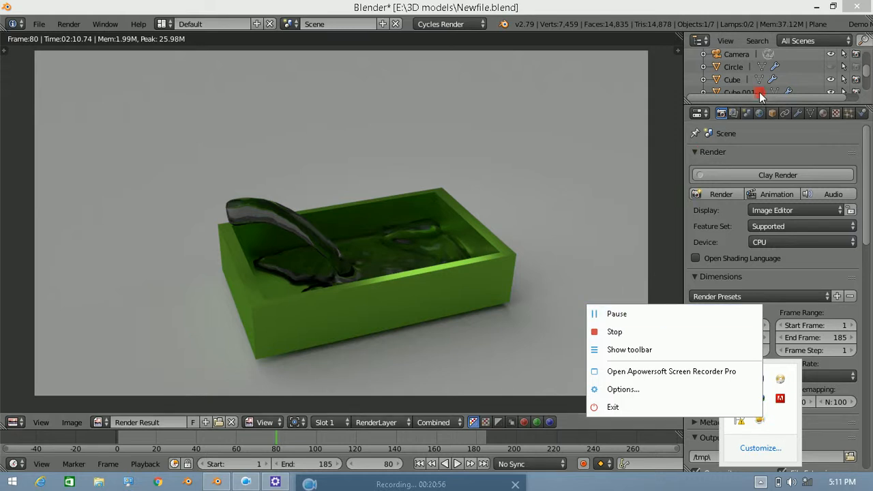
click(660, 315)
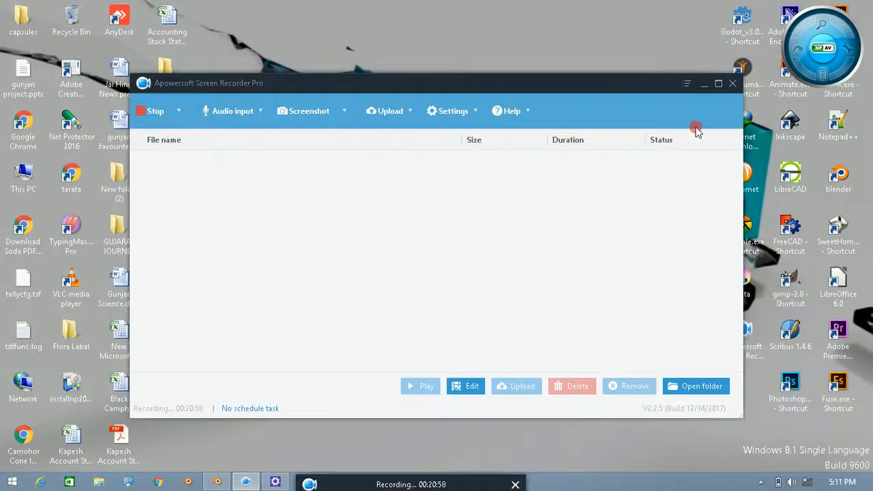
Minimise the screen recorder window and move the round antivirus gadget off the shortcut icons to the empty upper middle of the desktop.
click(704, 84)
drag(831, 64, 469, 69)
mouse_move(871, 223)
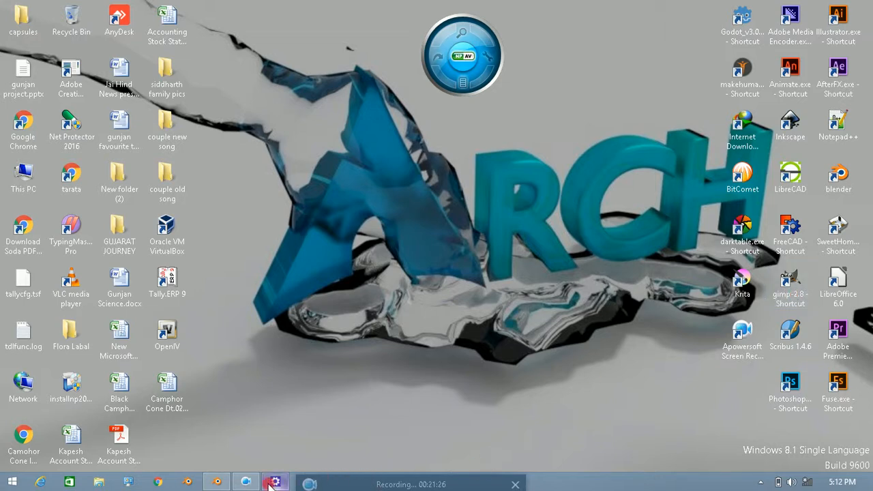
mouse_move(272, 484)
click(761, 482)
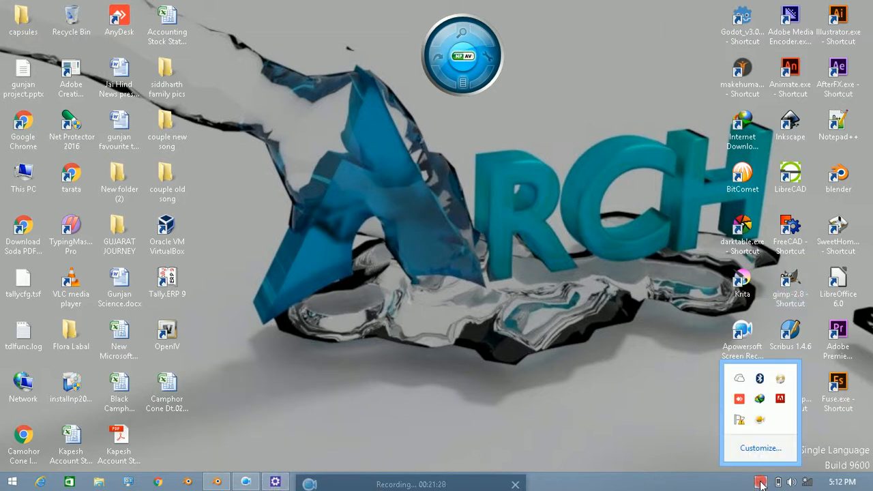